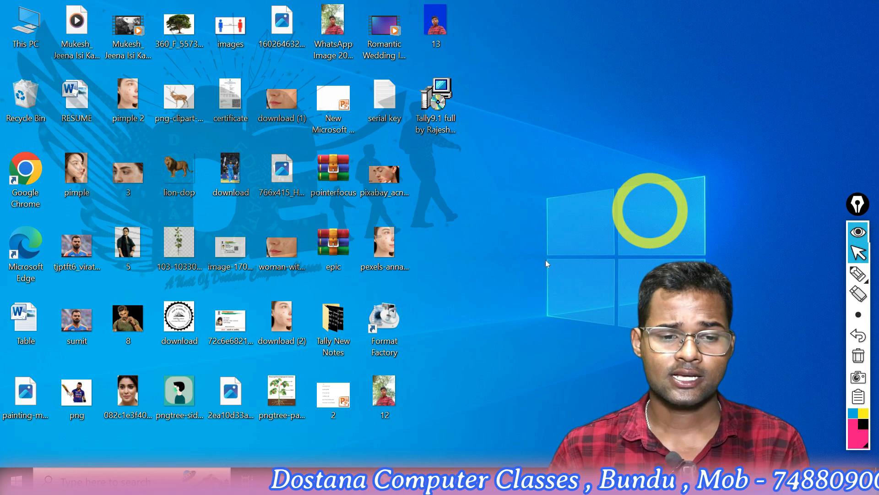
Find the tally9.exe application on the computer and launch Tally 9
left_click(17, 480)
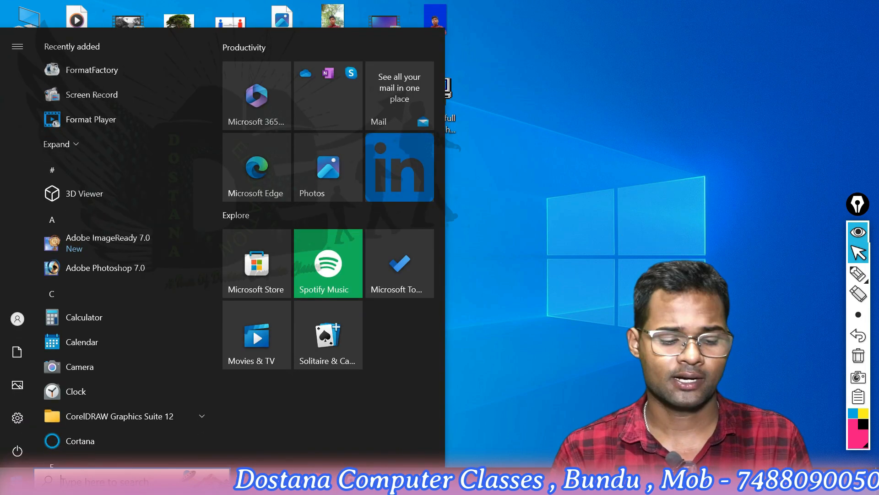
type("ta")
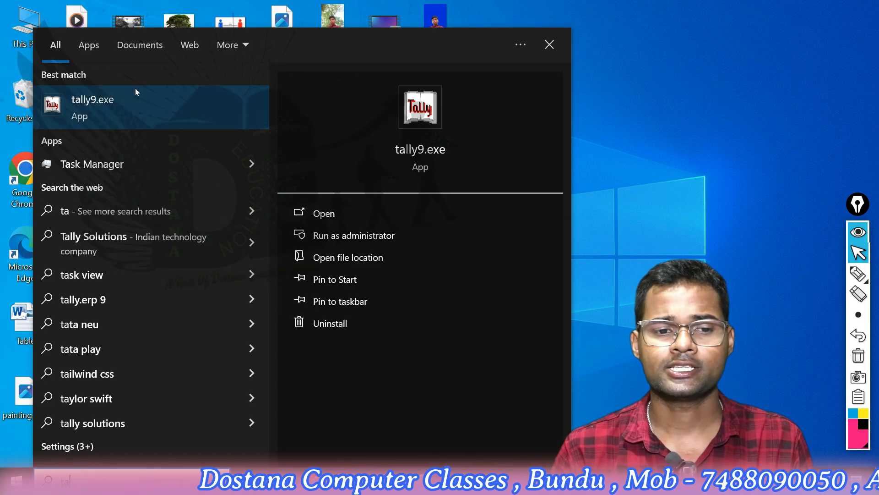
left_click(130, 96)
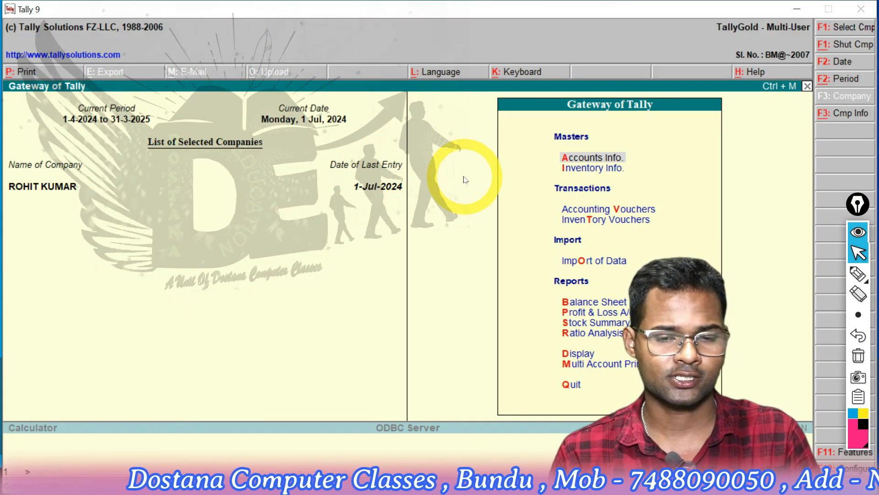
Load the company Dostana Education from the list of companies
key("alt+F3")
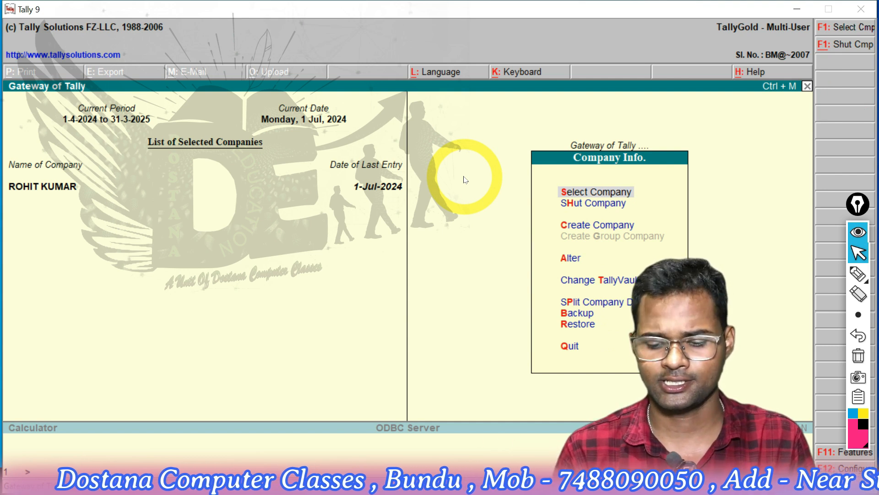
key("Return")
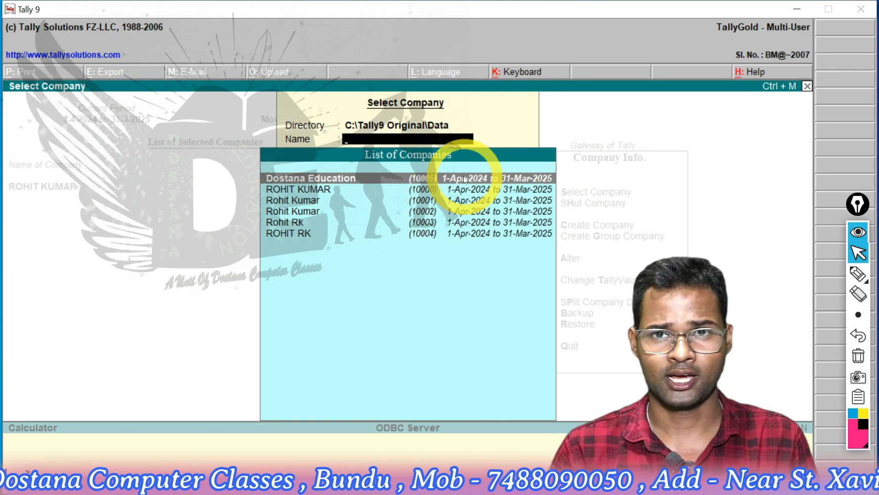
key("Return")
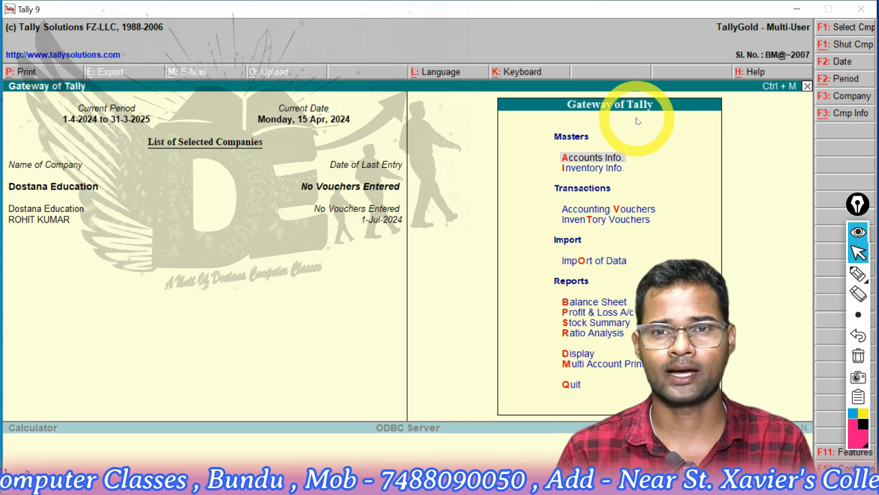
Open accounting voucher entry and accept the period from 1-4-2024 to 31-3-2025
key("Down")
key("Down")
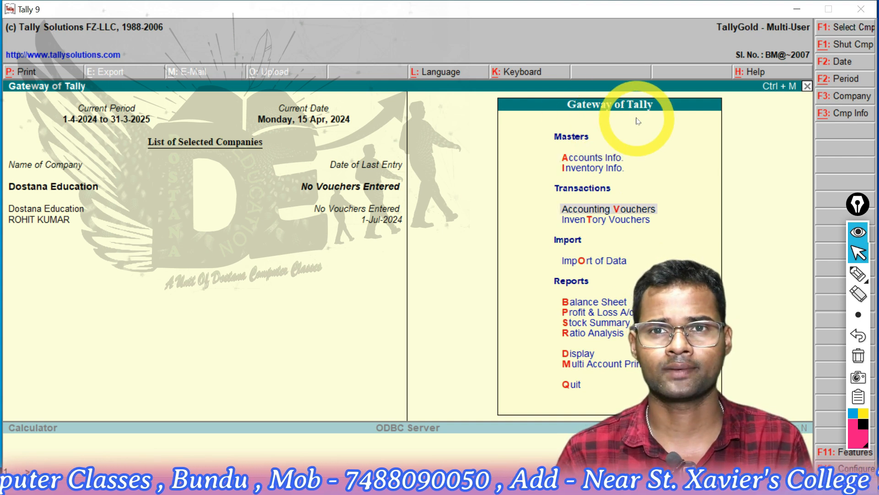
key("Return")
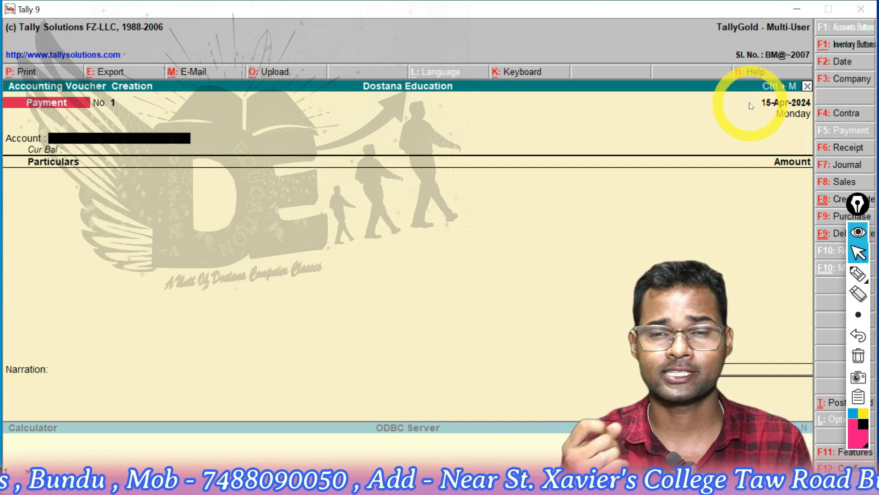
key("alt+F2")
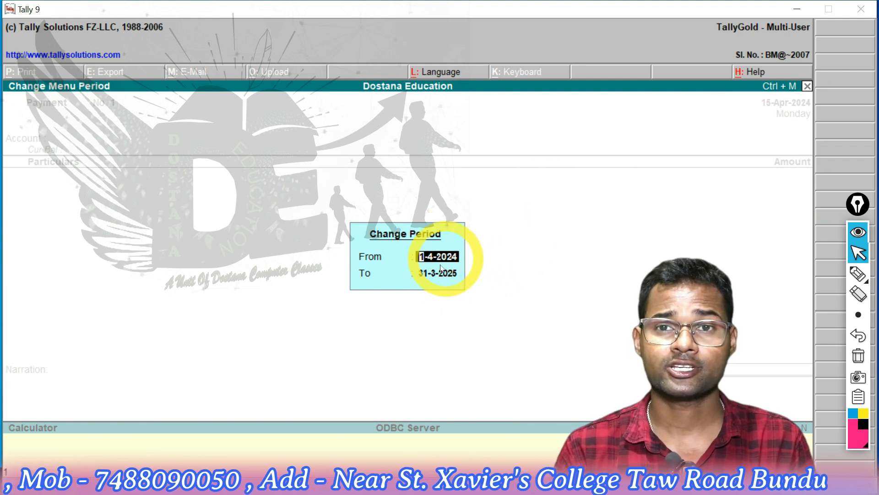
key("Return")
key("Return")
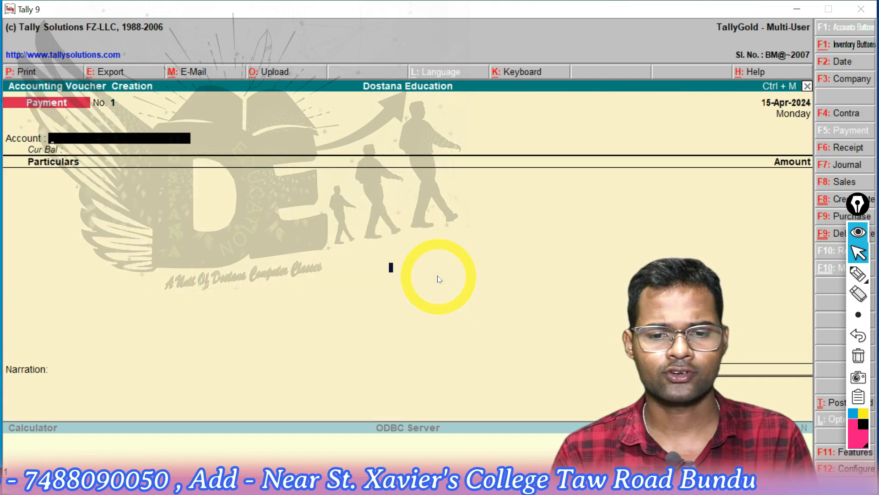
Set the voucher date to 2/7/24
key("F2")
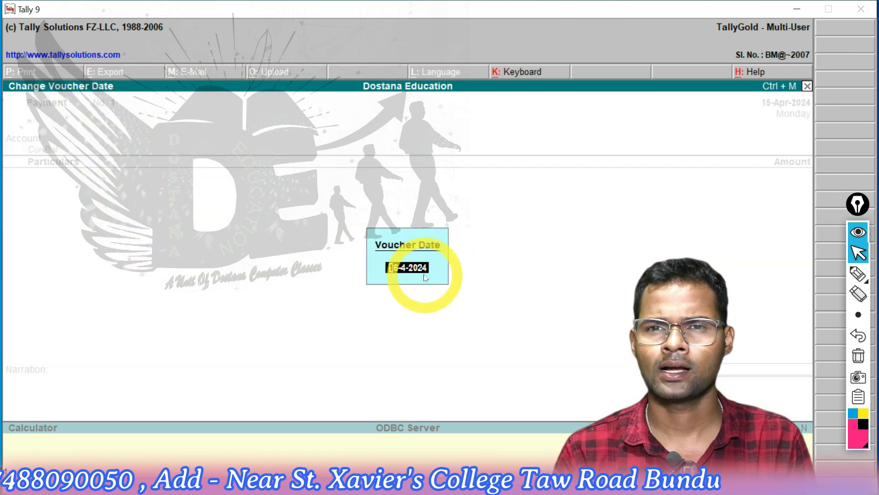
type("2/7/24")
key("Return")
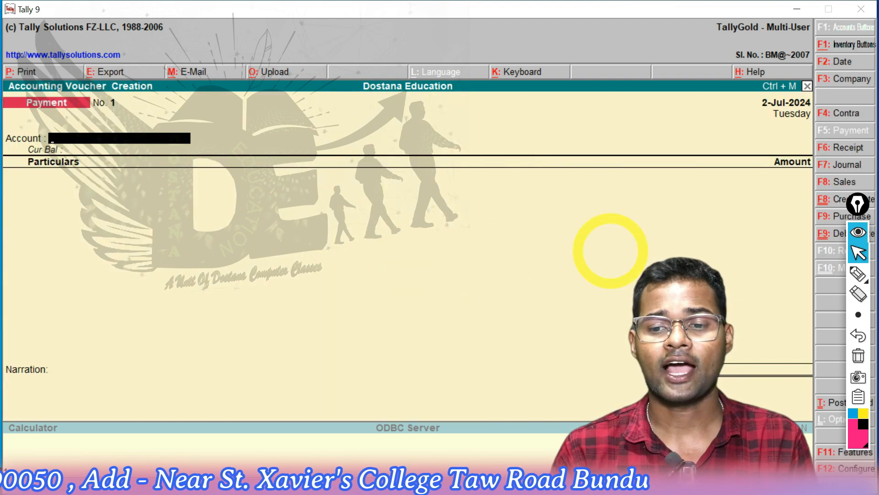
Set Maintain Bill-wise Details to No in the company's accounting features, keeping the general, interest and payroll options as they are
left_click(820, 450)
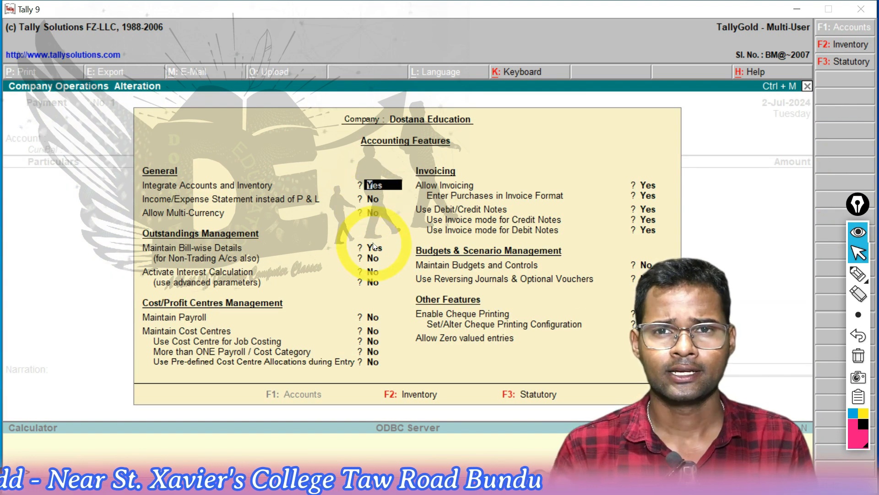
key("Return")
key("Return")
key("Return")
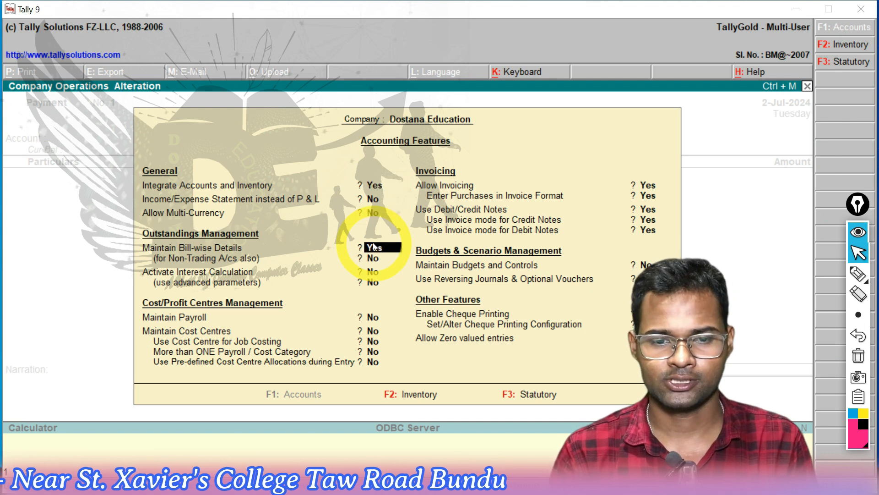
key("n")
key("Return")
key("Return")
key("Return")
key("Return")
key("Return")
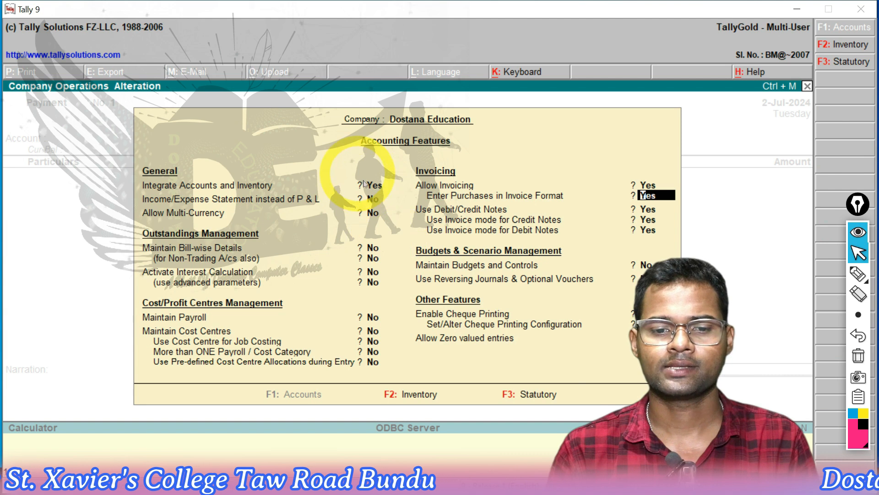
Review the inventory features and the statutory and taxation settings, and save the company features
key("F2")
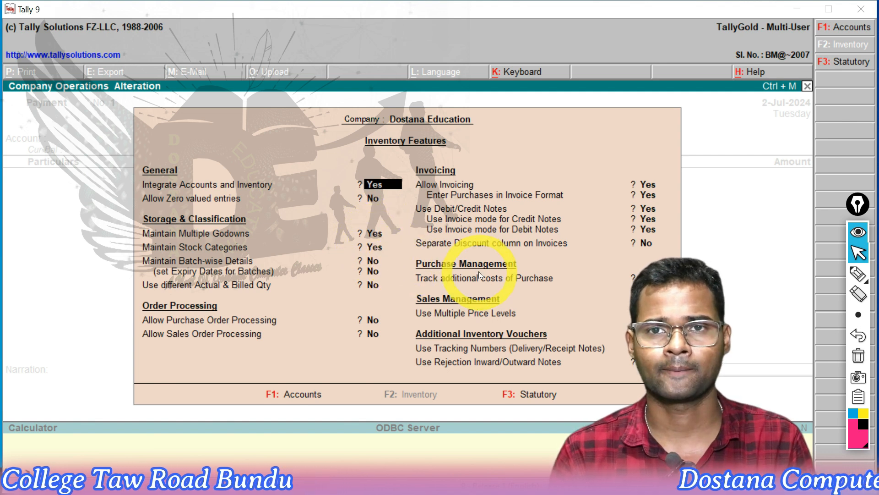
key("F3")
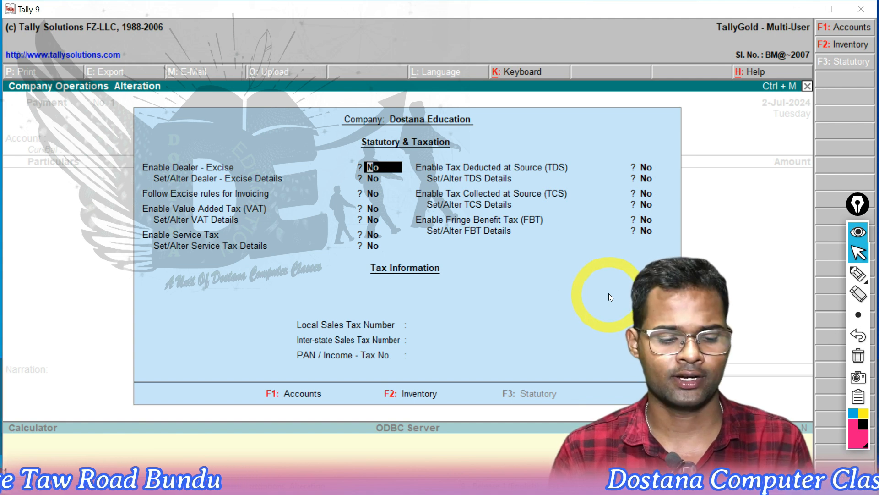
key("ctrl+a")
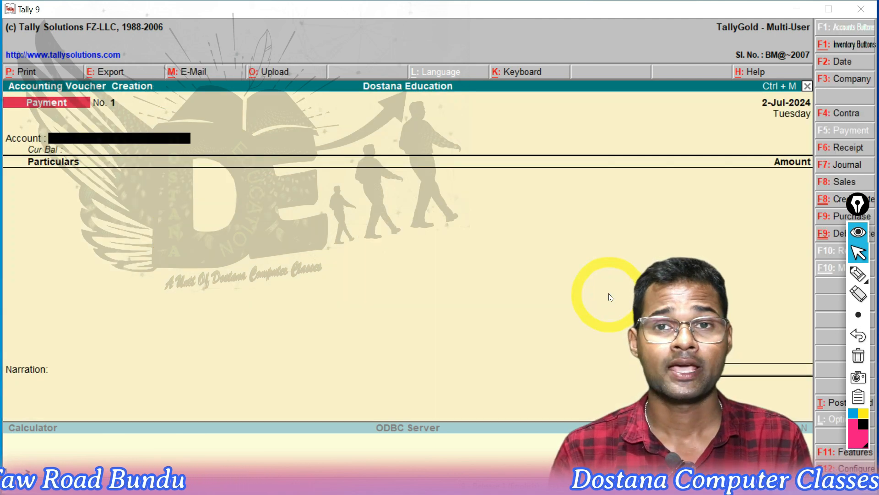
Move the annotation toolbar off the voucher types and start a purchase voucher with a blank reference
mouse_move(856, 206)
left_mouse_down()
mouse_move(556, 235)
mouse_move(51, 202)
mouse_move(33, 208)
left_mouse_up()
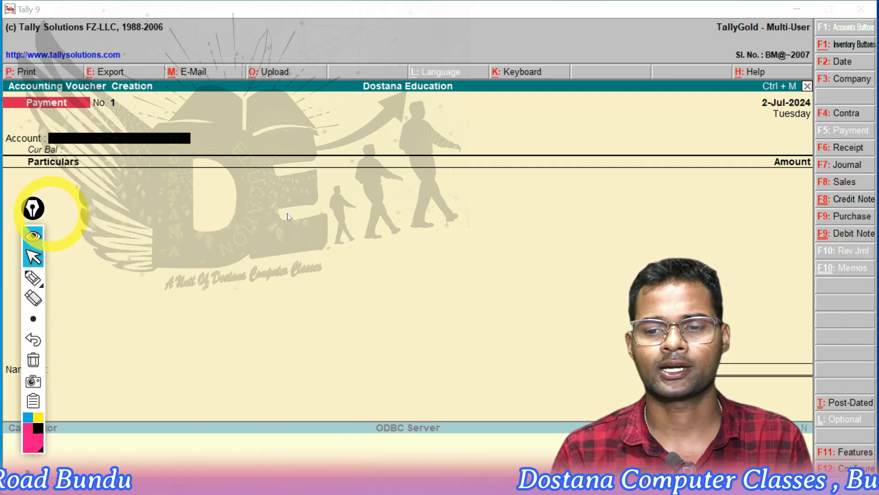
left_click(835, 220)
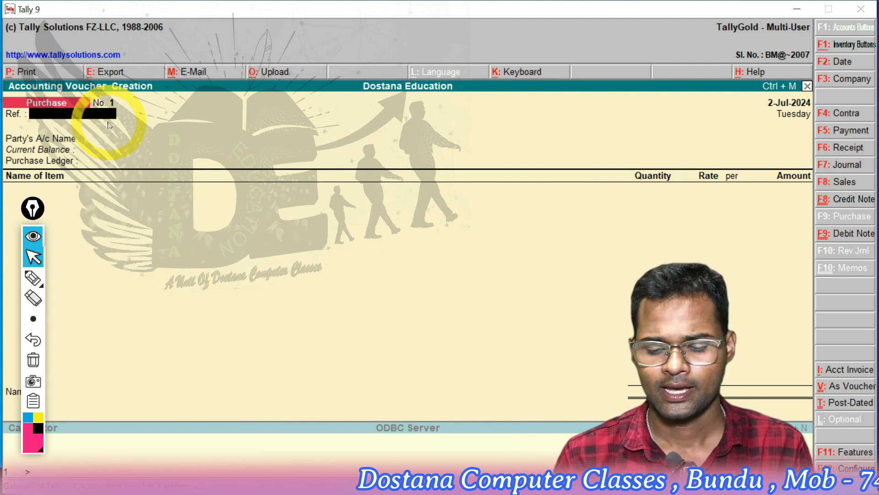
key("Return")
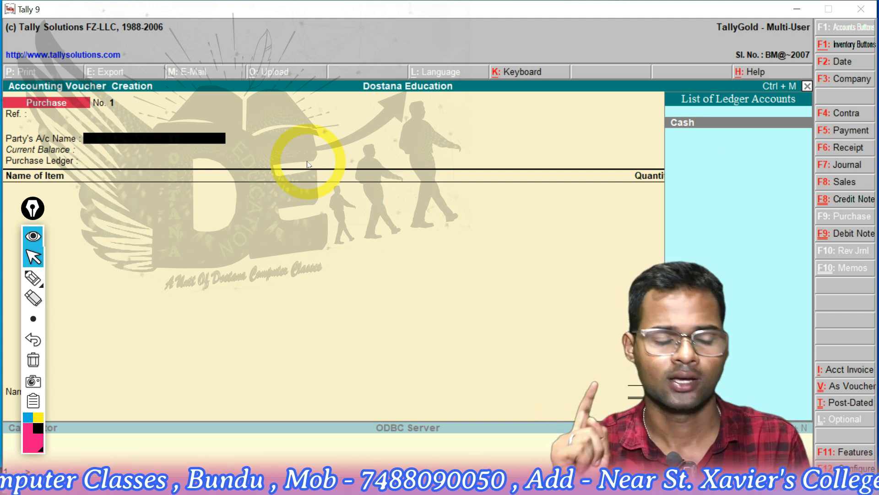
Create a ledger with the supplier's name under Sundry Creditors as the voucher's party account, leaving the mailing and tax details blank
key("alt+c")
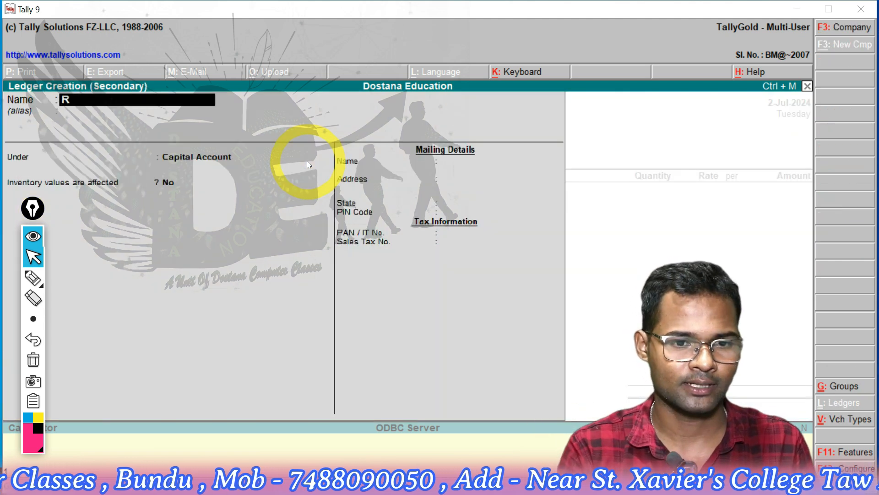
type("Ram")
key("Return")
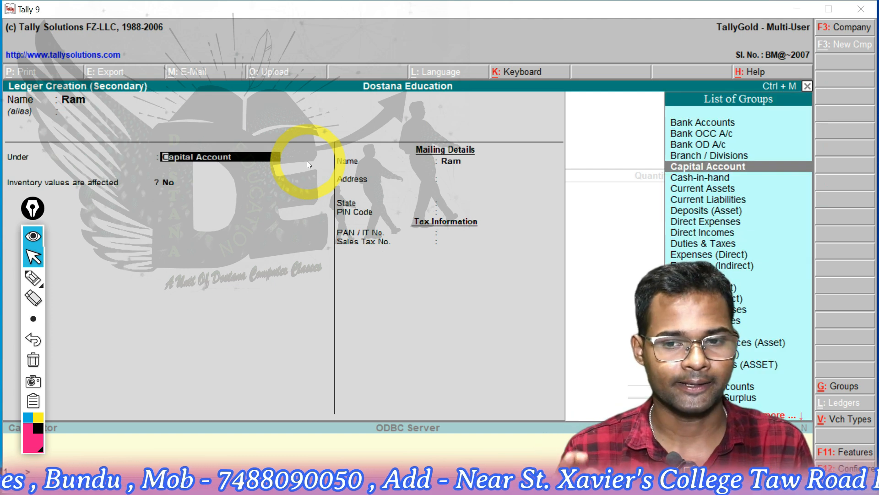
type("S")
key("Down")
key("Down")
key("Down")
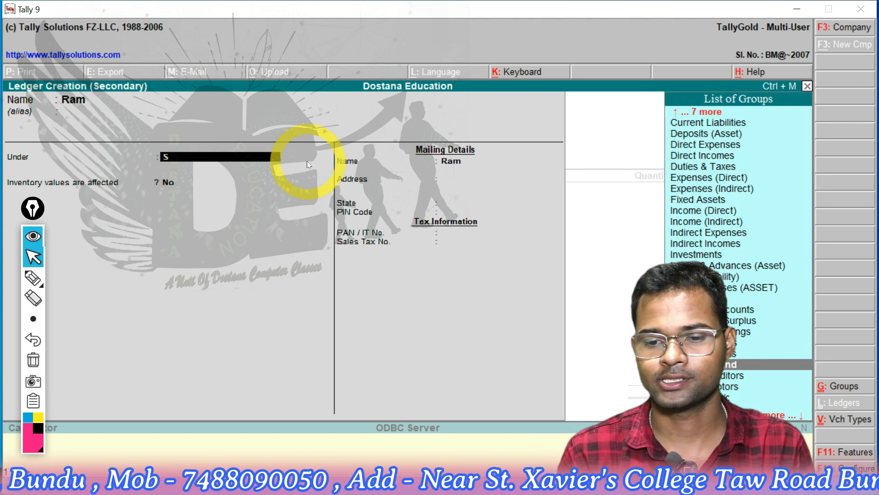
key("Return")
key("Return")
key("Return")
key("Return")
key("Return")
key("Return")
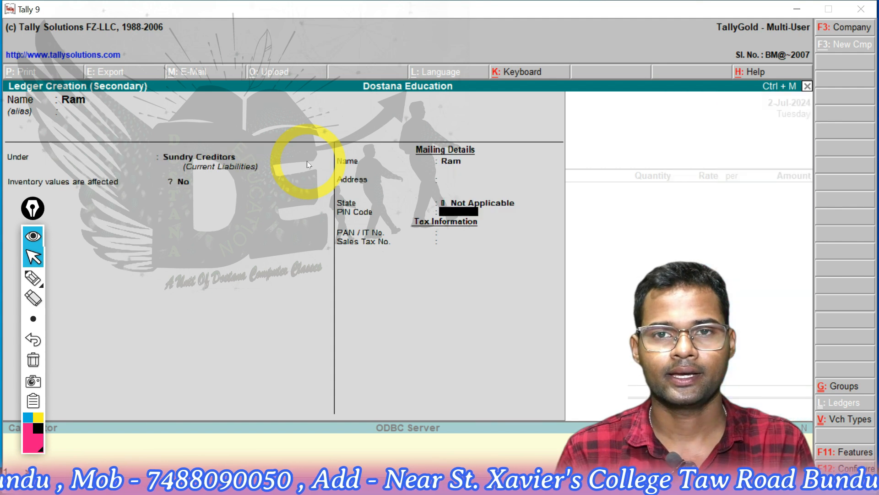
key("Return")
key("Return")
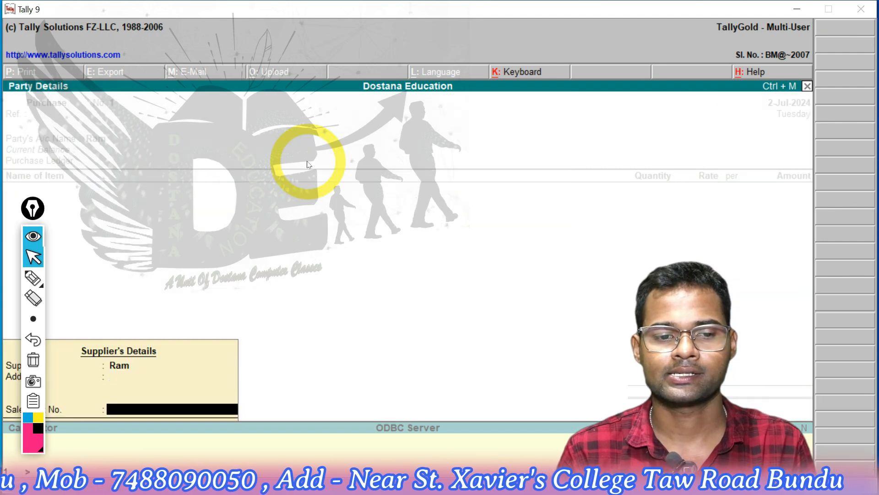
key("Return")
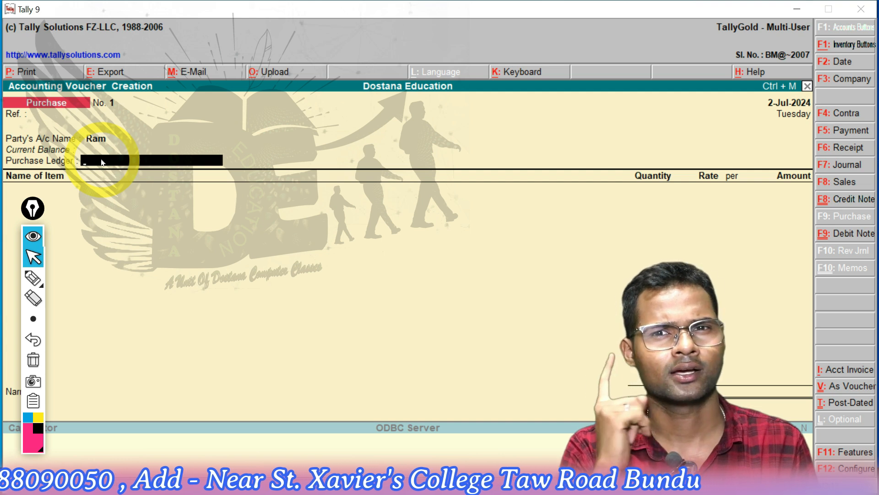
Create the ledger Purchase A/c under Purchase Accounts and use it as the voucher's purchase ledger
key("alt+c")
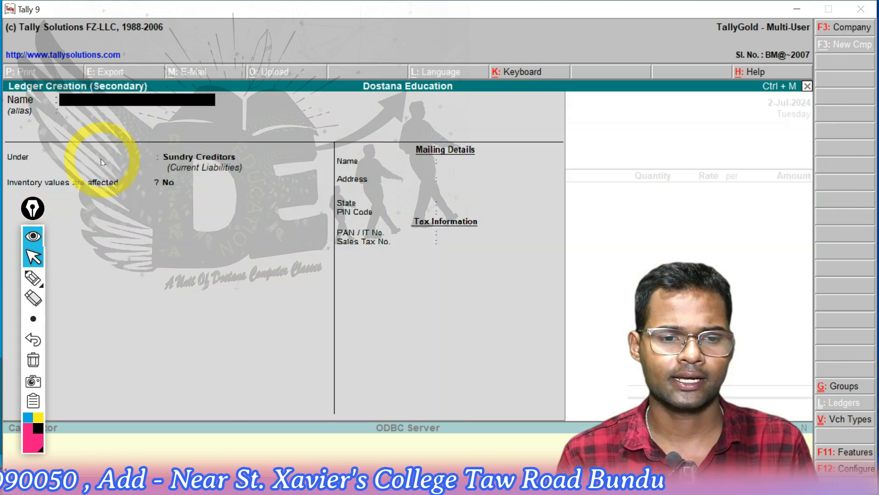
type("Pur")
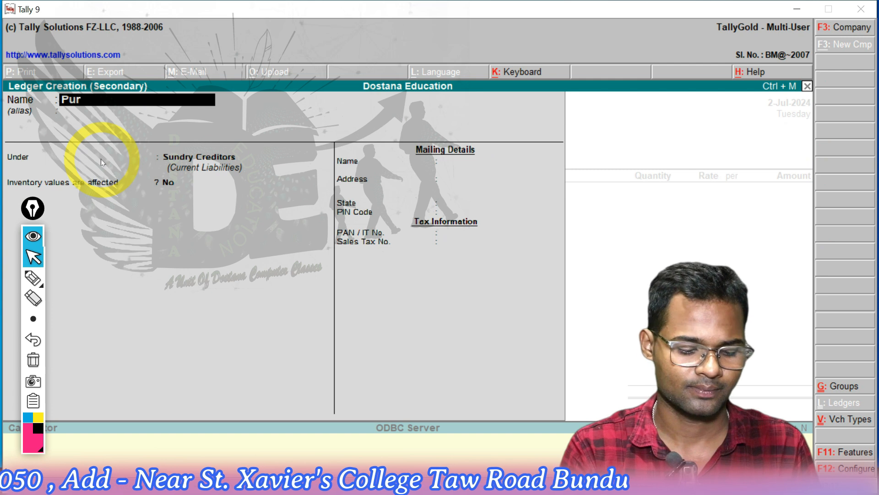
type("chase a")
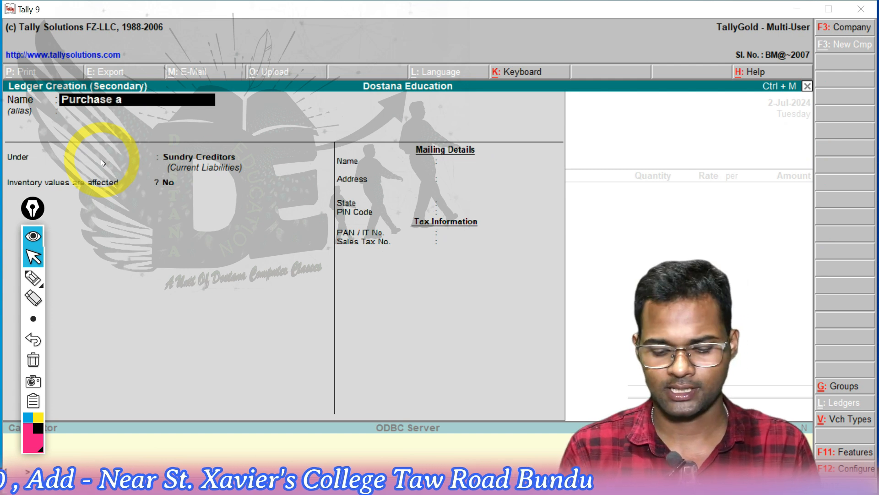
type("/c")
key("Return")
key("Return")
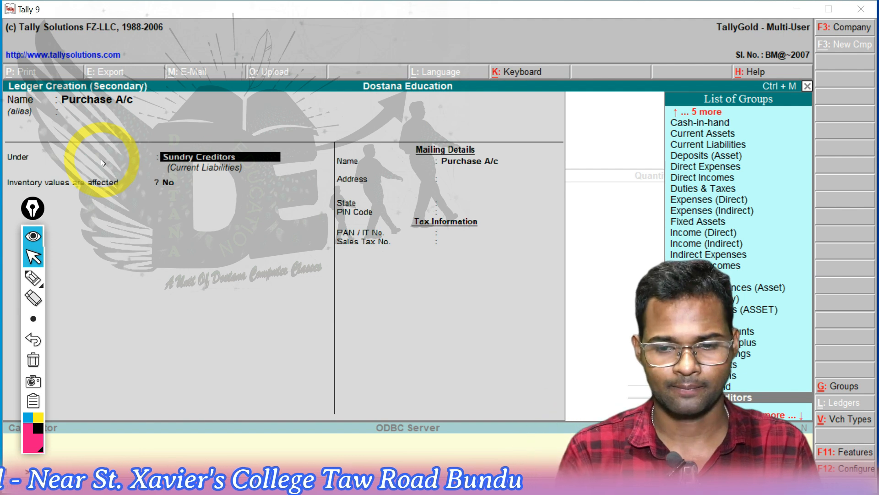
type("P")
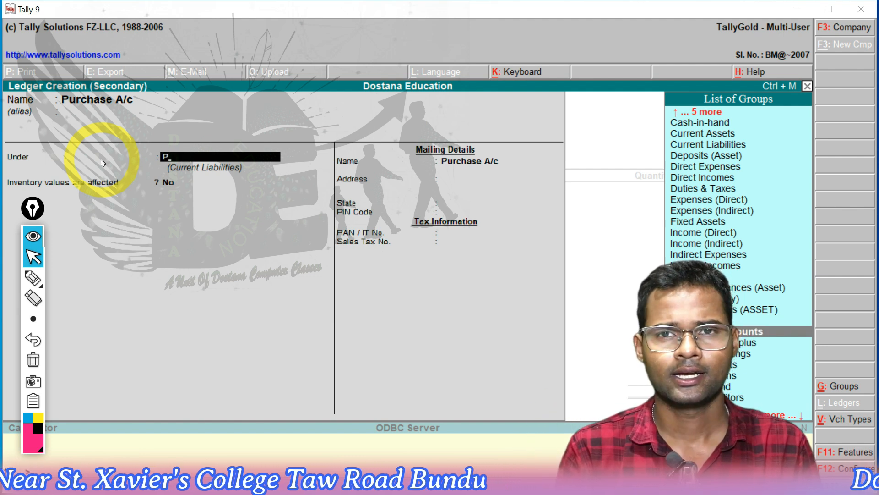
key("Return")
key("Return")
key("Return")
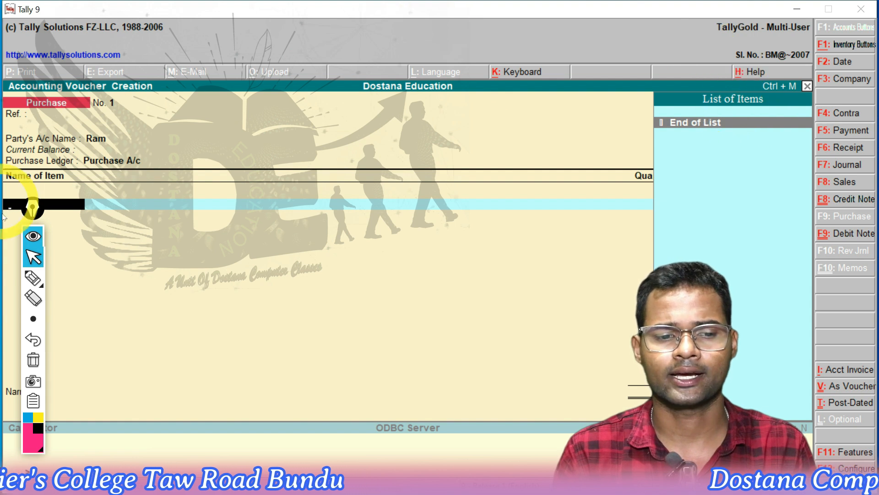
Move the annotation toolbar off the item column and start a new stock item named Smart GI under Primary
mouse_move(32, 208)
left_mouse_down()
mouse_move(221, 207)
mouse_move(465, 165)
left_mouse_up()
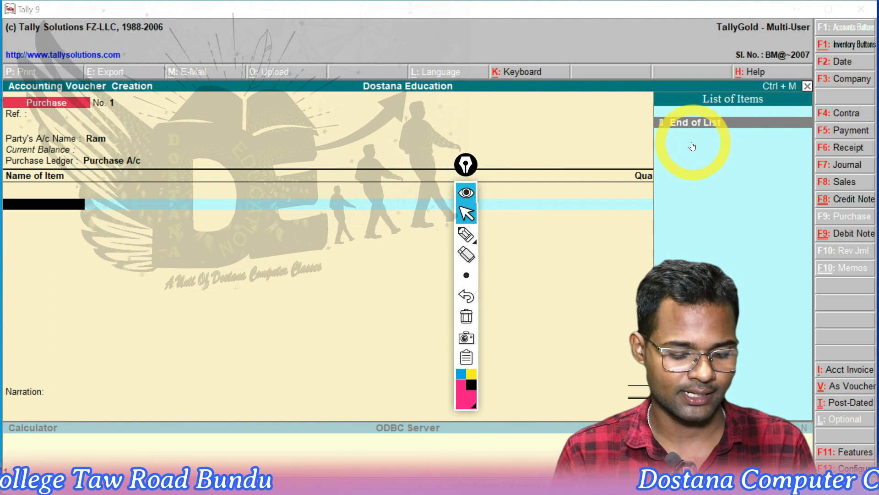
left_click(103, 214)
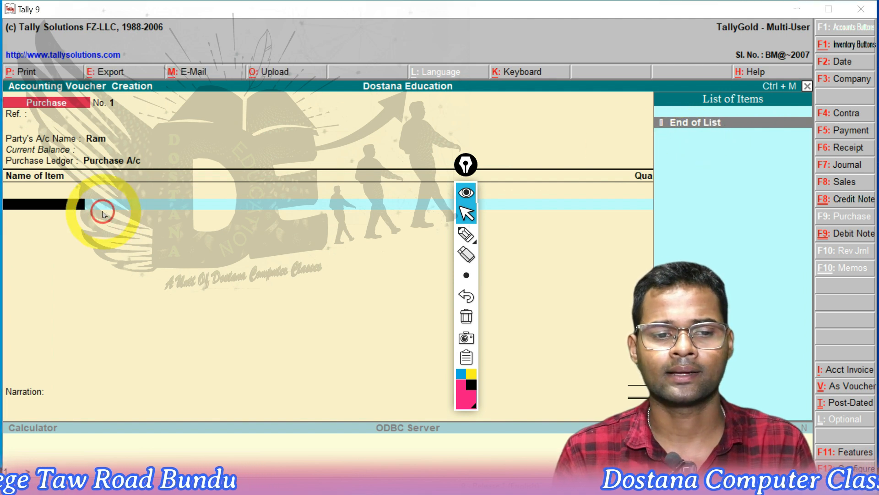
key("alt+c")
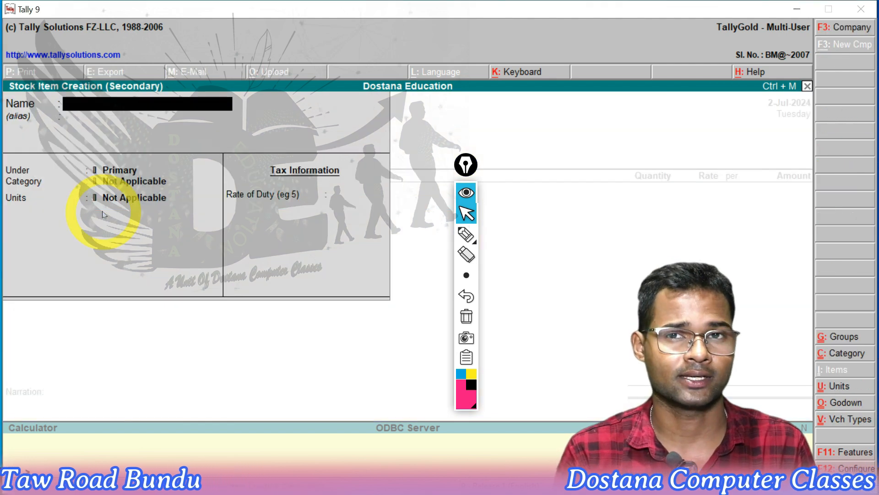
type("Smar")
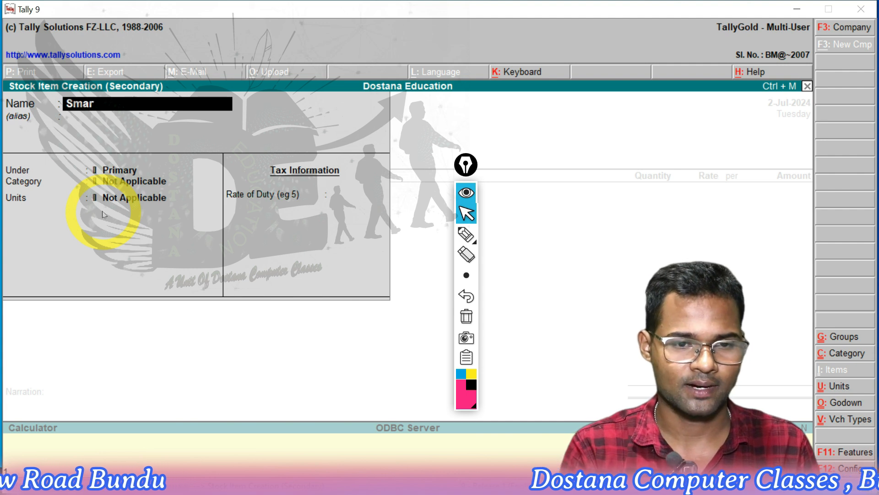
type("t GI")
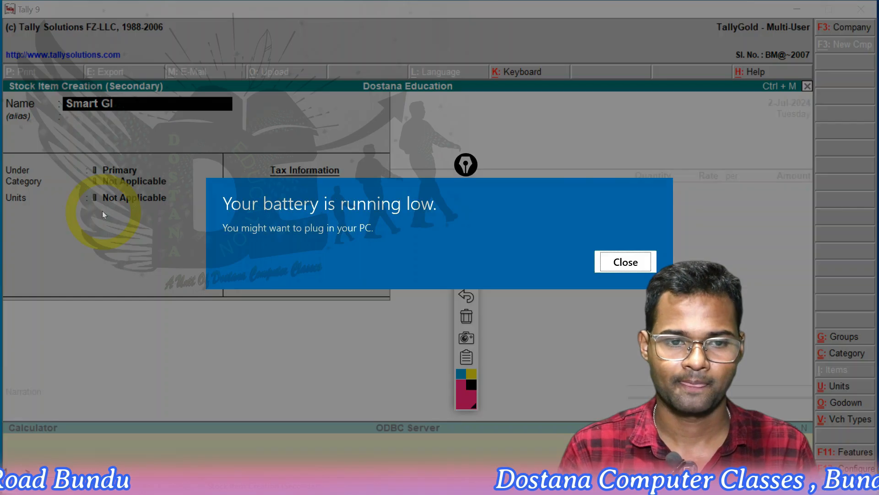
key("Return")
key("Return")
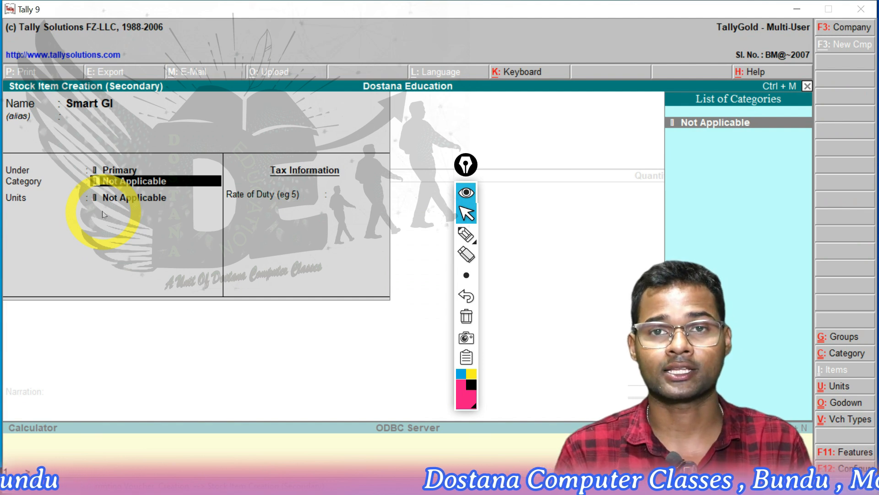
Create the stock category Pen under Primary and assign it to the new item
key("alt+c")
type("Pe")
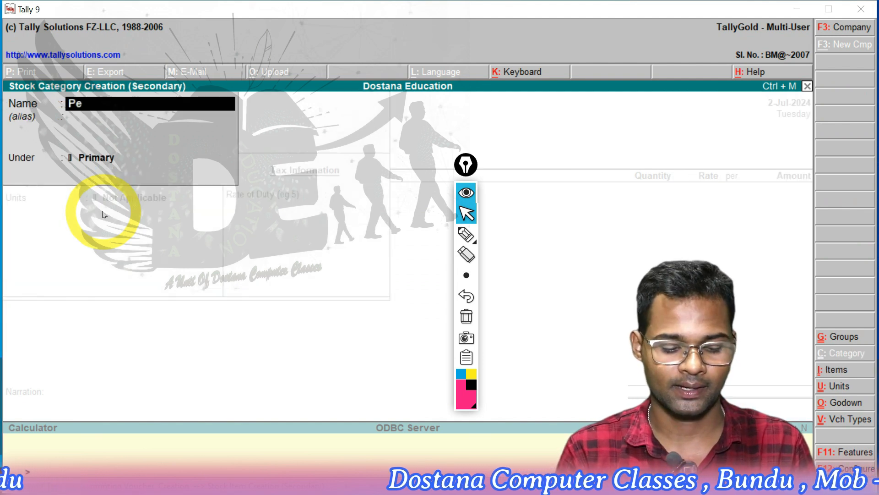
key("Return")
key("Return")
key("Return")
key("Return")
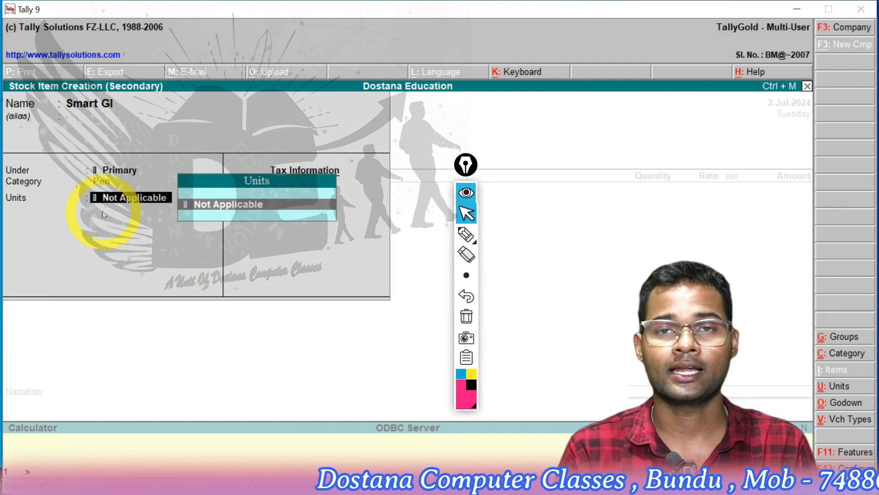
Create the simple unit pcs with 0 decimal places for the item, and save the item with a blank duty rate
key("alt+c")
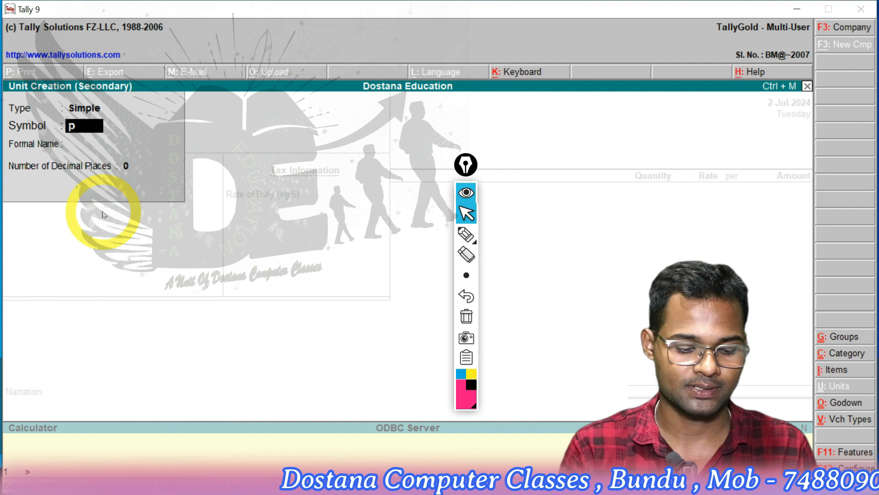
key("Return")
key("Return")
key("Return")
key("Return")
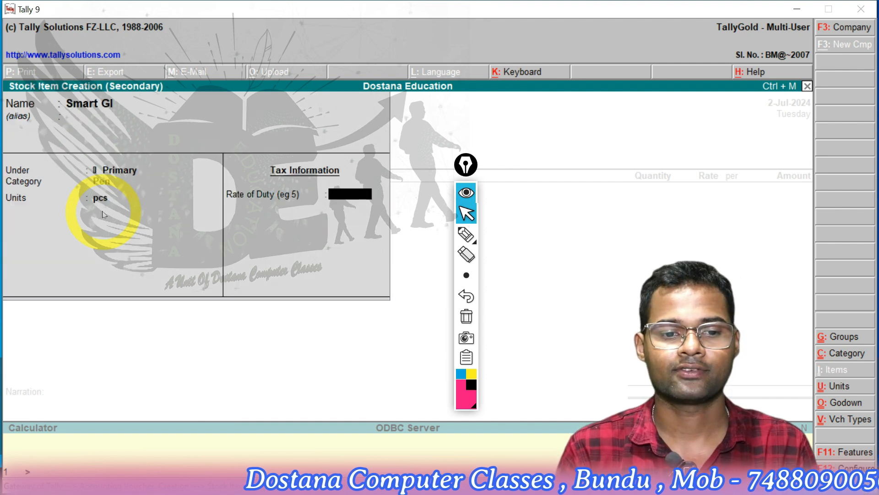
key("Return")
key("Return")
key("Return")
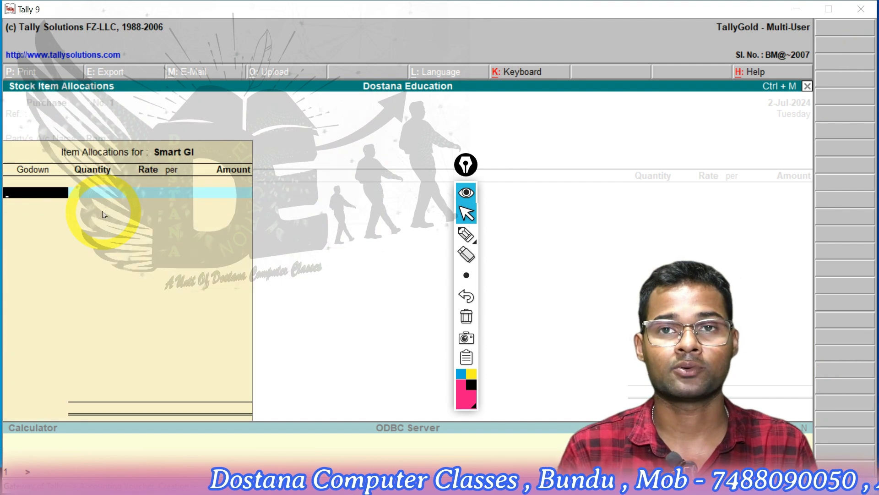
Create the godown Bundu under Primary and use it for the item's allocation
key("alt+c")
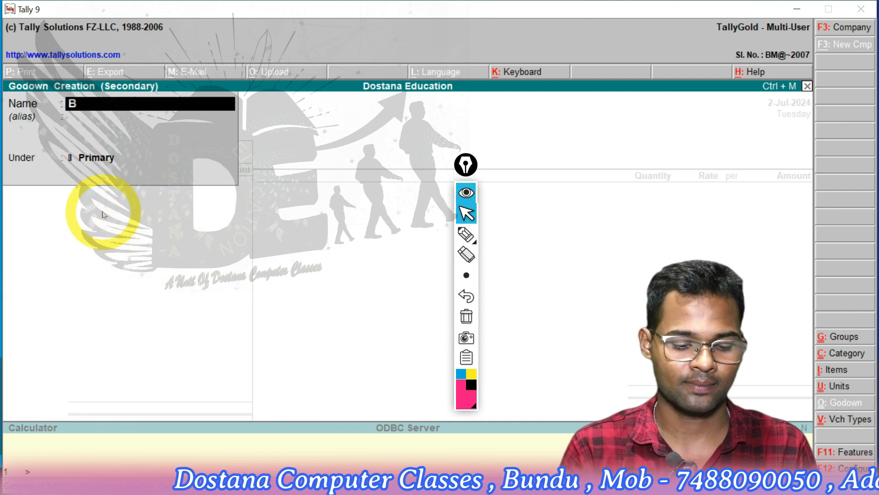
type("Bundu")
key("Return")
key("Return")
key("Return")
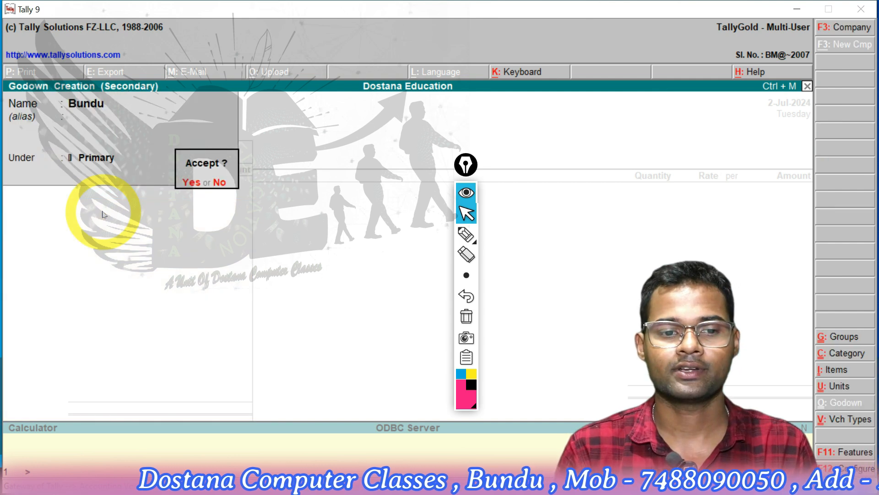
key("Return")
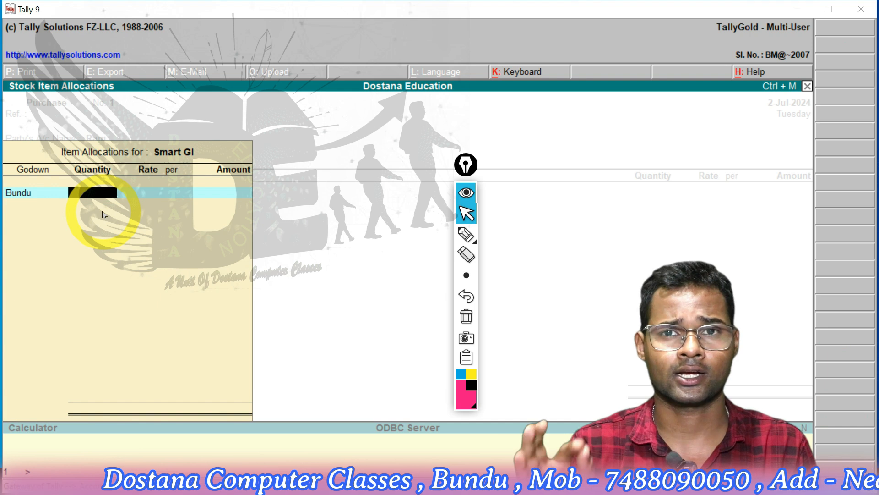
Allocate 80 pcs of the item at a rate of 5.00 per pcs and finish the voucher with a blank narration
type("80")
key("Return")
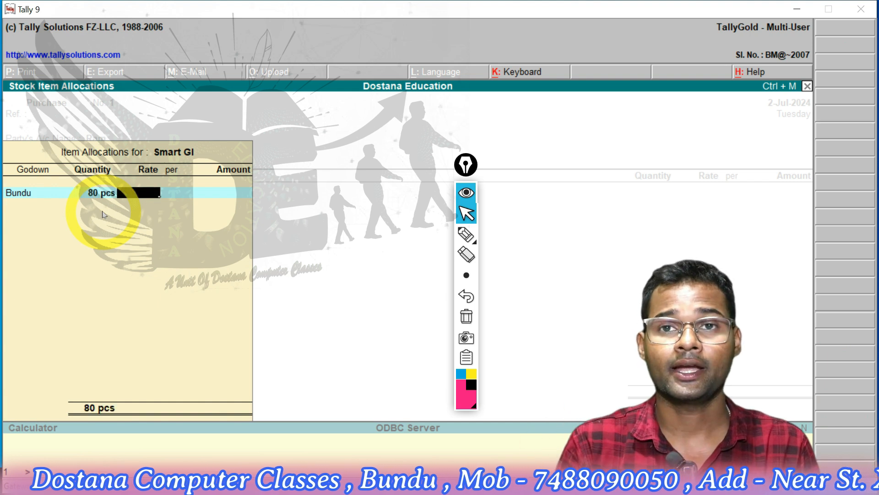
type("5")
key("Return")
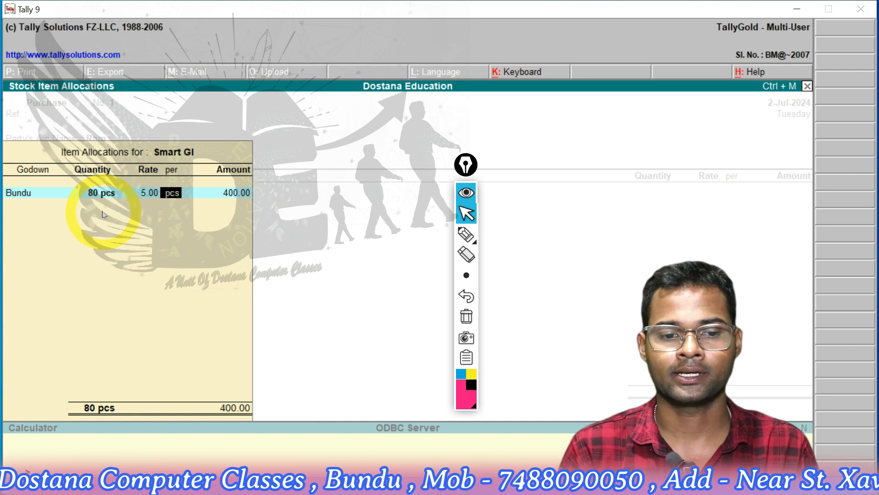
key("Return")
key("Return")
key("Return")
key("Return")
key("Return")
key("Return")
key("Return")
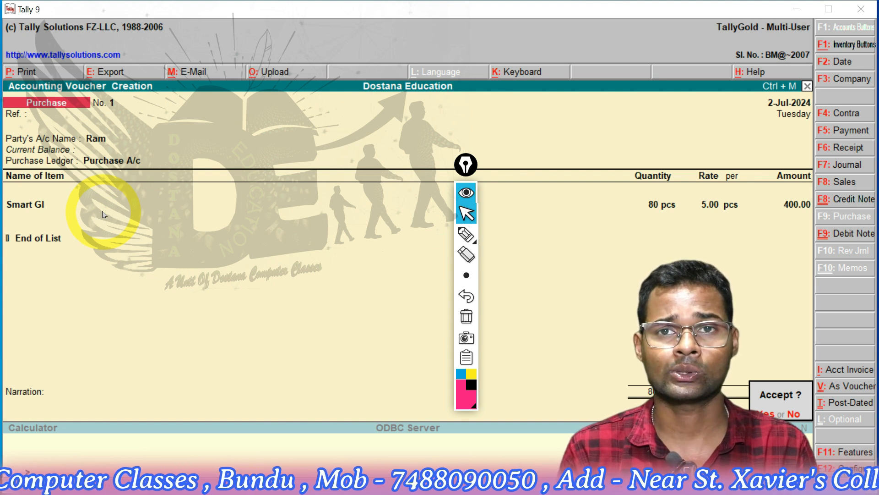
Accept the purchase voucher and leave voucher entry for the Gateway of Tally
key("y")
key("Escape")
key("y")
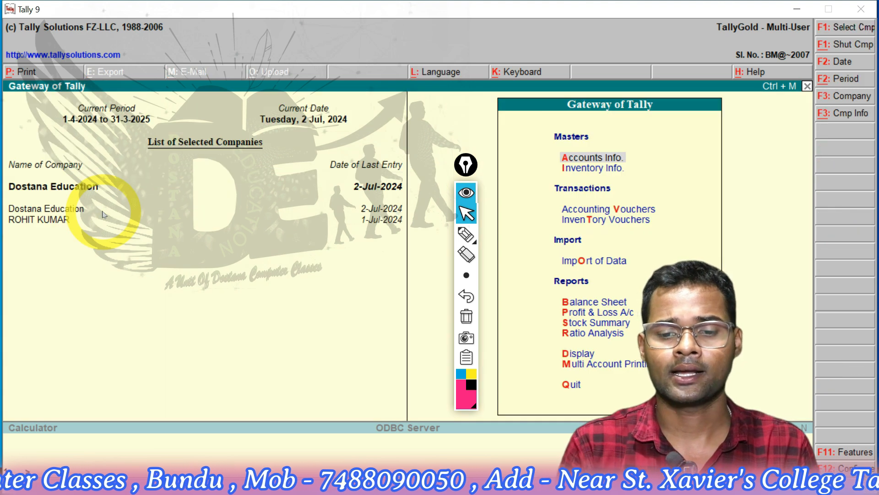
Open the Stock Summary report to check the purchased item's closing quantity, rate and value
key("Down")
key("Down")
key("Down")
key("Down")
key("Down")
key("Down")
key("Down")
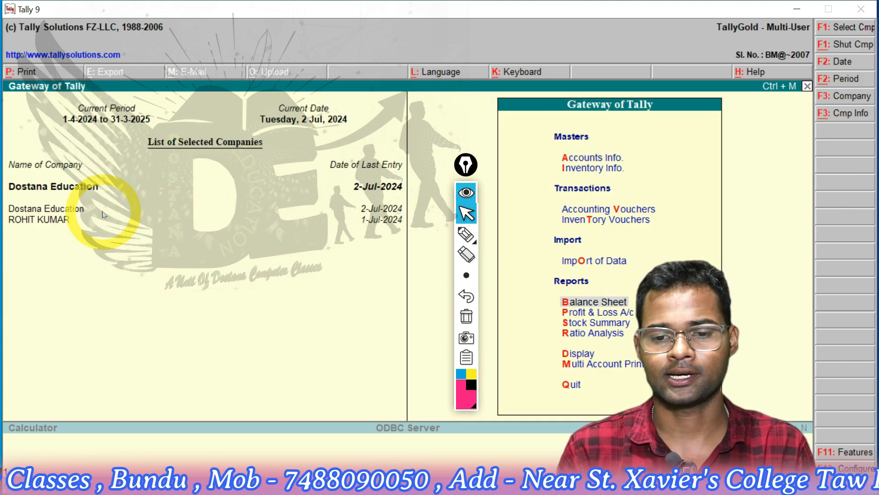
key("Return")
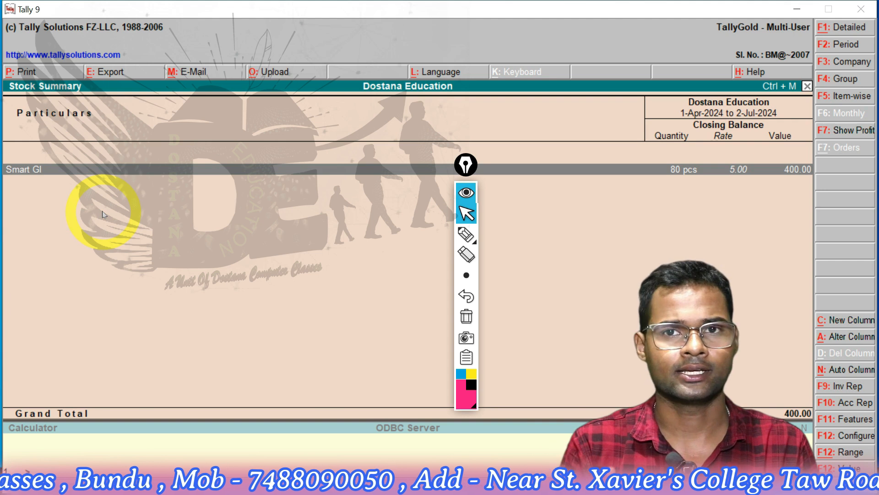
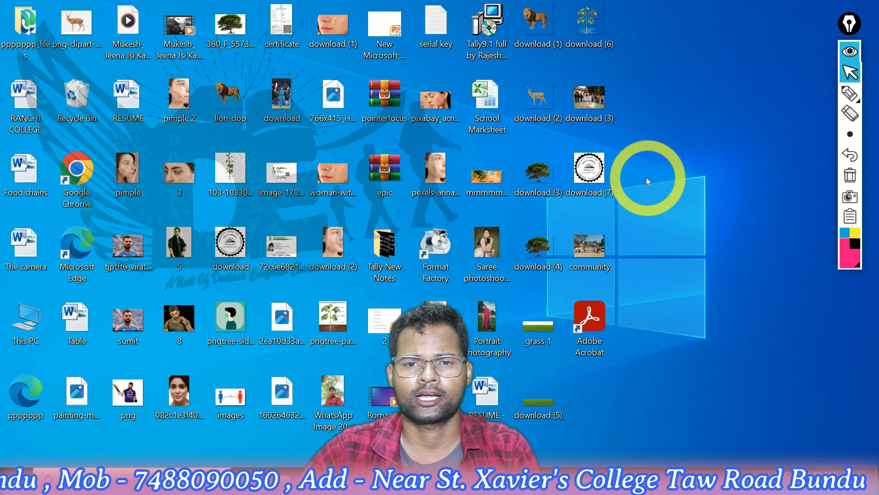
Find Tally 9 from the Windows desktop and launch it
left_click(12, 483)
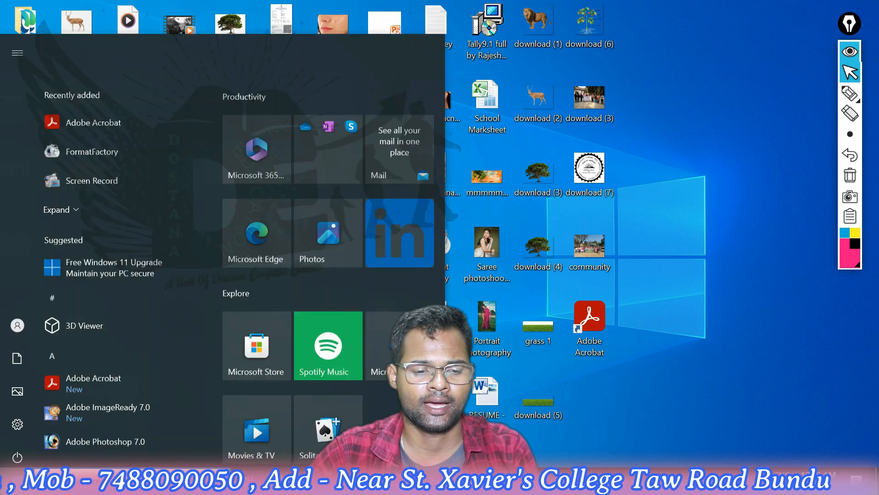
type("tall")
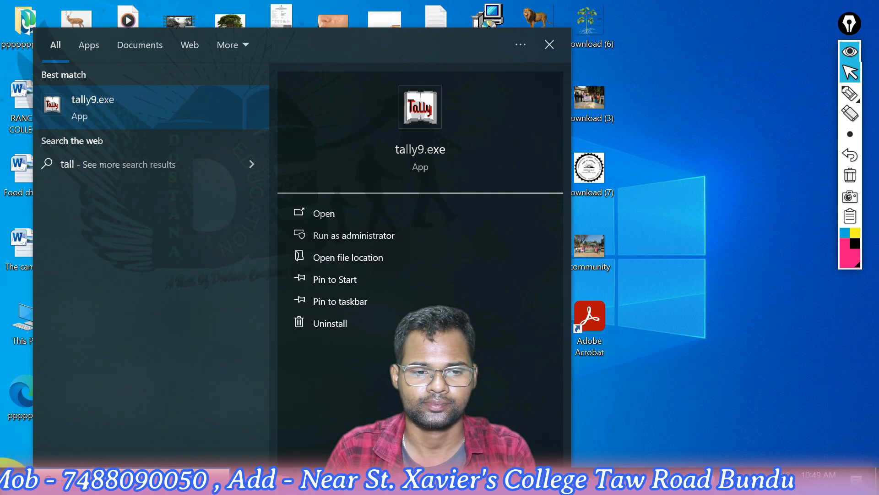
key("Return")
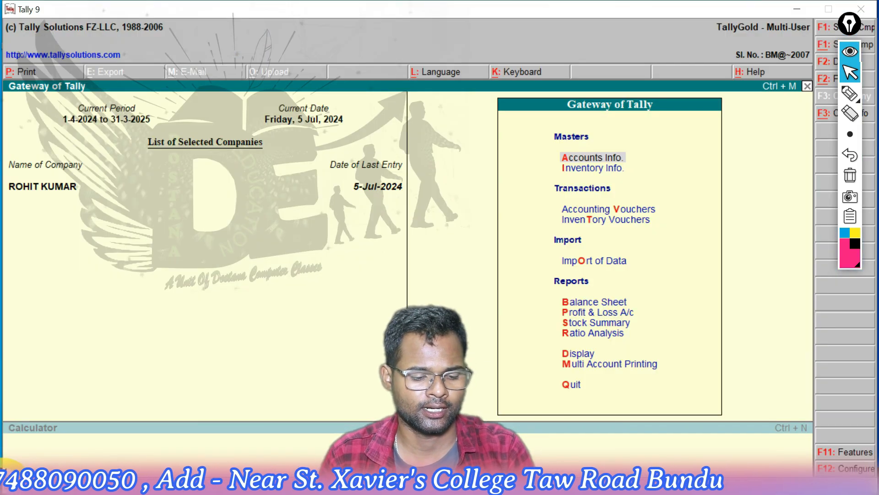
Start creating a new company with the owner's first name as name and mailing name, a blank address, and Jharkhand as the state
key("alt+F3")
key("c")
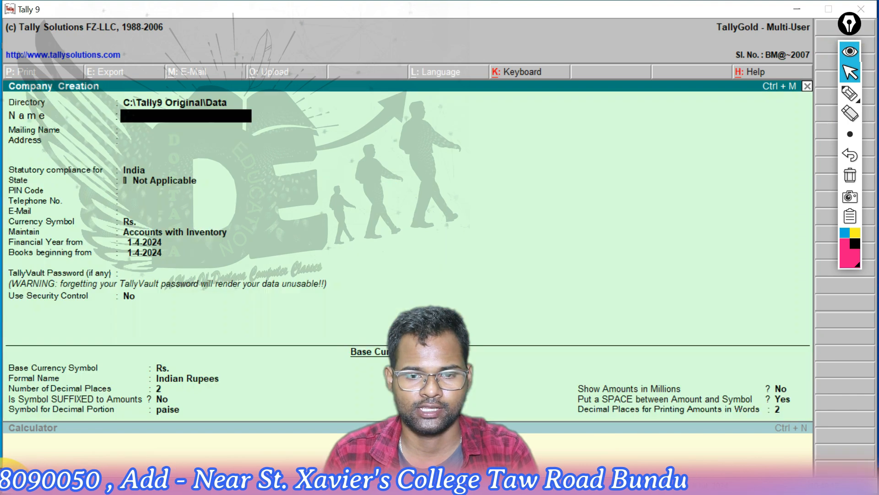
type("Rajesh")
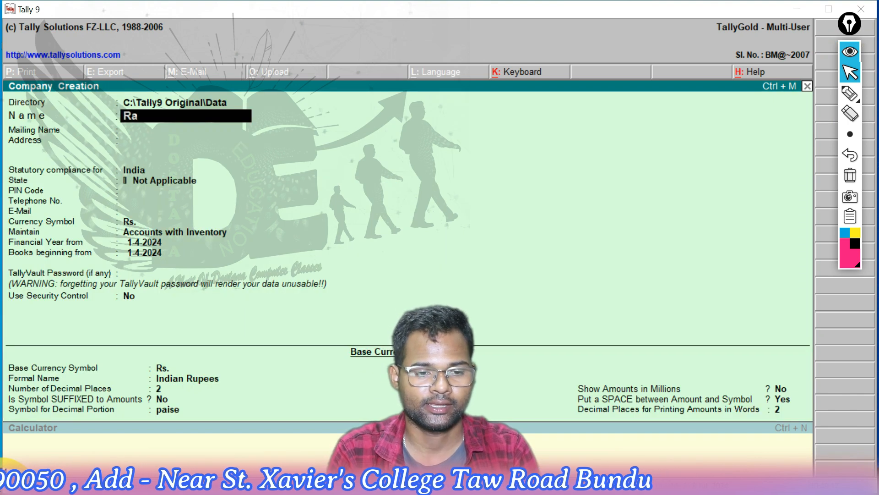
key("Return")
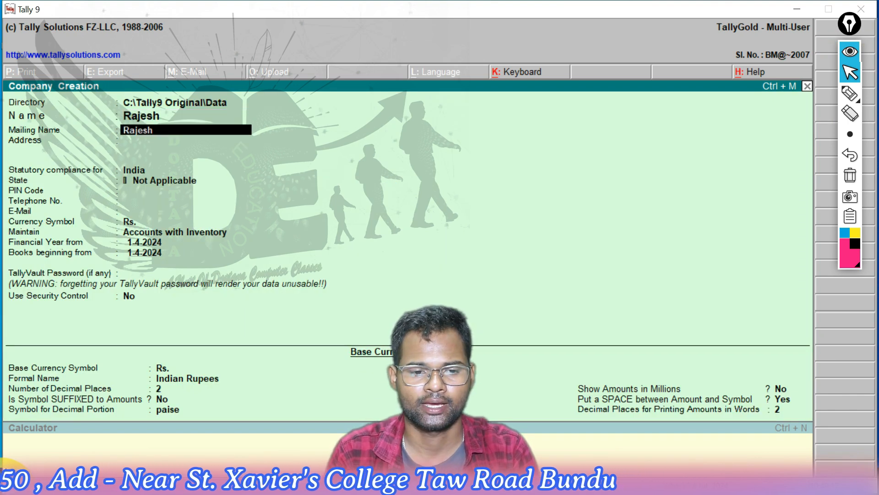
key("Return")
key("Return")
key("Return")
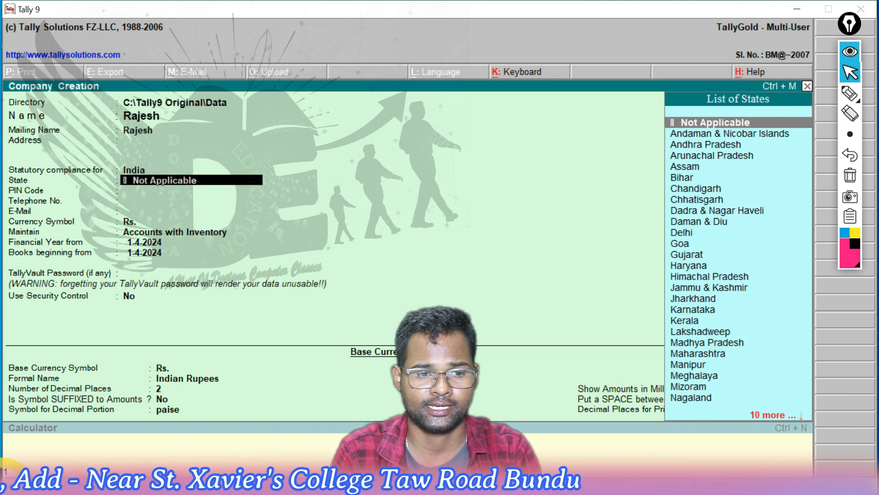
type("jh")
Enter the company's postal code and telephone number, leave the e-mail blank and keep Rs. as the currency symbol
key("Return")
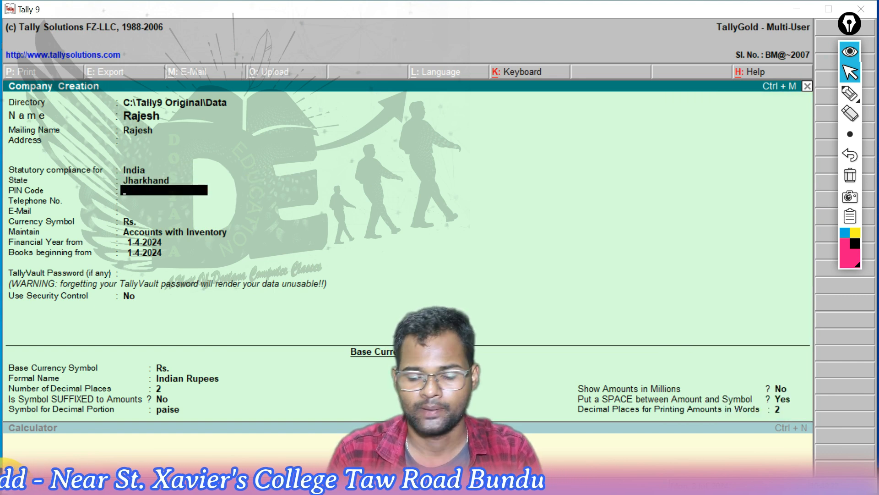
key("Return")
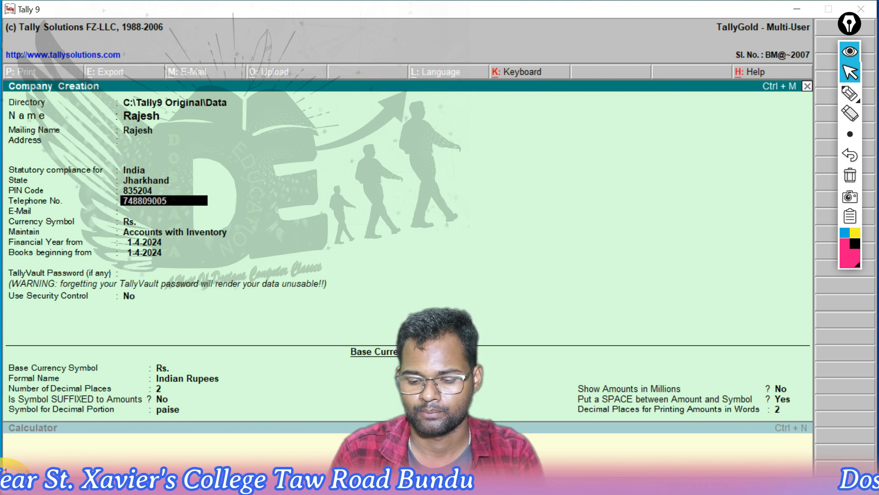
key("Return")
key("Return")
key("Return")
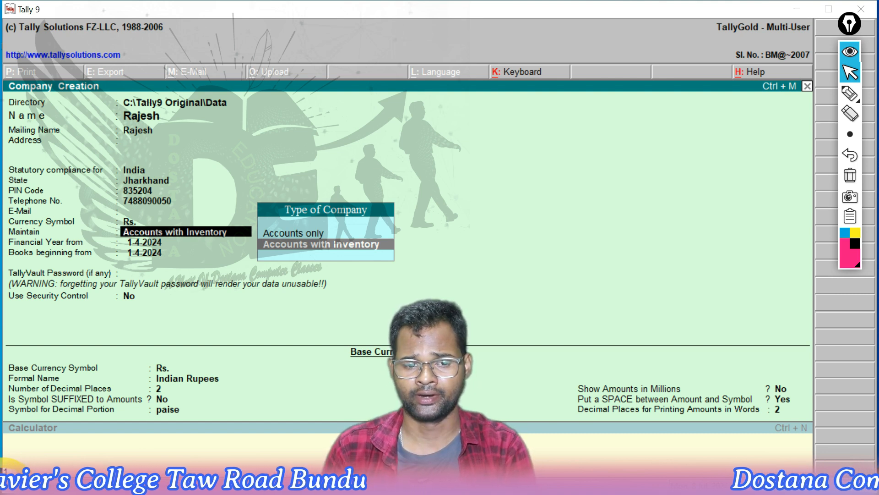
Keep Accounts with Inventory, both start dates at 1-4-2024 and the default base currency settings, and save the new company
key("Return")
key("Return")
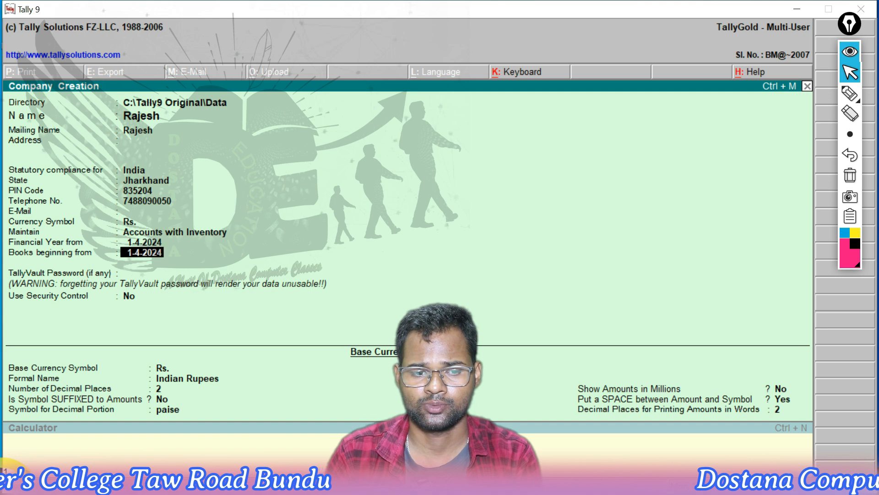
key("Return")
key("Return")
key("Return")
key("Return")
key("Return")
key("Return")
key("Return")
key("Return")
key("Return")
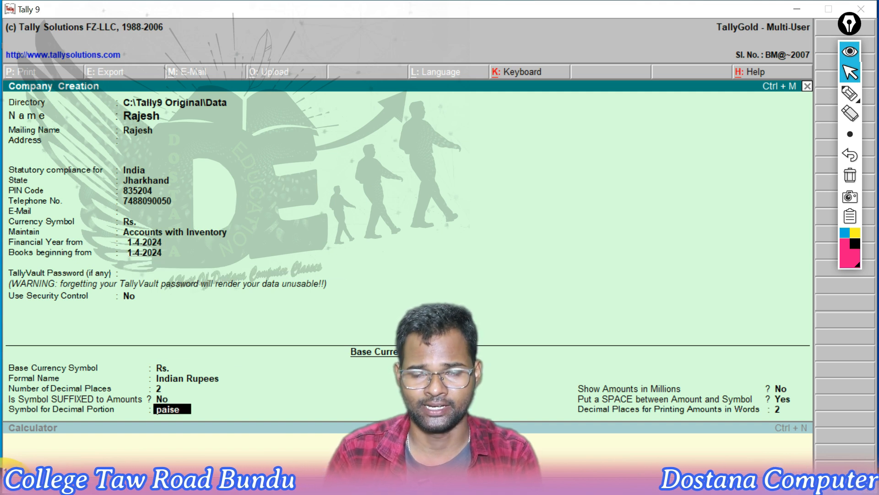
key("Return")
key("Return")
key("Return")
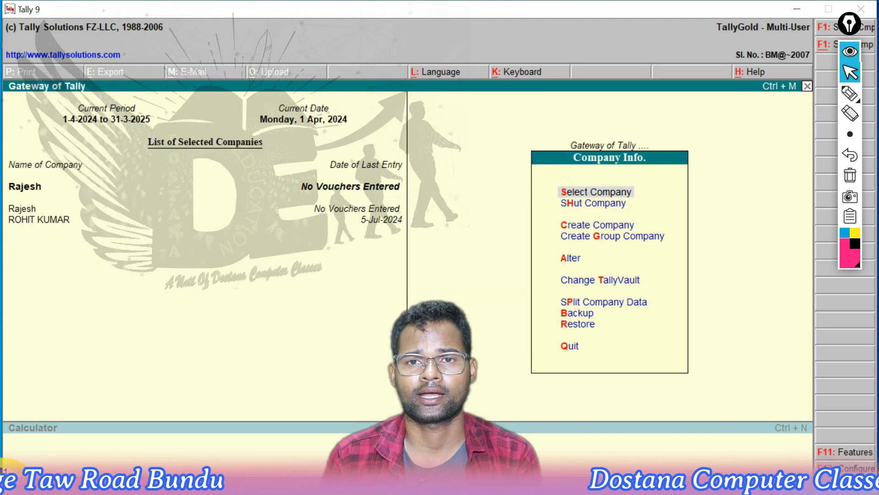
Open accounting voucher entry for the new company and confirm the period 1-4-2024 to 31-3-2025
key("Escape")
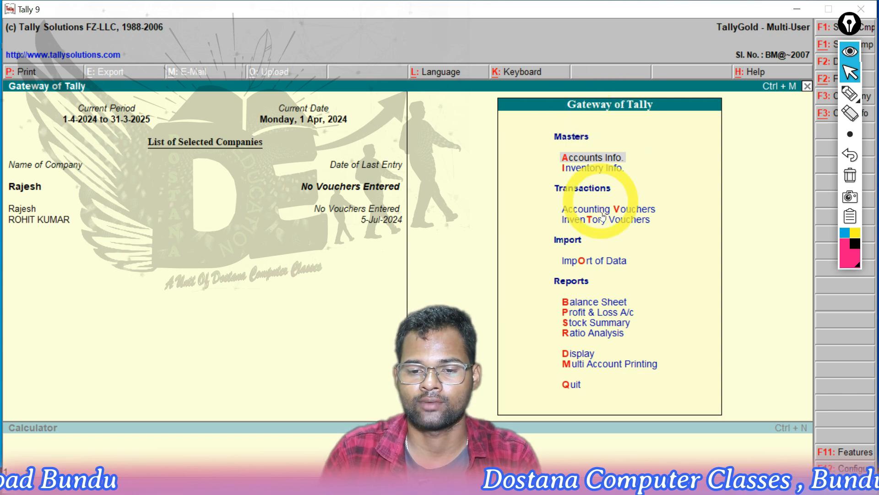
key("v")
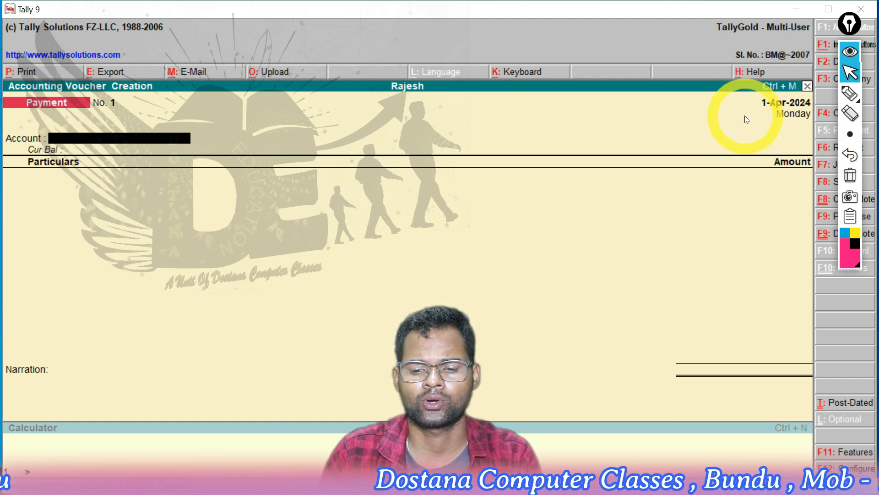
key("alt+F2")
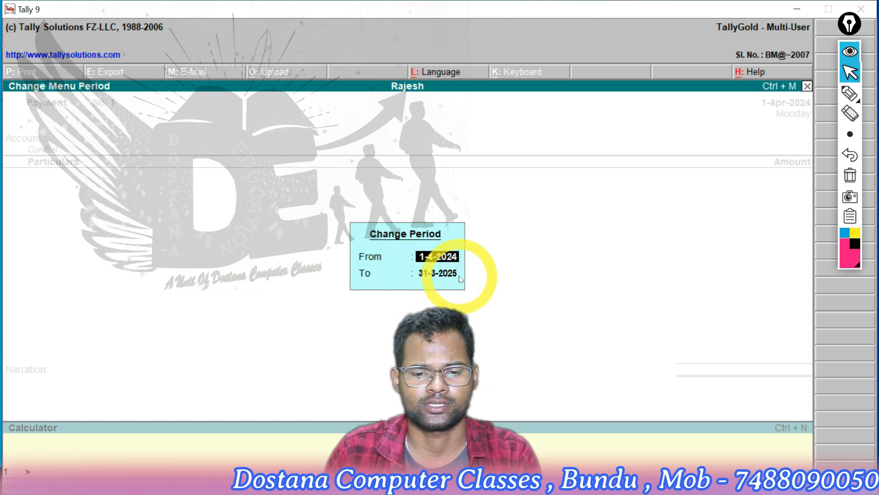
key("Return")
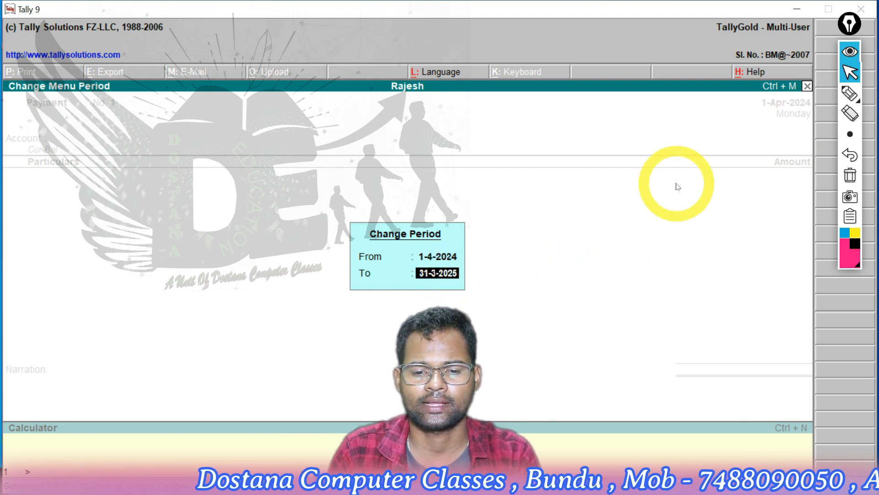
key("Return")
Set the voucher date to 8-7-2024
key("F2")
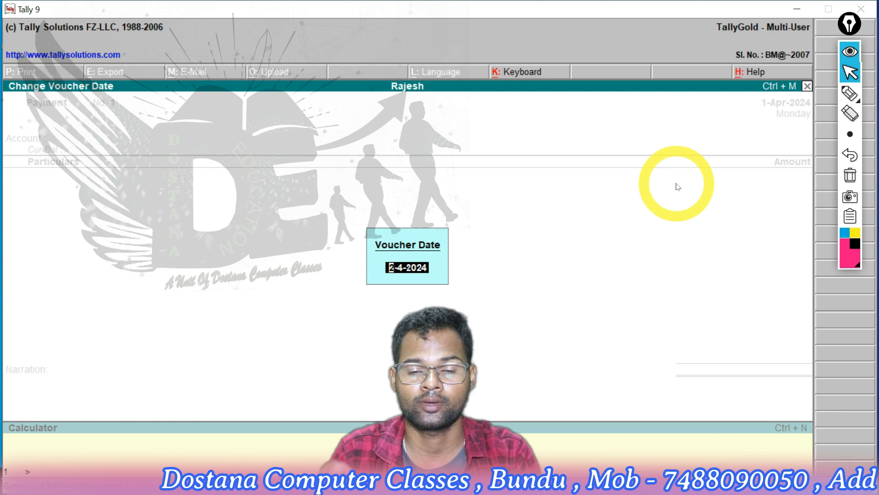
type("8/7")
key("Return")
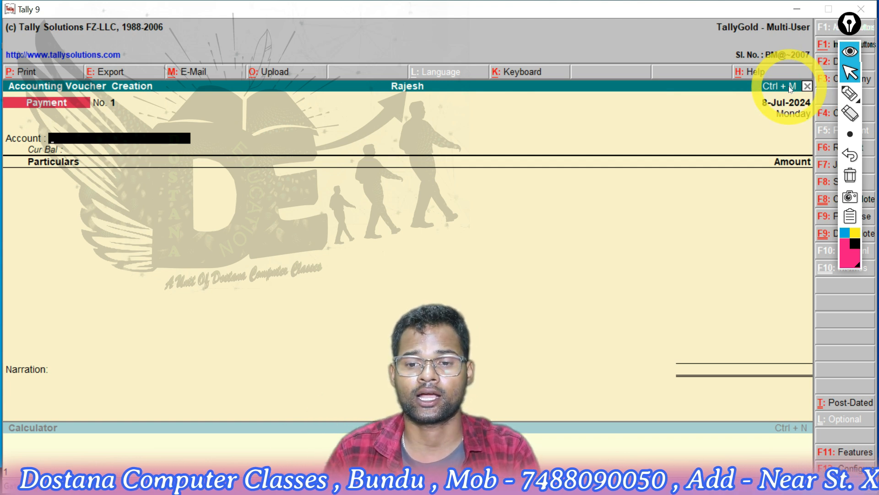
Set Maintain Bill-wise Details to No in the company's accounting features
left_click(839, 454)
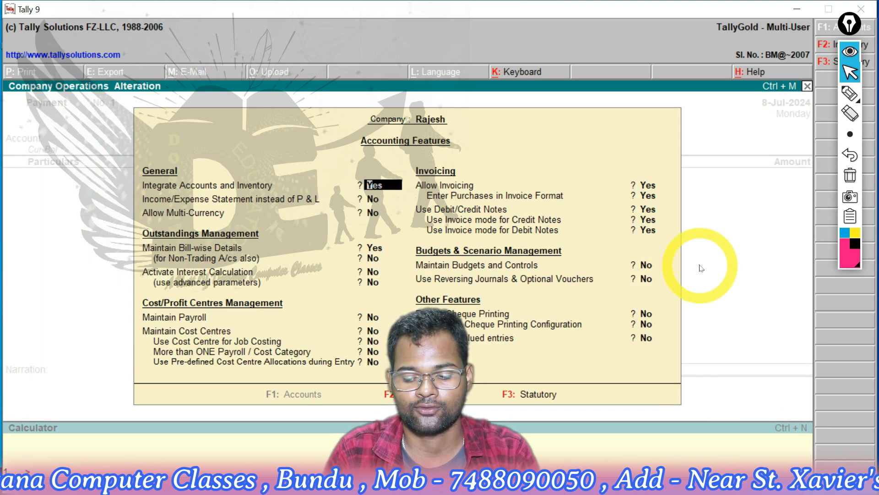
key("Return")
key("Return")
key("Return")
type("n")
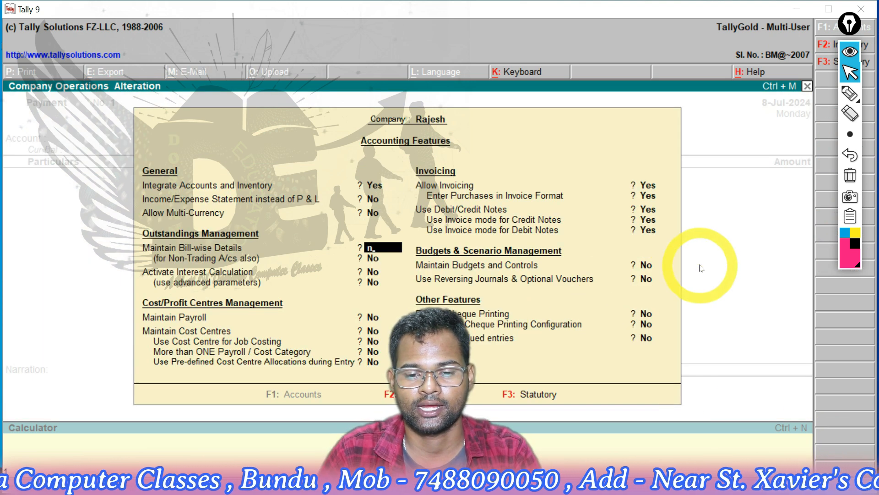
key("Return")
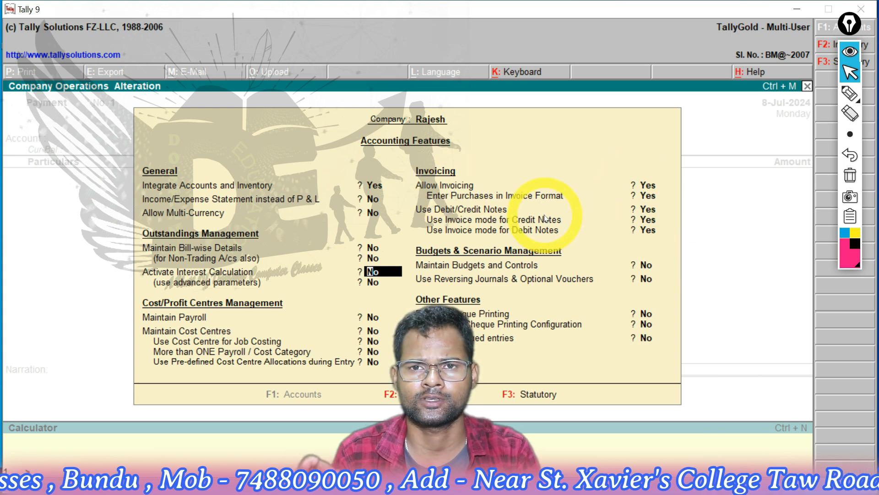
Go through the inventory features, keeping multiple godowns, stock categories and the separate discount column at Yes, and save the company features
key("F2")
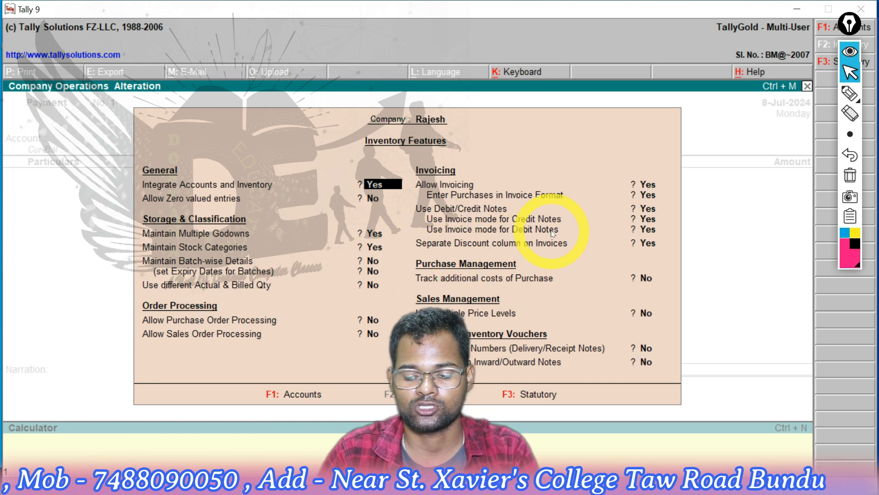
key("Return")
key("Return")
key("Return")
key("Return")
key("Return")
key("Return")
key("Return")
key("Return")
key("Return")
key("Return")
key("Return")
key("Return")
key("Return")
key("Return")
key("Return")
key("Return")
key("Return")
key("Return")
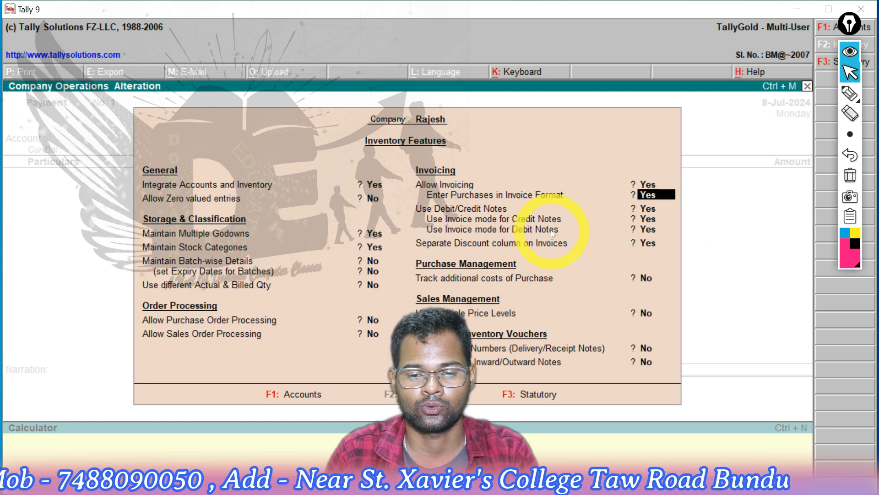
key("y")
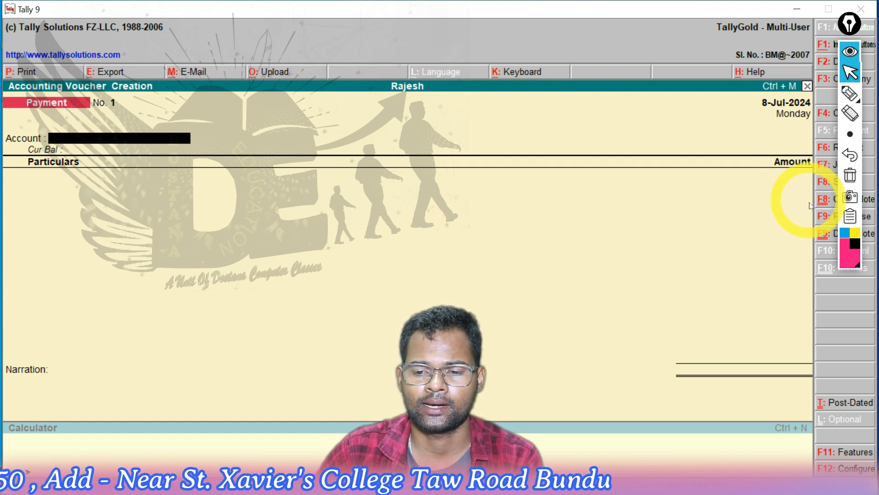
Switch the entry to a purchase voucher and leave its reference blank
left_click(822, 215)
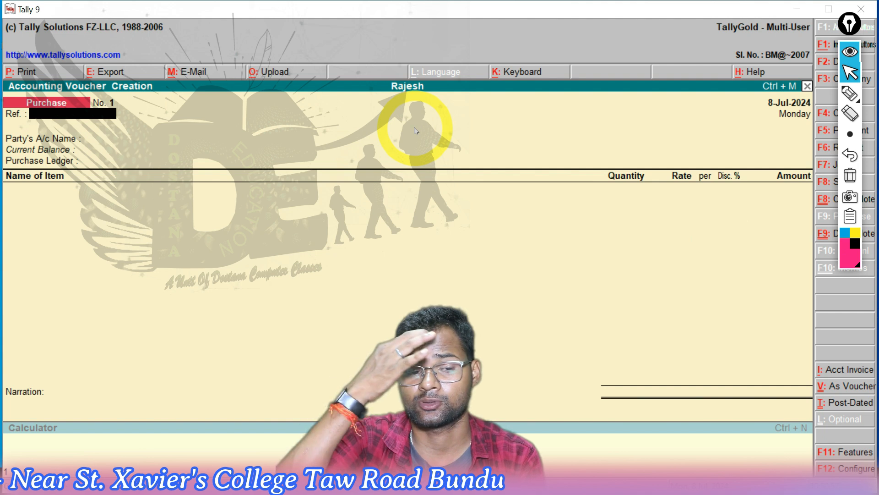
key("Return")
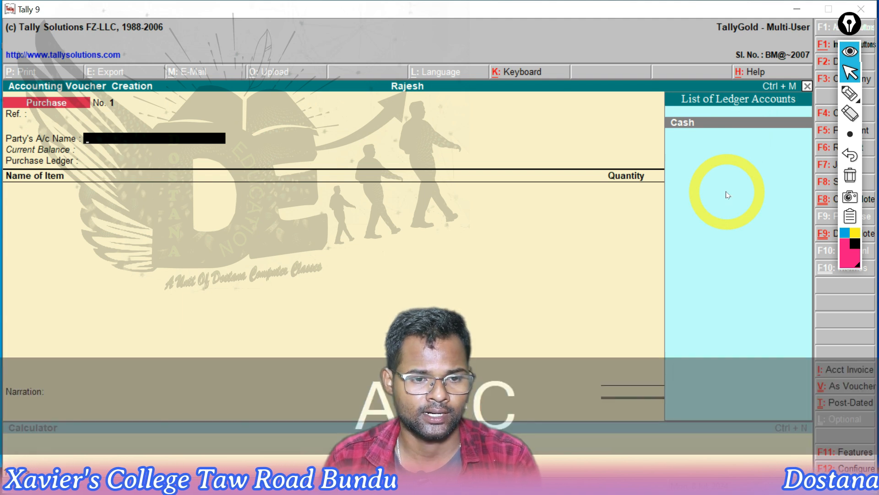
key("alt+c")
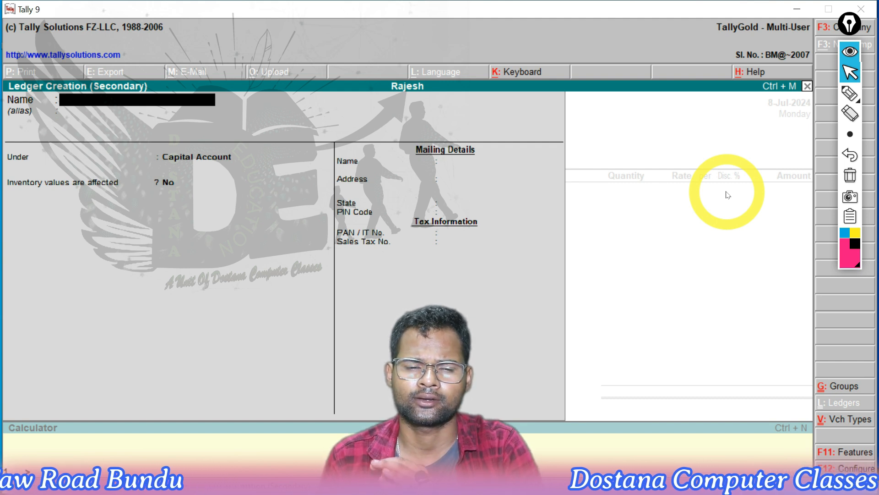
key("Escape")
key("y")
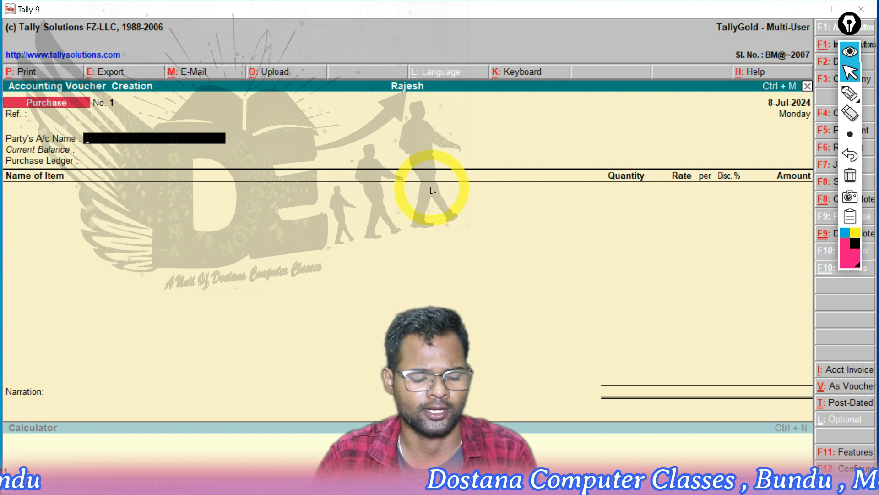
Create a ledger with the supplier's first name under Sundry Creditors, leaving the other details blank, and use it as the voucher's party account
key("alt+c")
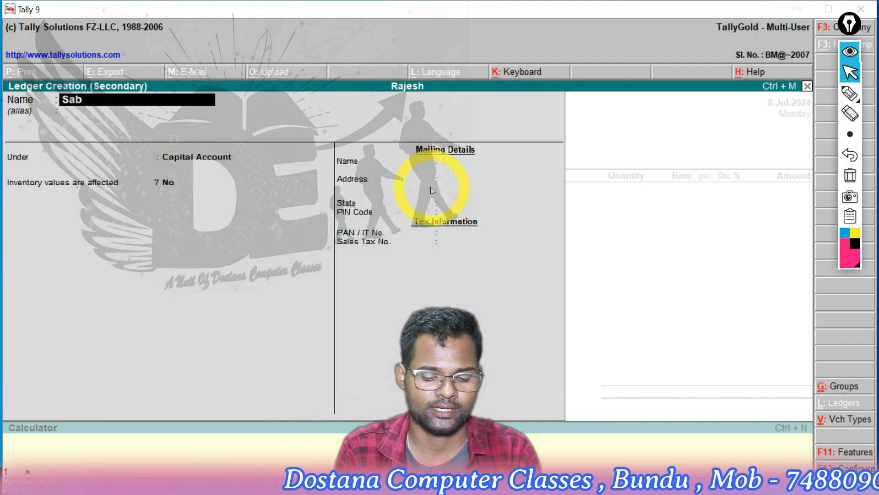
key("Return")
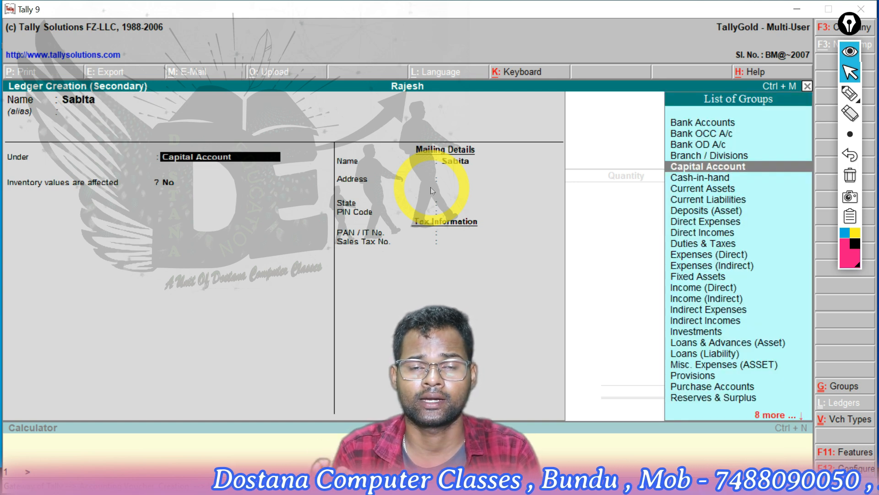
type("S")
key("Down")
key("Down")
key("Down")
key("Down")
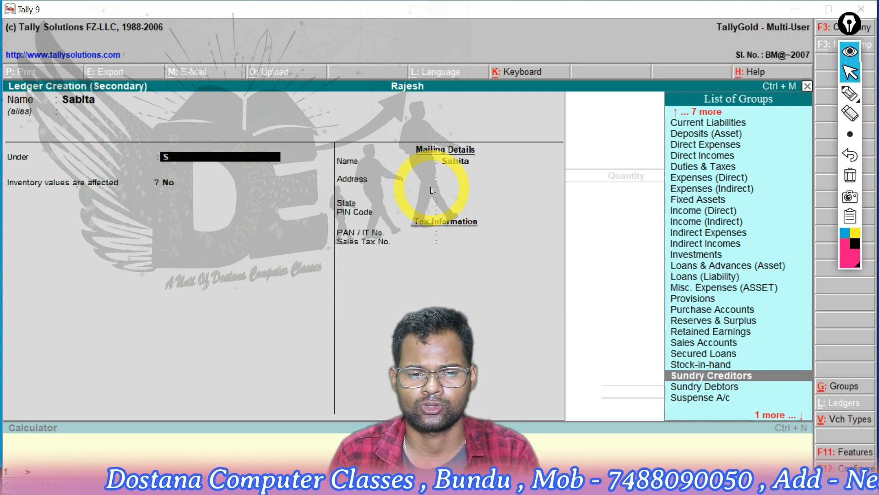
key("Return")
key("Return")
key("Return")
key("Return")
key("Return")
key("Return")
key("Return")
key("Return")
key("Return")
key("Return")
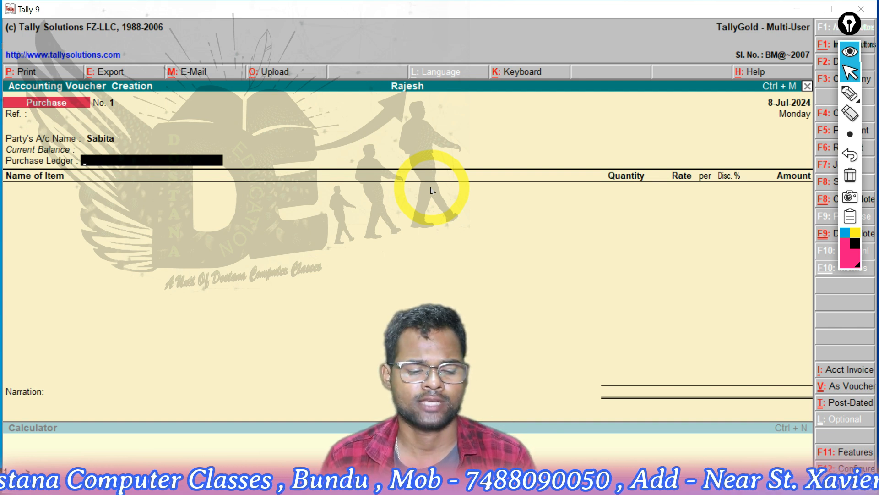
Create a ledger Purchase A/c under Purchase Accounts with inventory values affected, leaving its other details blank, and use it as the purchase ledger
key("alt+c")
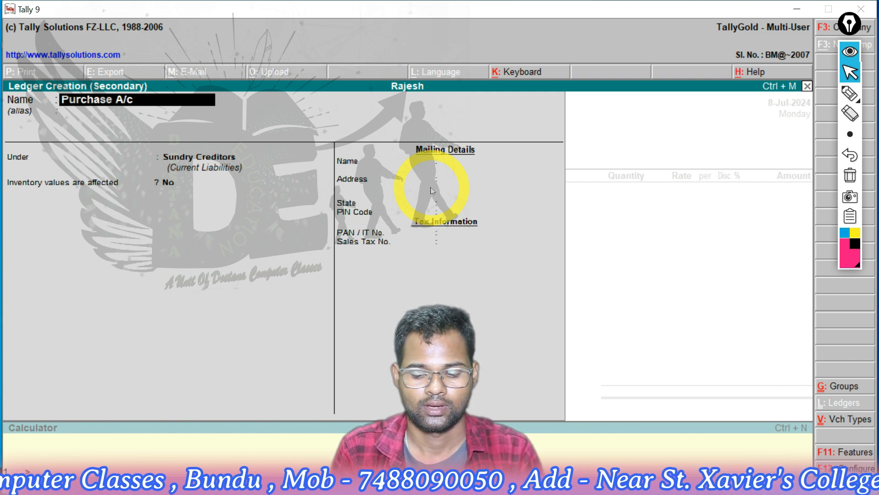
key("Return")
key("Return")
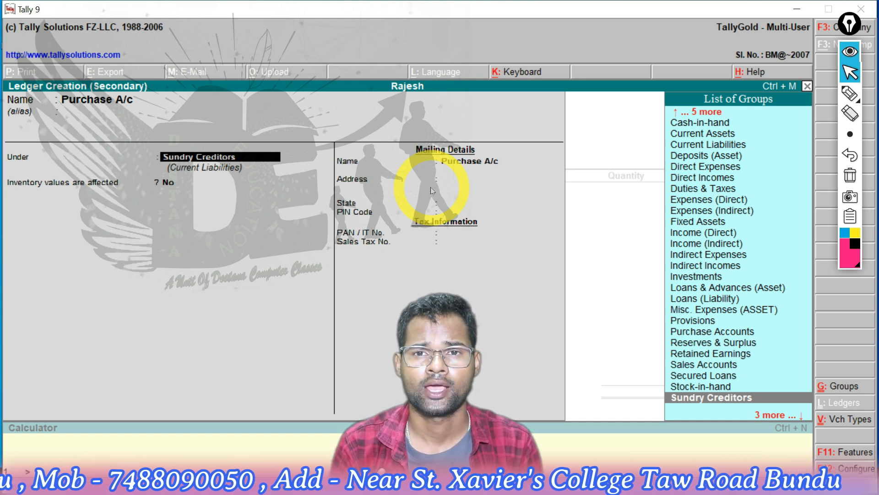
type("P")
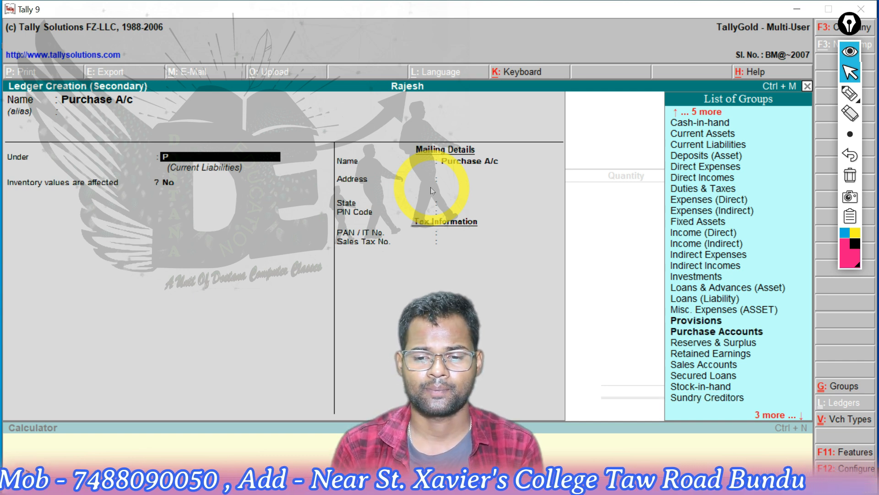
key("Down")
key("Down")
key("Return")
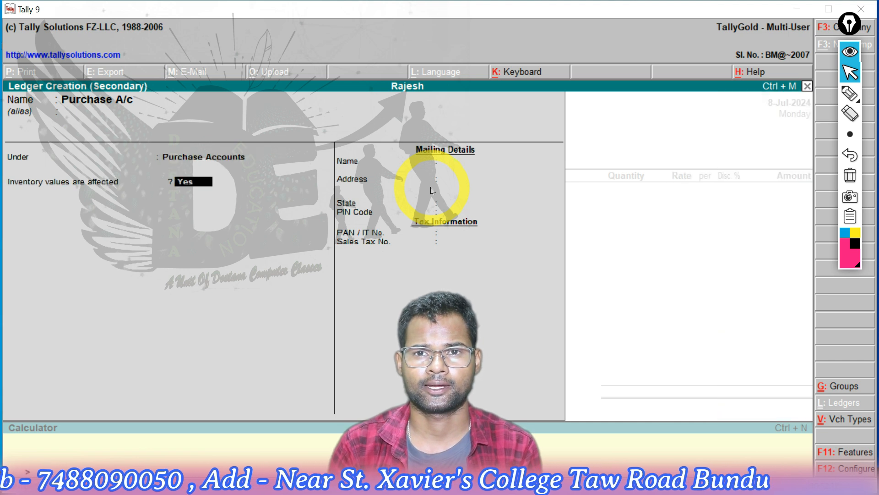
key("Return")
key("Return")
key("Return")
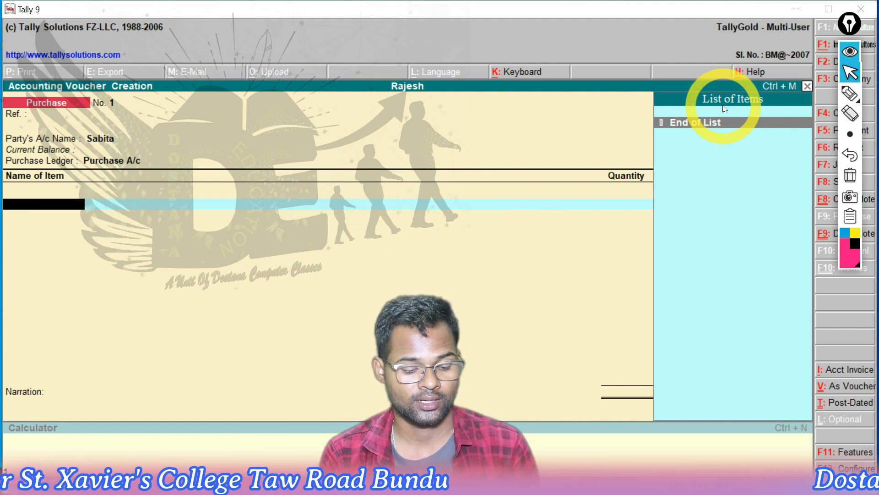
Start a new stock item named Samrt Gl for the voucher and place it under the Primary group
key("alt+c")
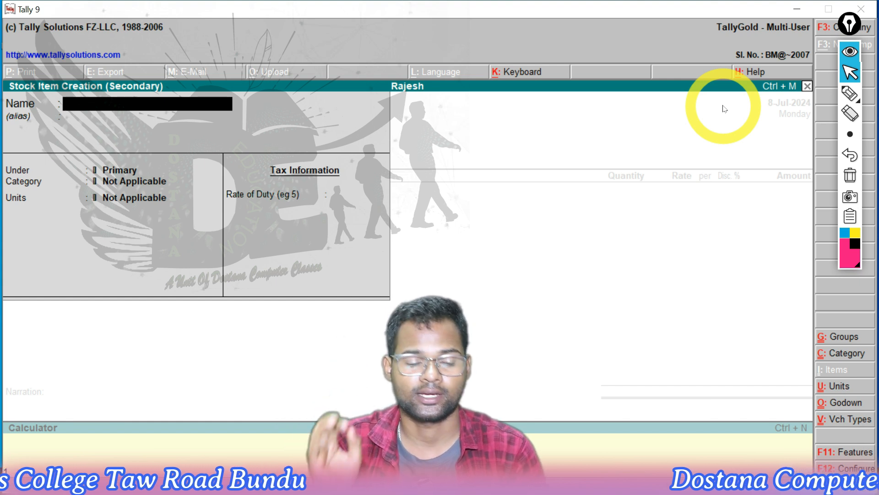
type("Sam")
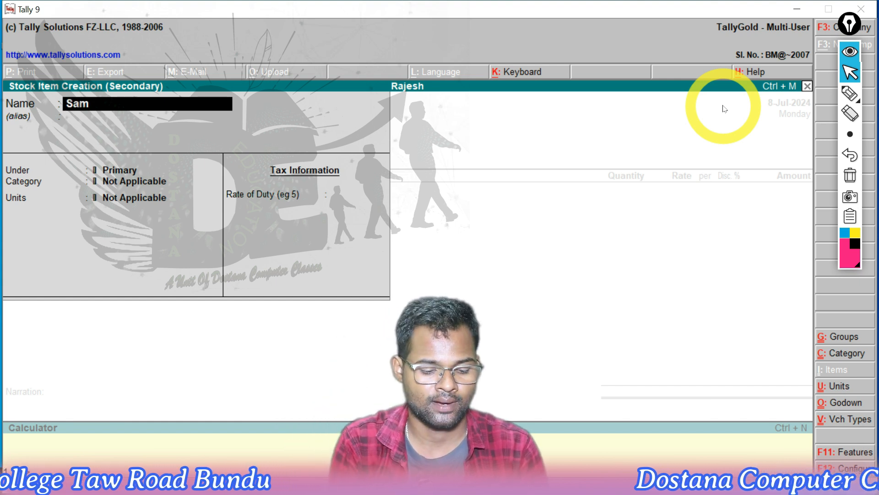
type("rt Gl")
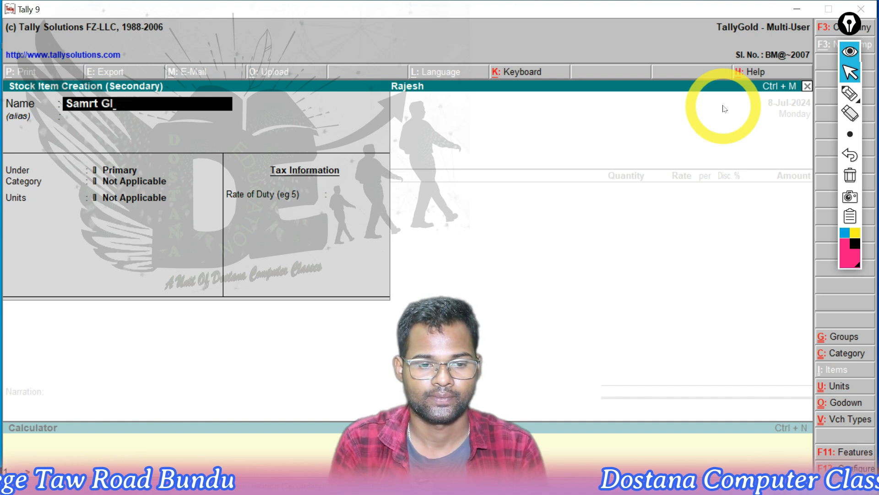
key("Return")
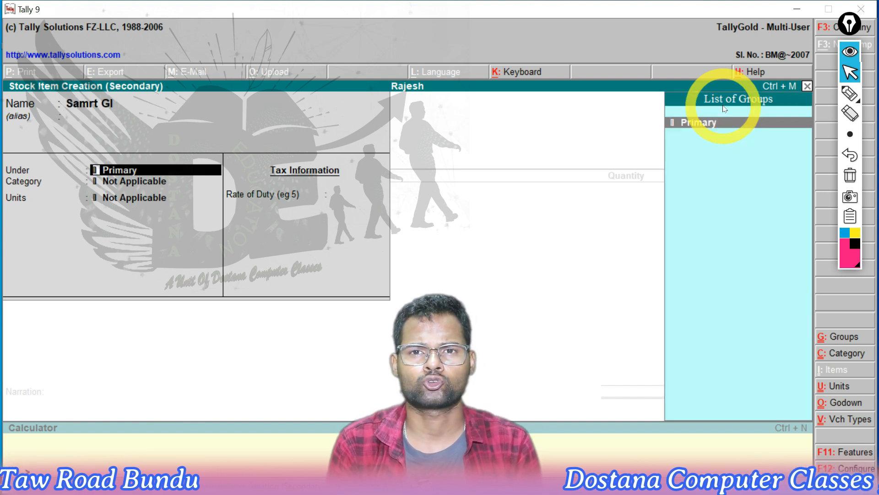
key("Return")
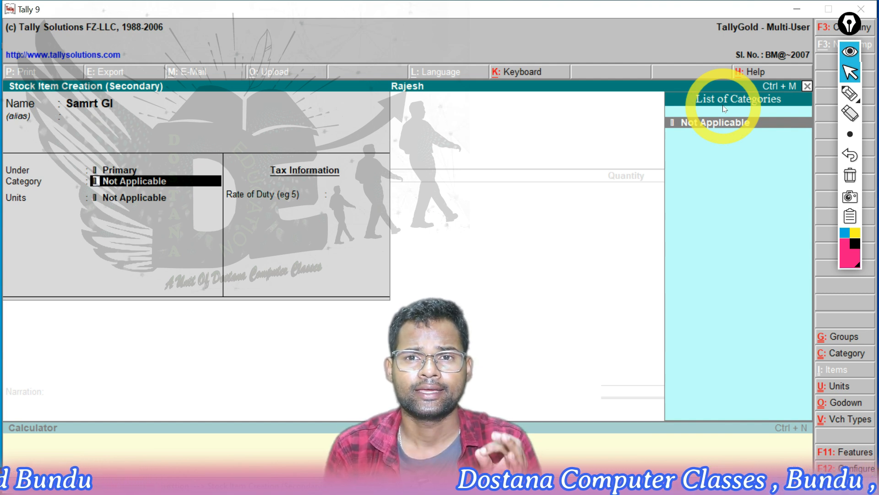
Create a stock category Pen under Primary and assign it to the stock item
key("alt+c")
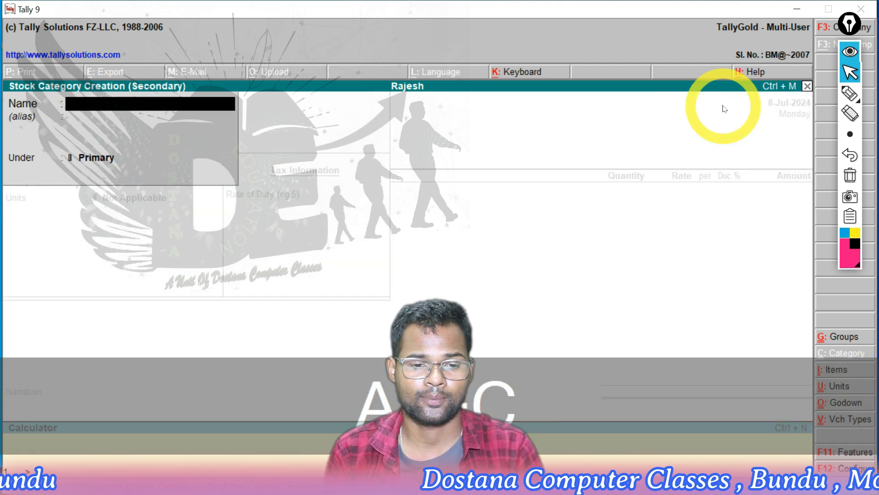
type("Pen")
key("Return")
key("Return")
key("Return")
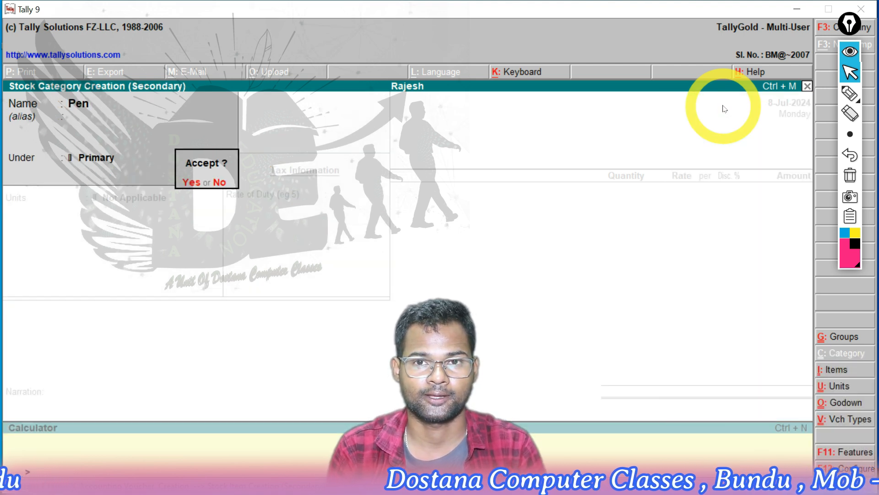
key("y")
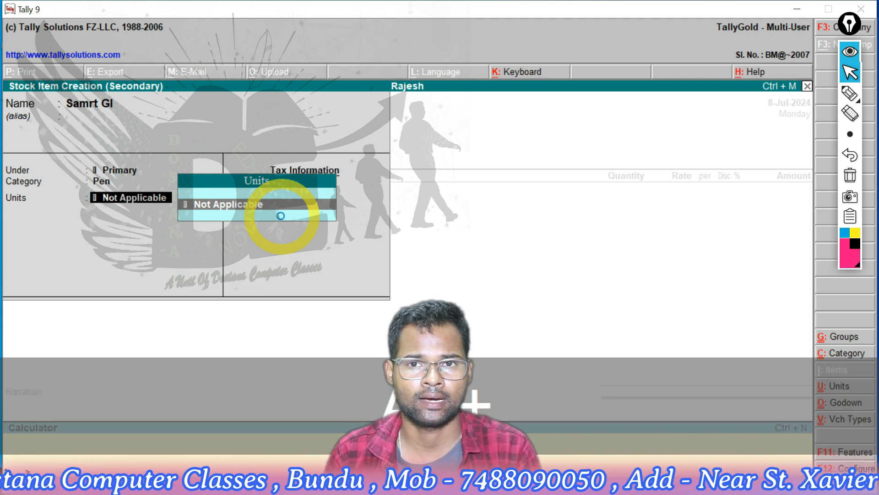
Create a simple unit pcs with 0 decimal places for the stock item, leave the rate of duty blank and save the item
key("alt+c")
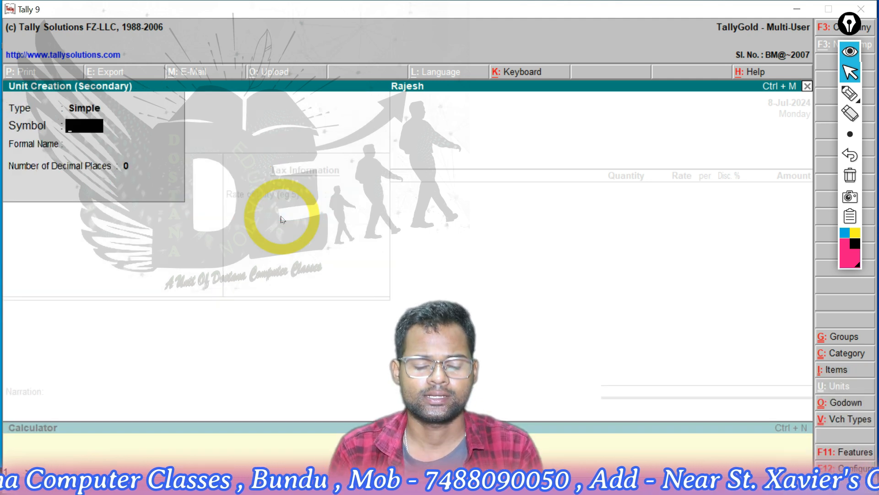
type("pcs")
key("Return")
key("Return")
key("Return")
key("y")
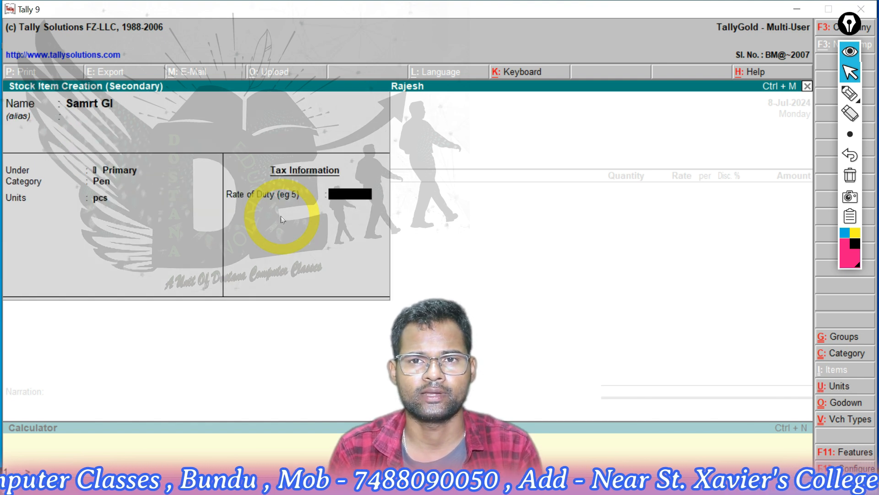
key("Return")
key("y")
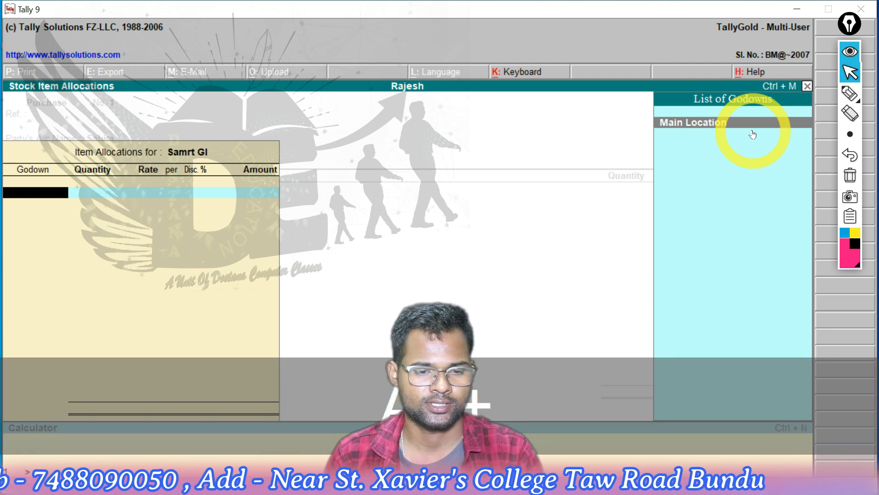
Create a godown Bundu under Primary and use it for the item's allocation
key("alt+c")
type("Bundu")
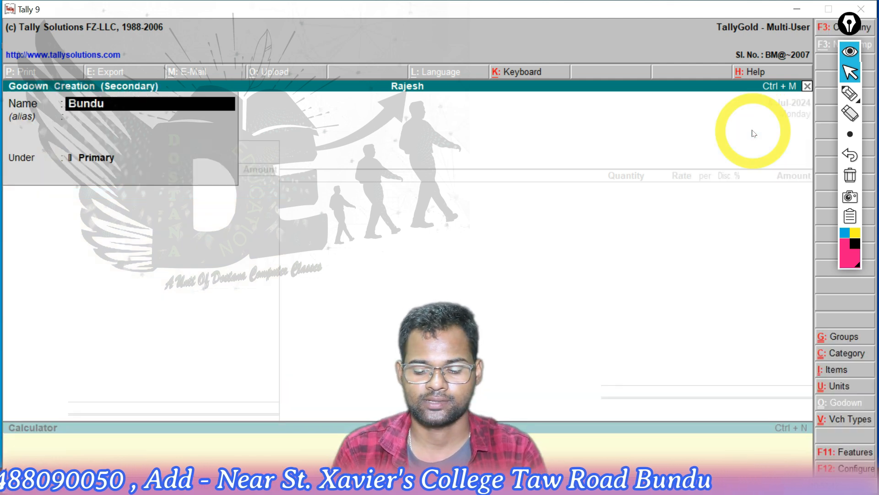
key("Return")
key("Return")
key("Return")
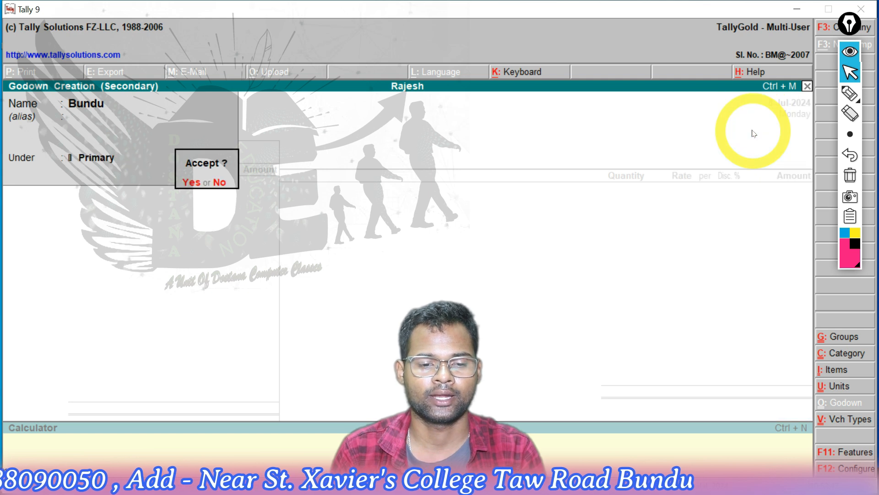
key("Return")
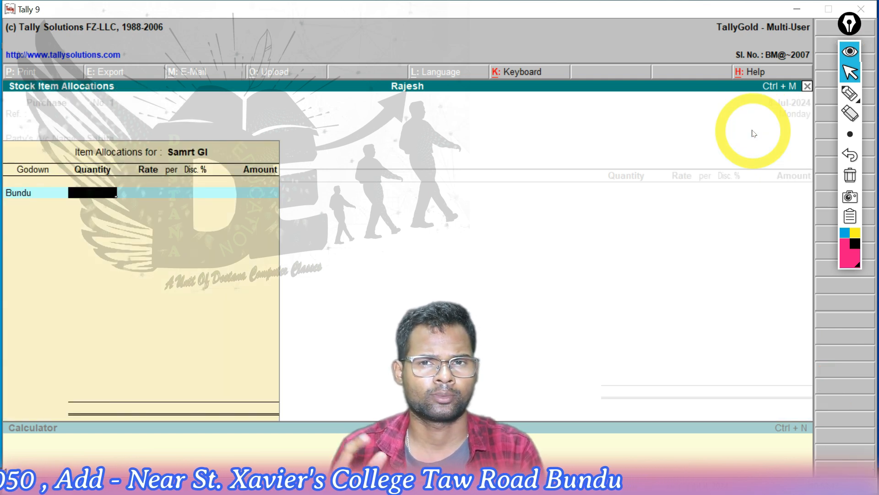
Allocate 500 pcs at a rate of 5 per pcs without a discount, accept the purchase voucher without narration and leave voucher entry
type("500")
key("Return")
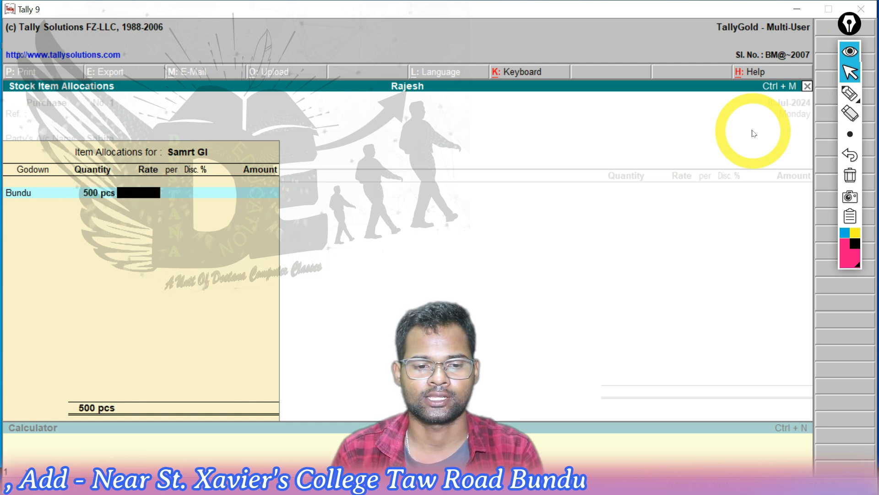
type("5")
key("Return")
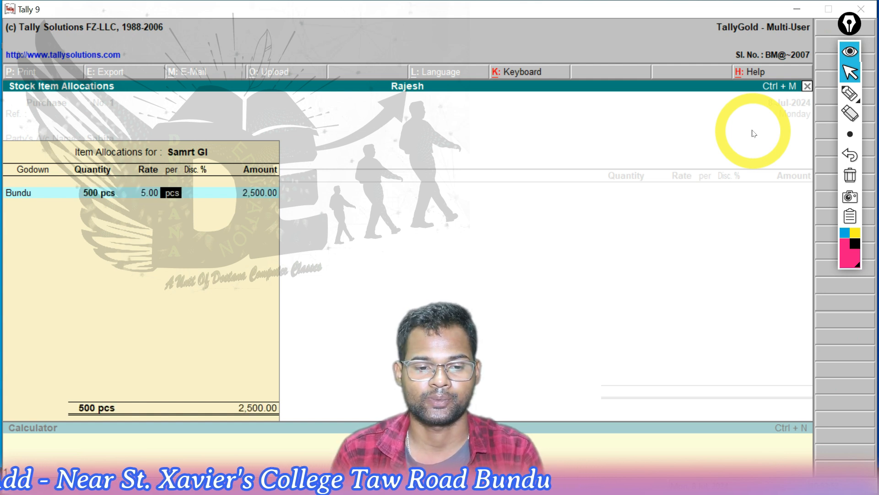
key("Return")
key("Return")
key("Return")
key("Return")
key("Return")
key("Return")
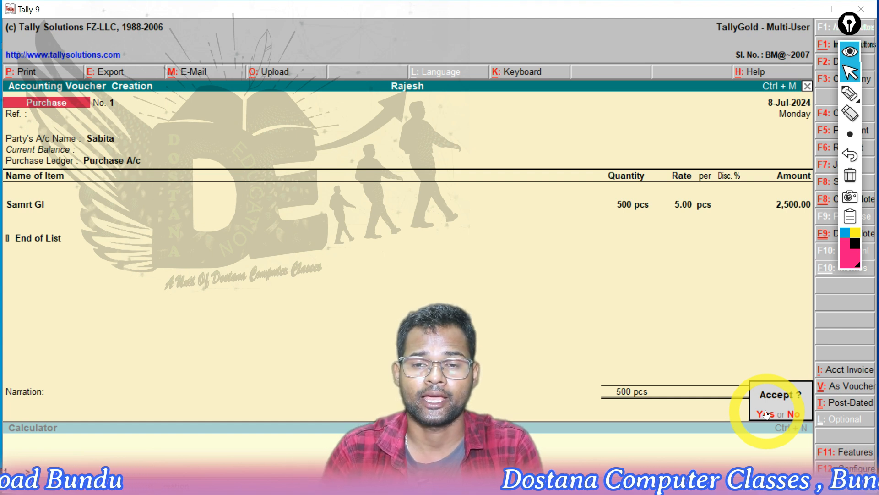
left_click(767, 414)
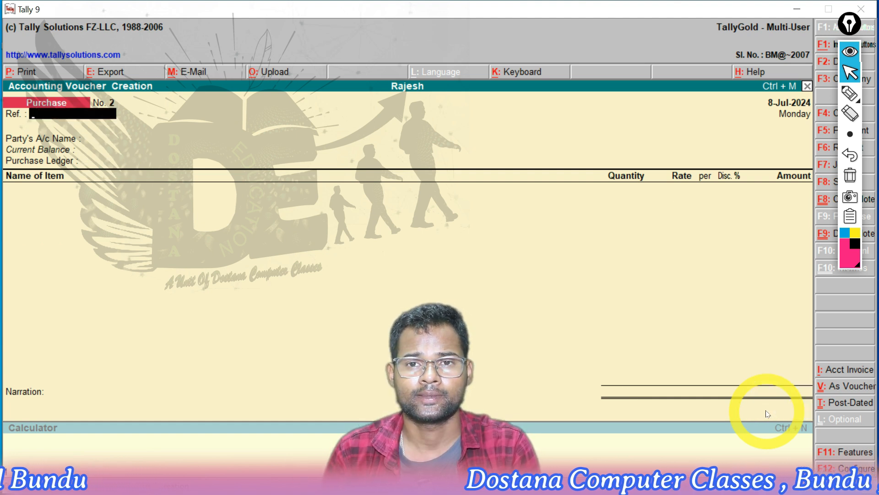
key("Escape")
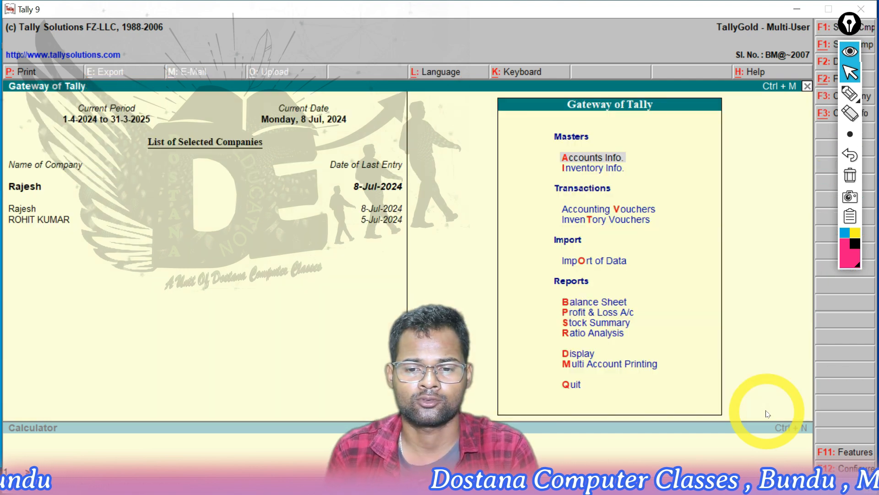
Review the Stock Summary report for the purchased item's quantity, rate and value, and close the report
key("Down")
key("Down")
key("Down")
key("Down")
key("Down")
key("Down")
key("Down")
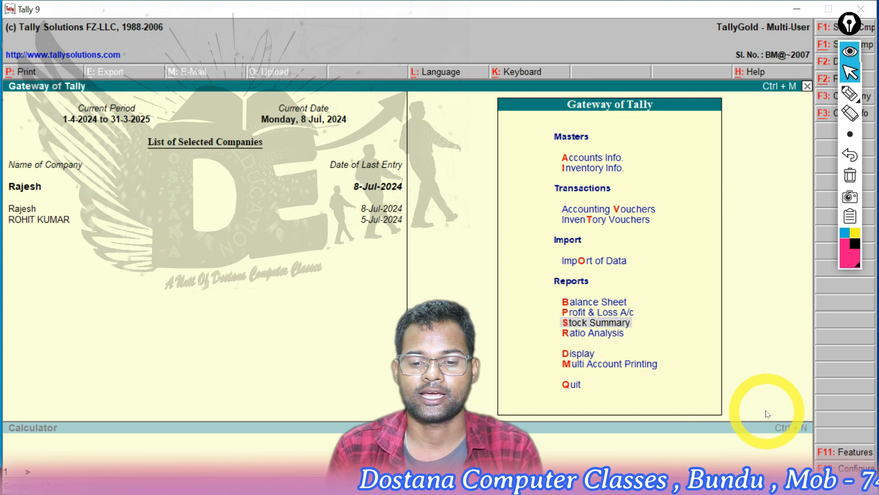
key("Return")
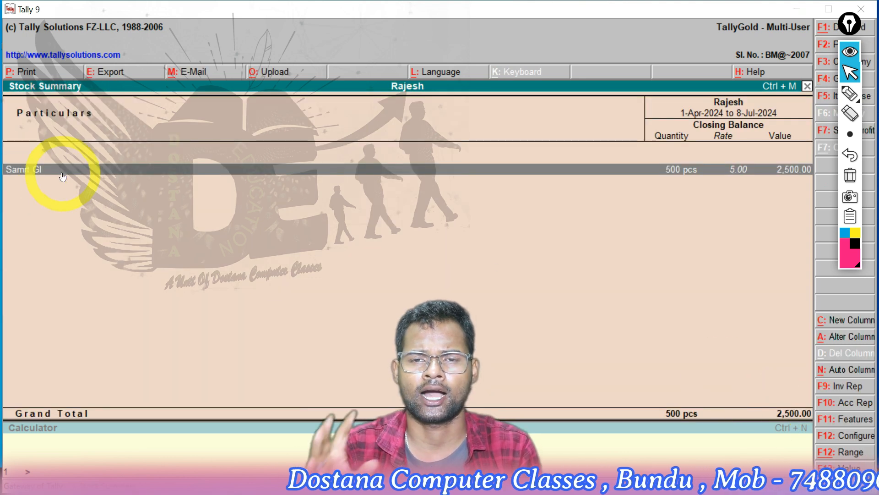
key("Escape")
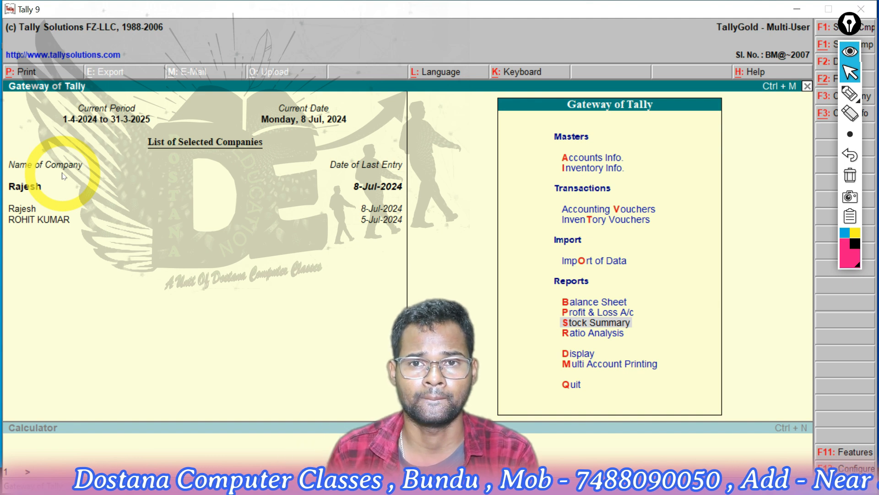
Display the supplier's ledger vouchers from the account books to check the recorded purchase
key("Down")
key("Down")
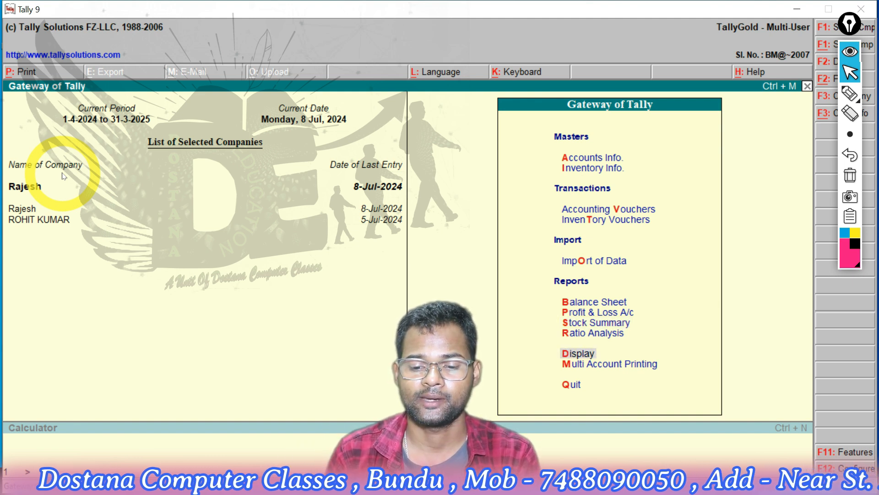
key("Return")
key("Down")
key("Down")
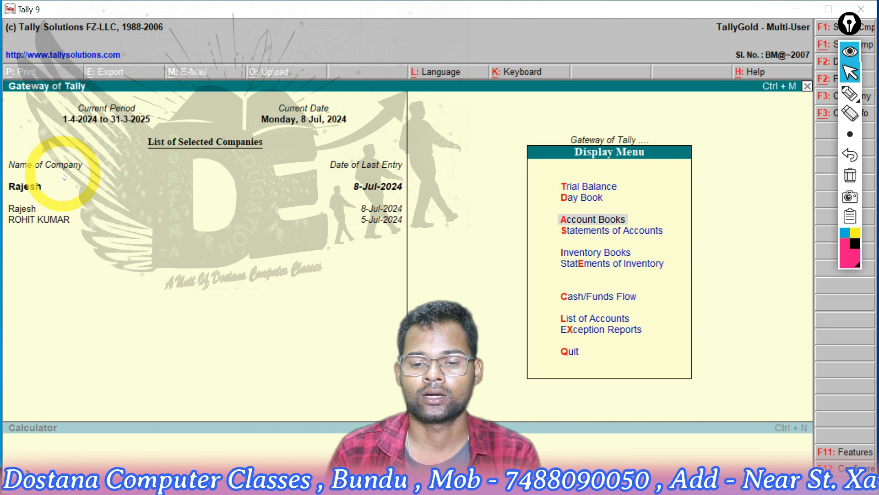
key("Return")
key("Down")
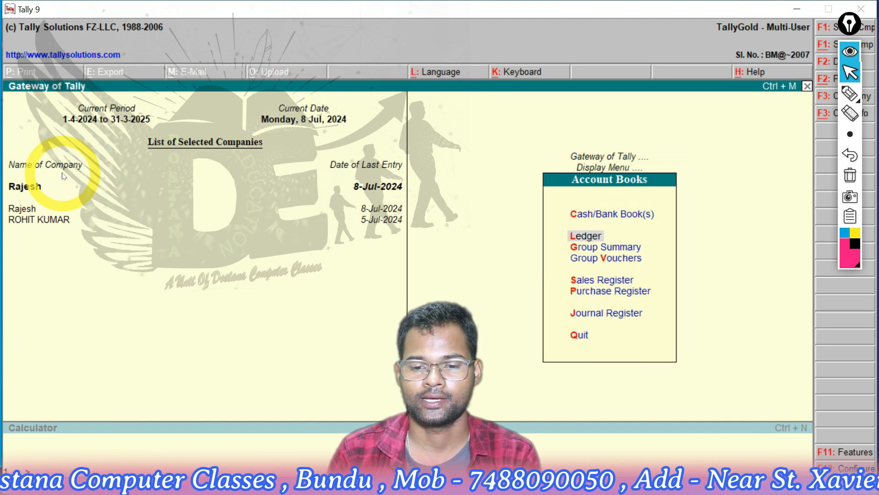
key("Return")
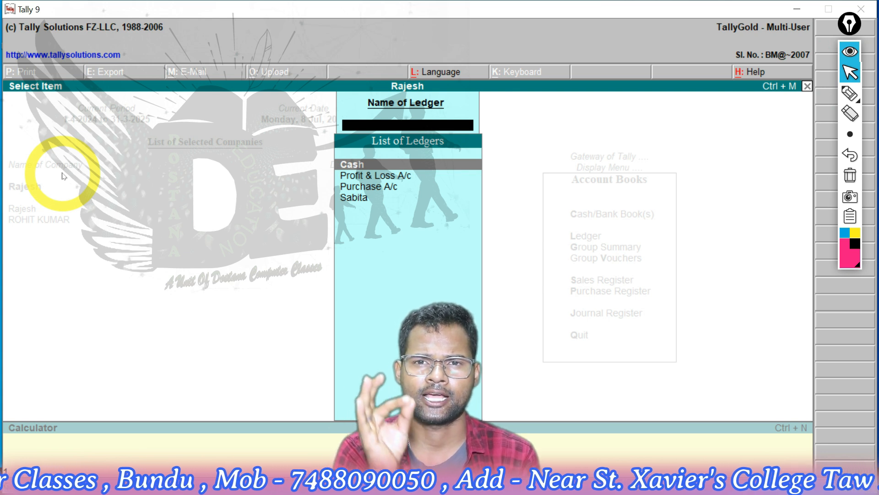
key("Down")
key("Down")
key("Down")
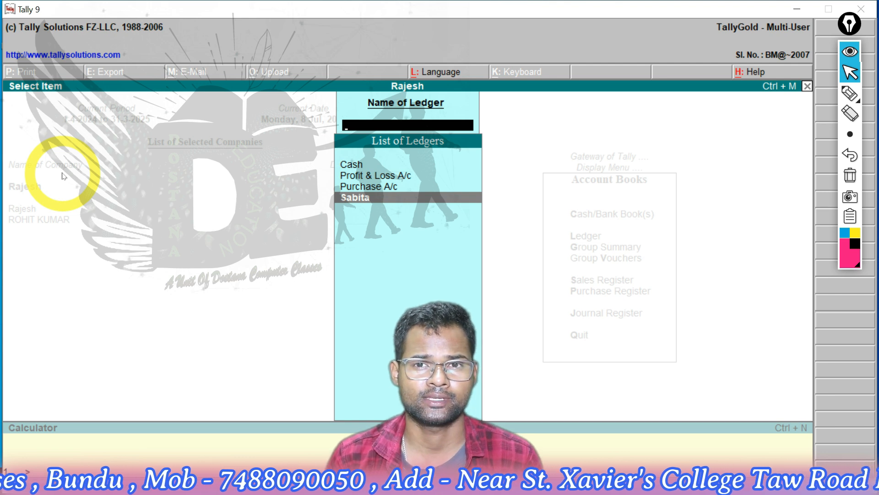
key("Return")
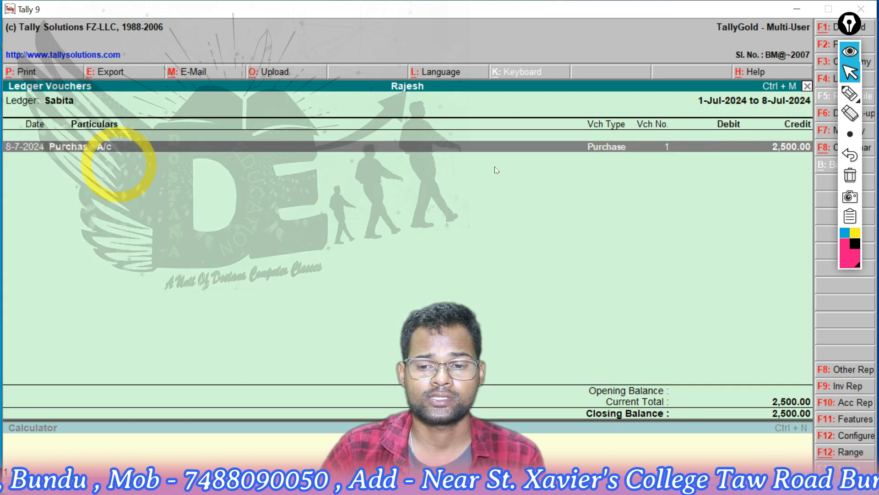
Annotate the ledger report with the pink pen: circle the credit amount and company name, underline the ledger name, add linking arrows and tick the date
left_click(850, 133)
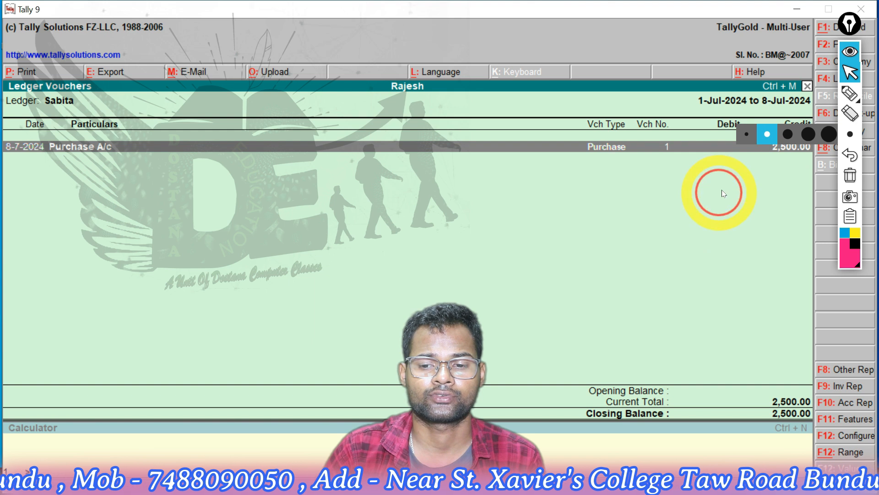
left_click(848, 94)
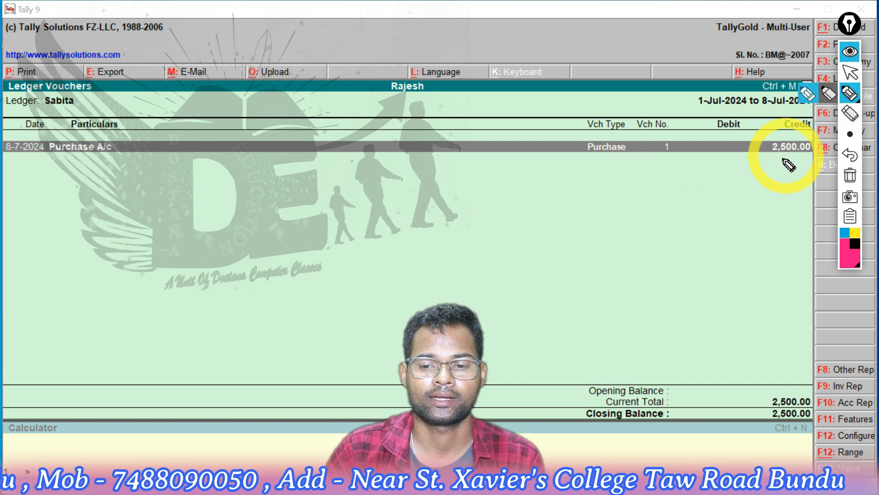
mouse_move(783, 110)
left_mouse_down()
mouse_move(761, 167)
mouse_move(824, 142)
mouse_move(804, 88)
mouse_move(808, 103)
left_mouse_up()
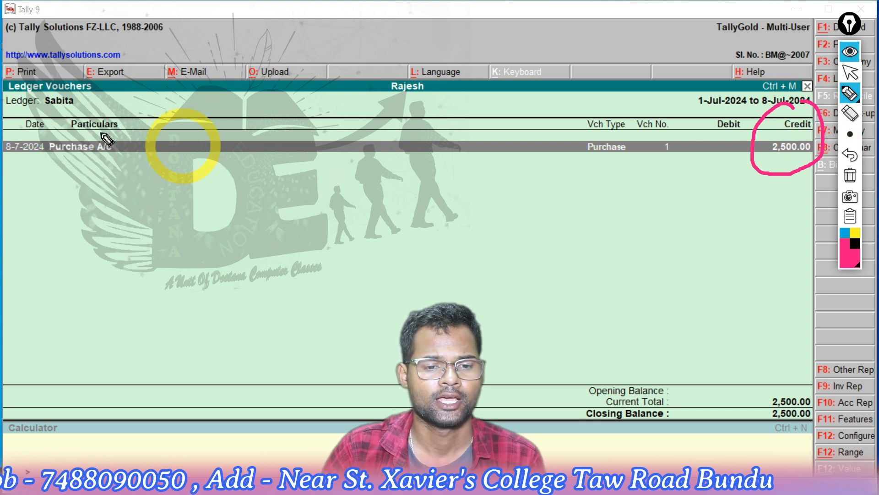
left_click_drag(37, 111, 87, 107)
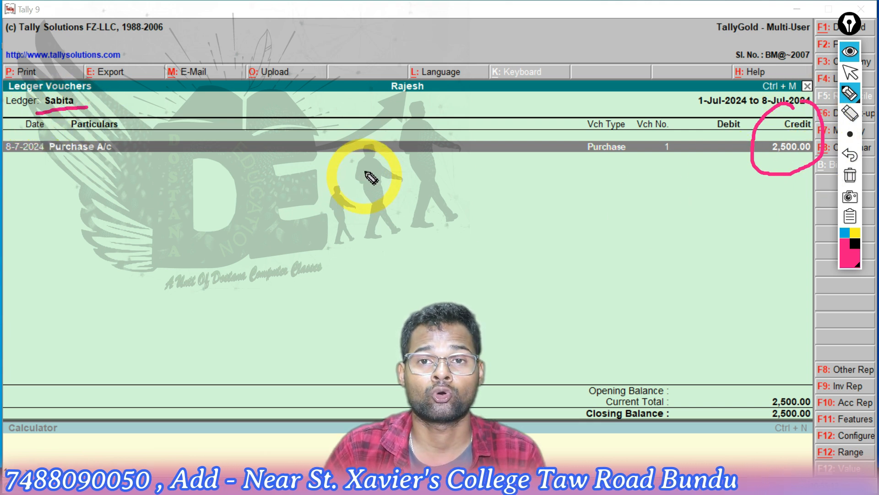
mouse_move(419, 61)
left_mouse_down()
mouse_move(376, 74)
mouse_move(403, 109)
mouse_move(440, 79)
mouse_move(417, 53)
mouse_move(373, 105)
mouse_move(307, 83)
mouse_move(103, 90)
mouse_move(110, 99)
left_mouse_up()
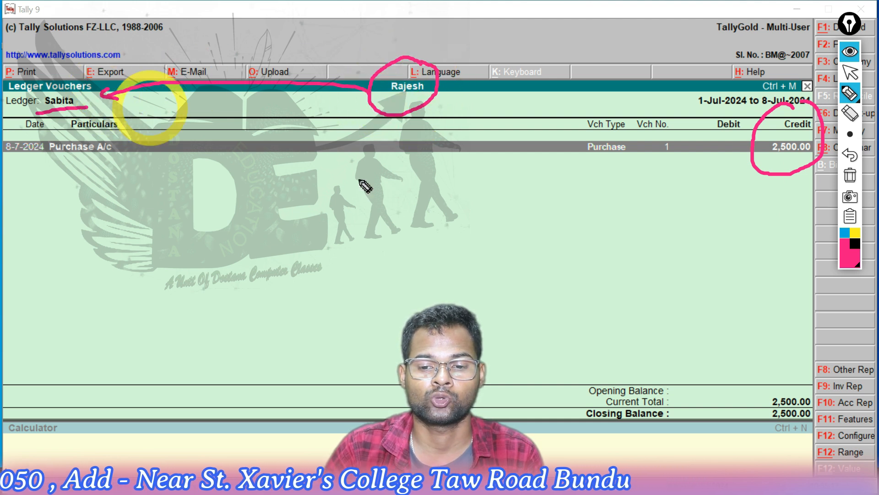
mouse_move(563, 199)
left_mouse_down()
mouse_move(448, 115)
mouse_move(437, 119)
mouse_move(465, 105)
left_mouse_up()
mouse_move(15, 134)
left_mouse_down()
mouse_move(26, 141)
mouse_move(50, 118)
left_mouse_up()
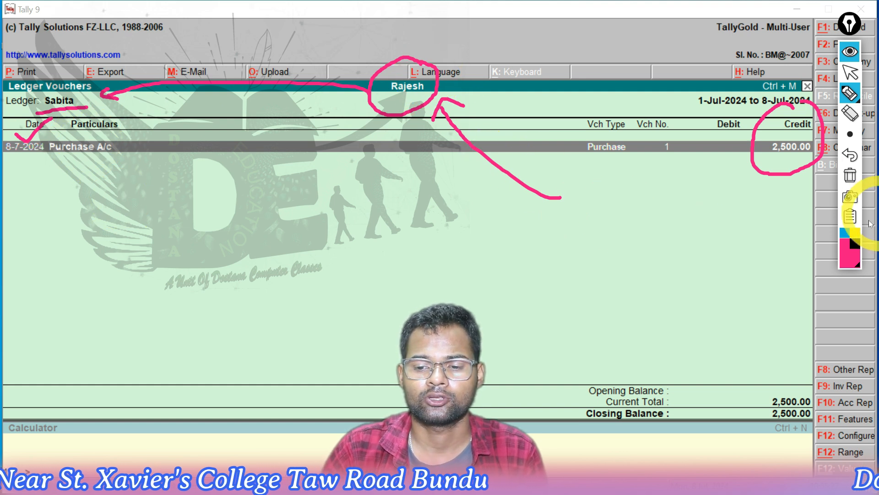
Switch the pen to blue, circle the company name, underline the ledger name and voucher date, and draw an arrow down from the credit amount
left_click(845, 233)
mouse_move(406, 71)
left_mouse_down()
mouse_move(364, 108)
mouse_move(421, 43)
mouse_move(392, 58)
left_mouse_up()
left_click(36, 113)
left_click_drag(66, 114, 90, 113)
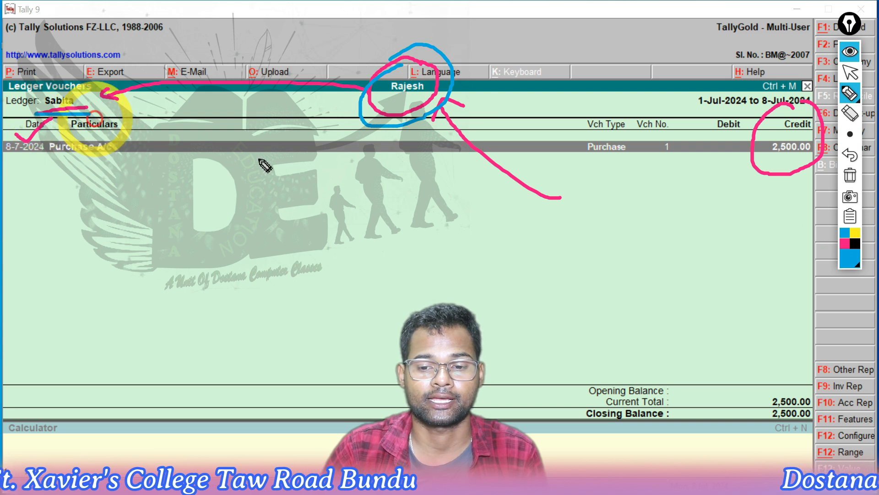
mouse_move(797, 160)
left_mouse_down()
mouse_move(768, 335)
mouse_move(773, 327)
left_mouse_up()
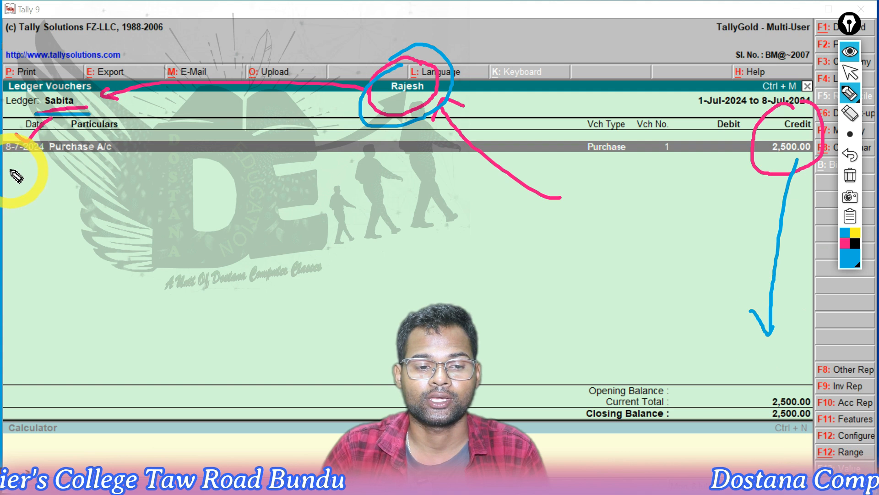
left_click_drag(7, 162, 51, 163)
left_click(591, 178)
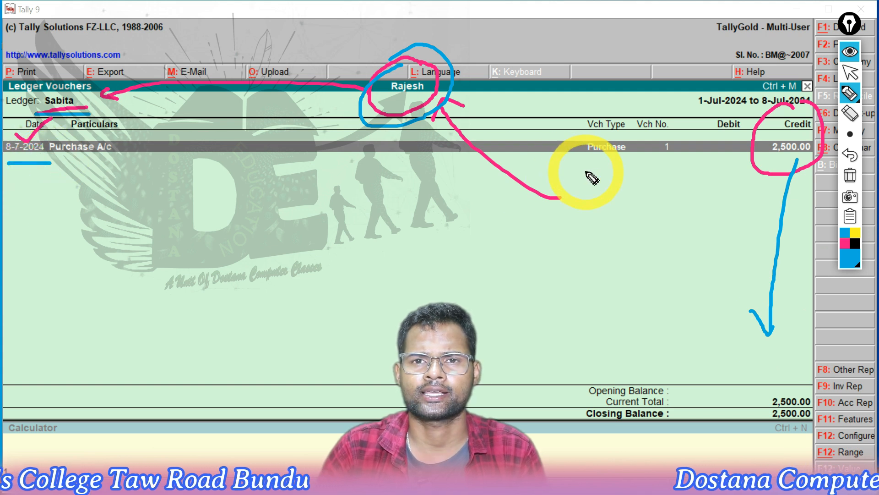
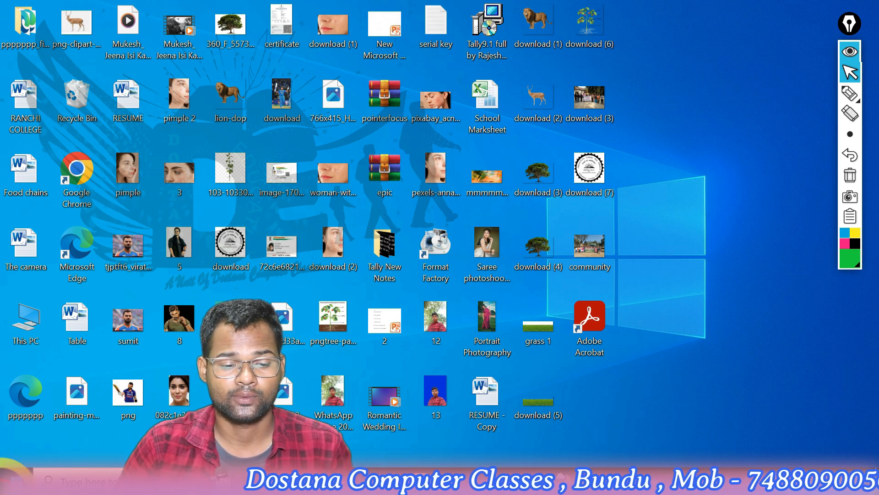
Launch Tally 9 from the desktop
left_click(14, 481)
type("tall")
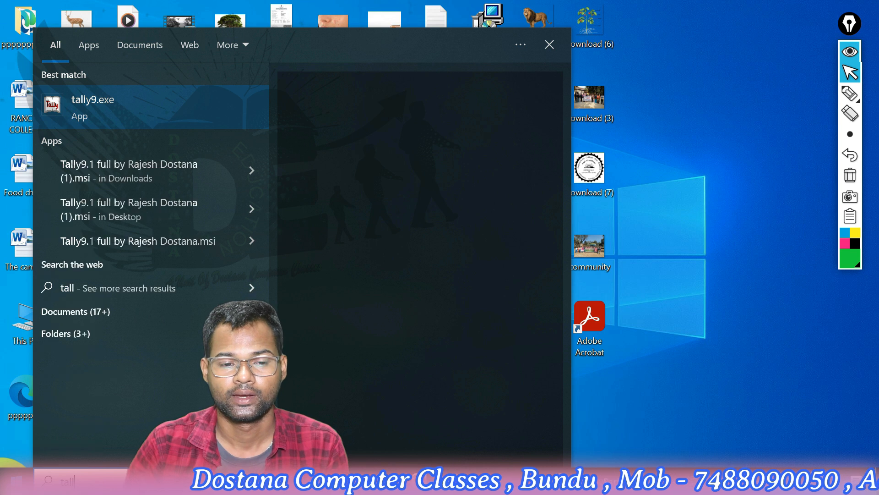
key("Return")
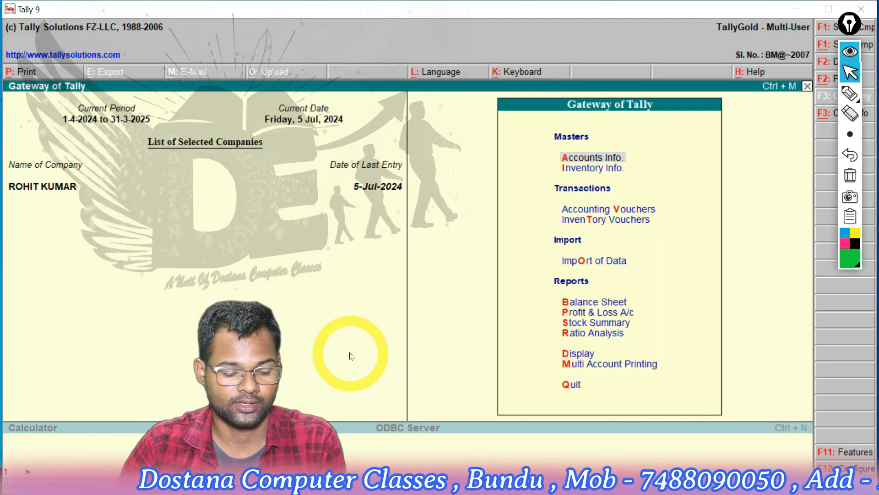
Load the existing company numbered 10008 from the list of companies
key("alt+F3")
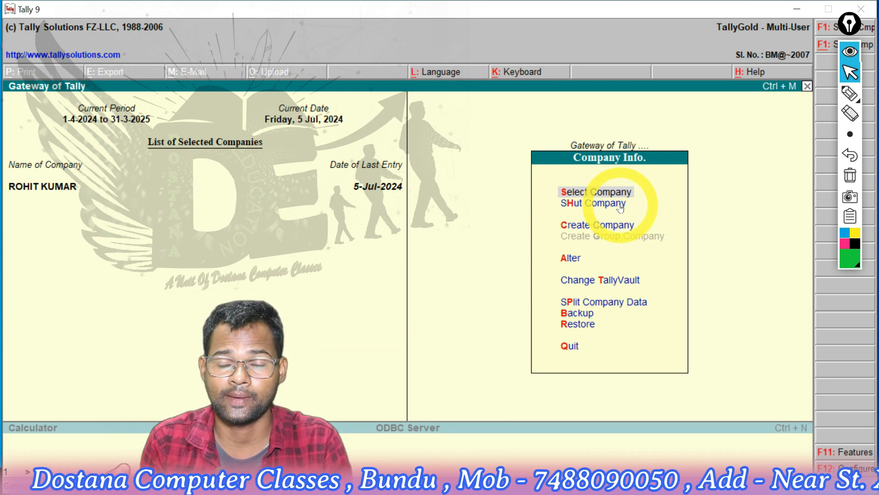
key("Return")
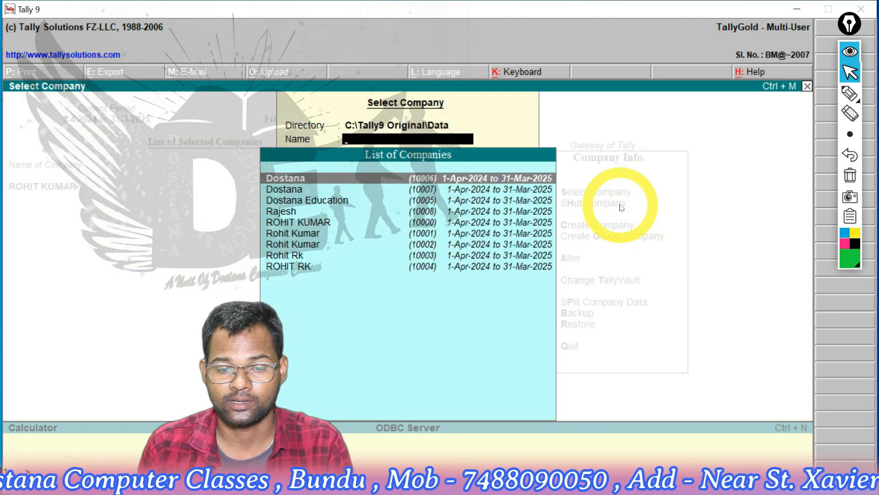
key("Down")
key("Down")
key("Down")
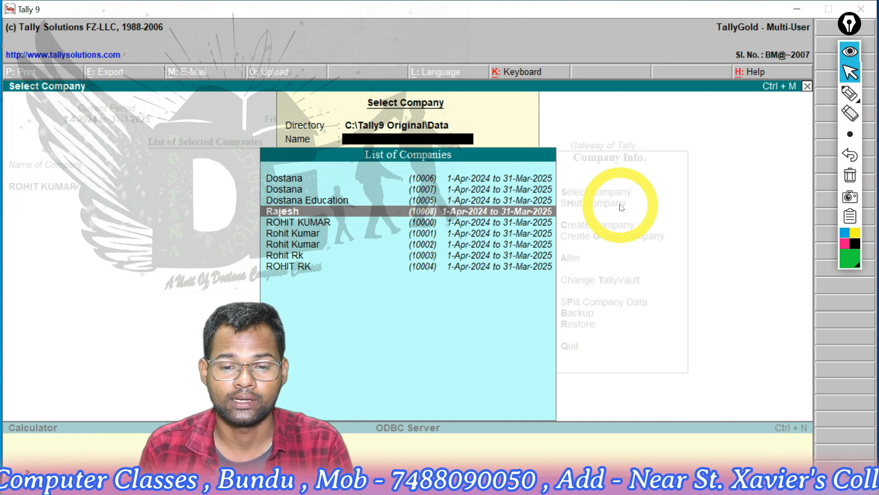
key("Return")
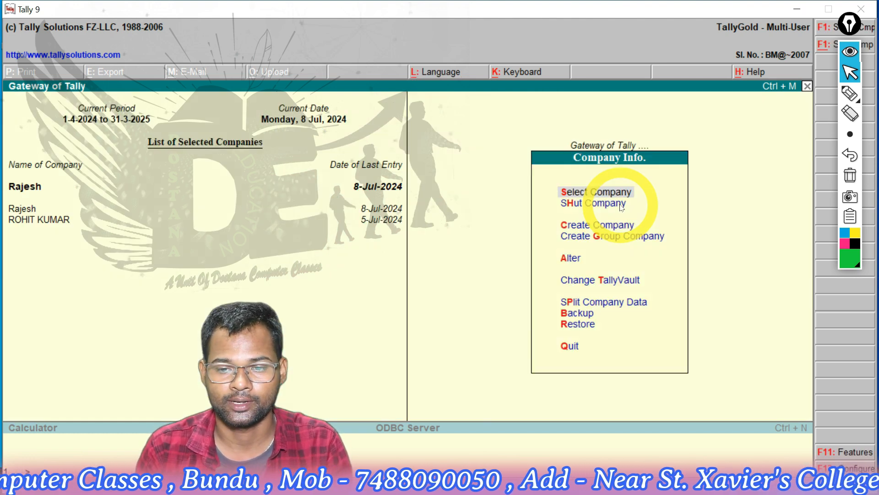
Display the Stock Summary report for the loaded company and close it
key("Down")
key("Down")
key("Down")
key("Down")
key("Down")
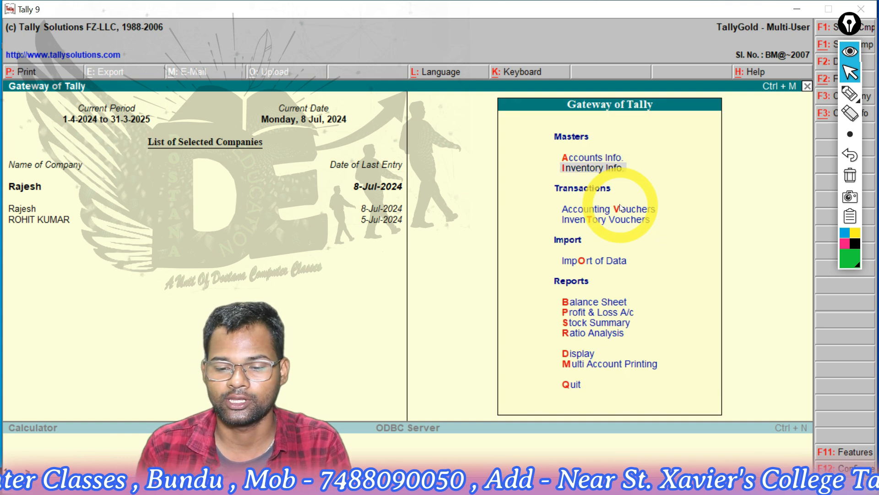
key("Down")
key("Return")
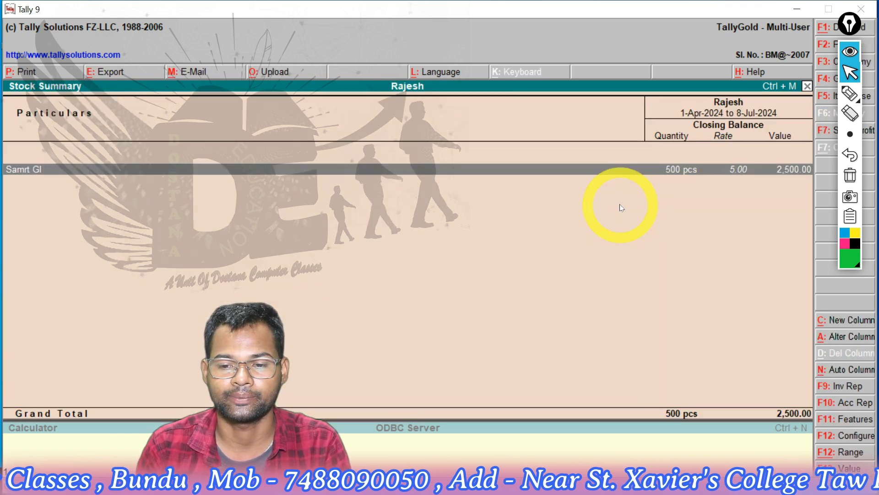
key("Escape")
Display the supplier's ledger vouchers from the account books
key("Down")
key("Down")
key("Return")
key("Down")
key("Down")
key("Return")
key("Down")
key("Return")
key("Down")
key("Down")
key("Down")
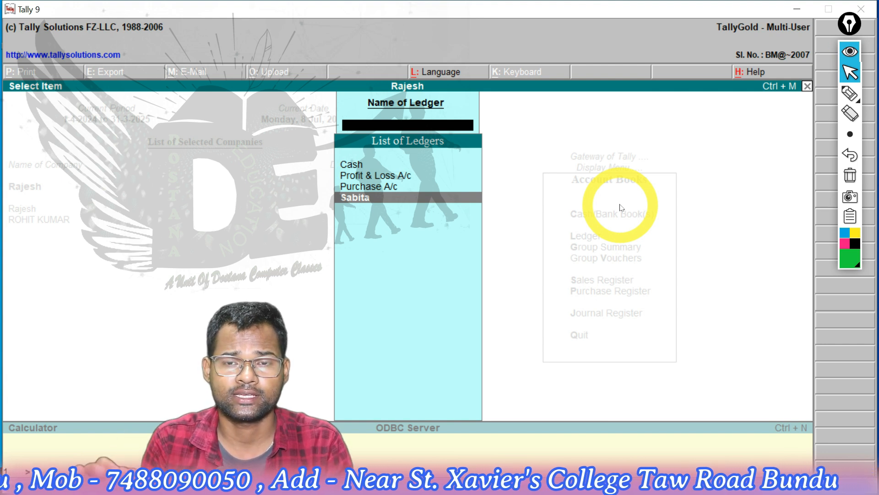
key("Return")
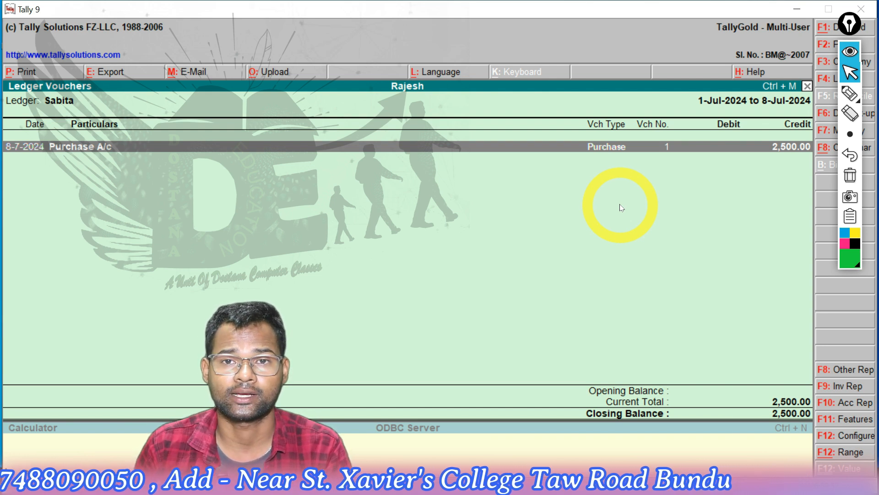
Inspect the purchase voucher behind the supplier's ledger entry, quit it without changes and return to the Gateway of Tally
key("Return")
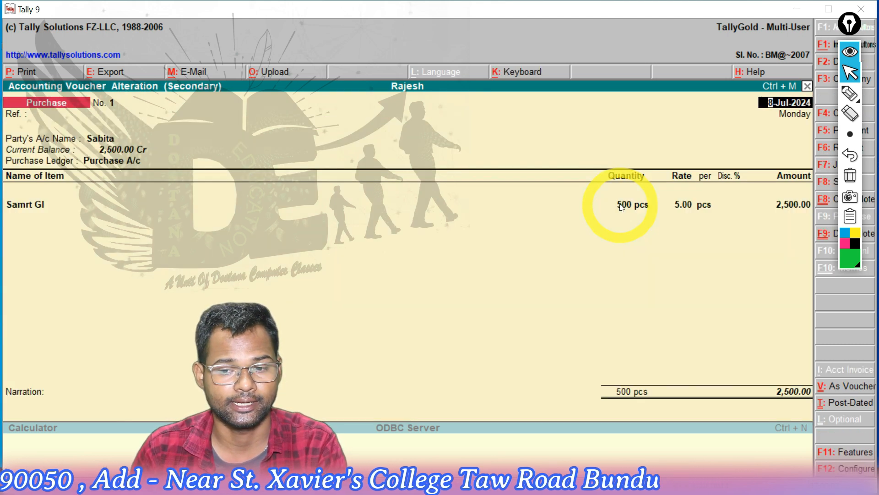
key("Escape")
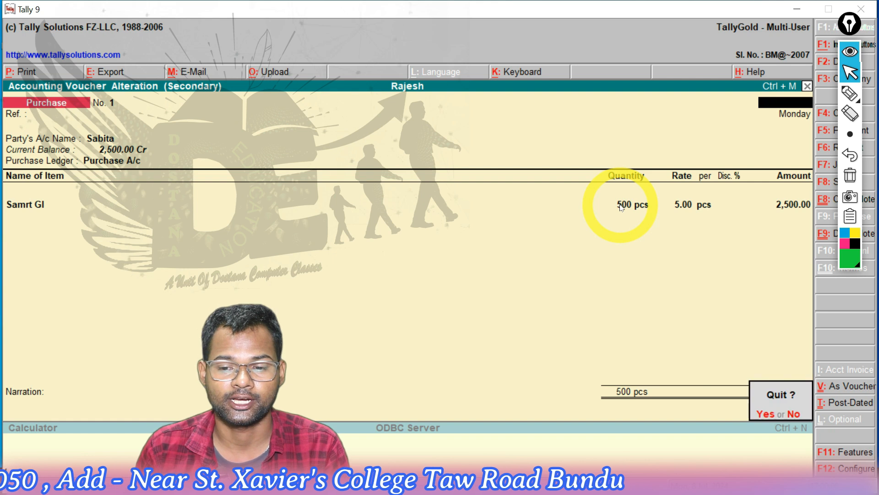
key("Return")
key("Escape")
key("Escape")
key("Escape")
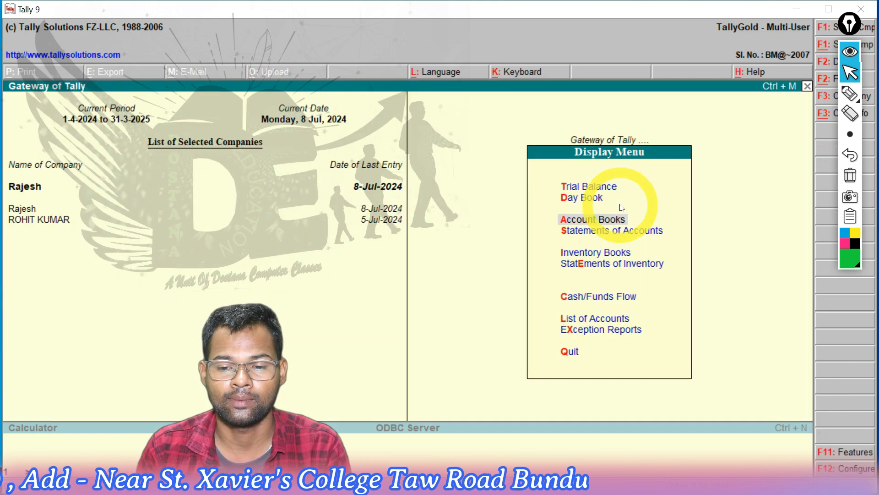
key("Escape")
Begin an accounting voucher, collapse the annotation toolbar, set the voucher date to 9-Jul-2024 and switch the voucher type to Payment
key("Up")
key("Up")
key("Up")
key("Up")
key("Up")
key("Up")
key("Up")
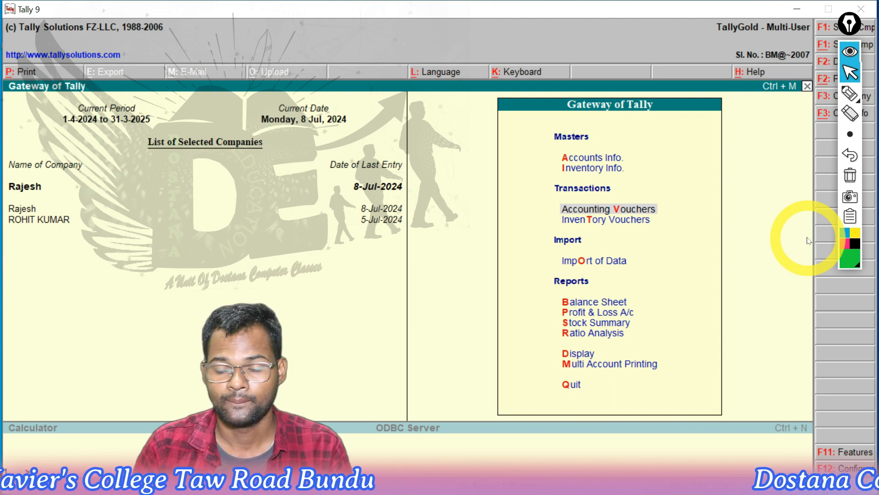
key("Return")
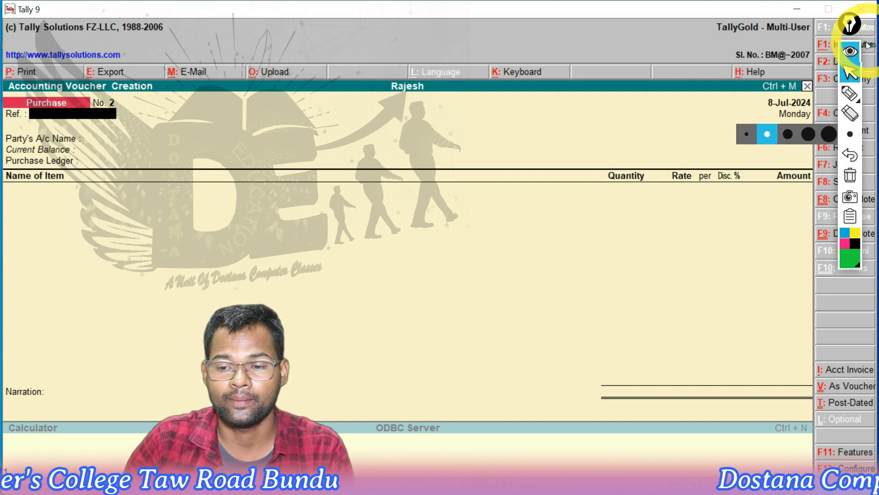
left_click(852, 52)
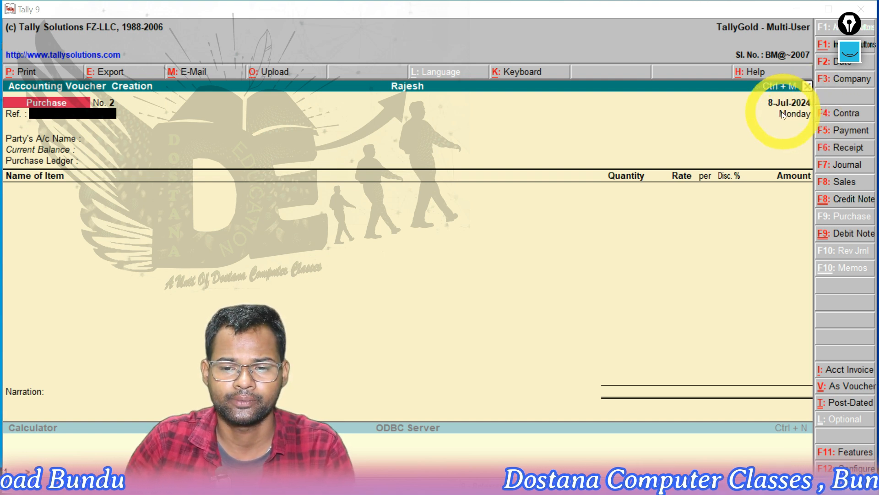
key("F2")
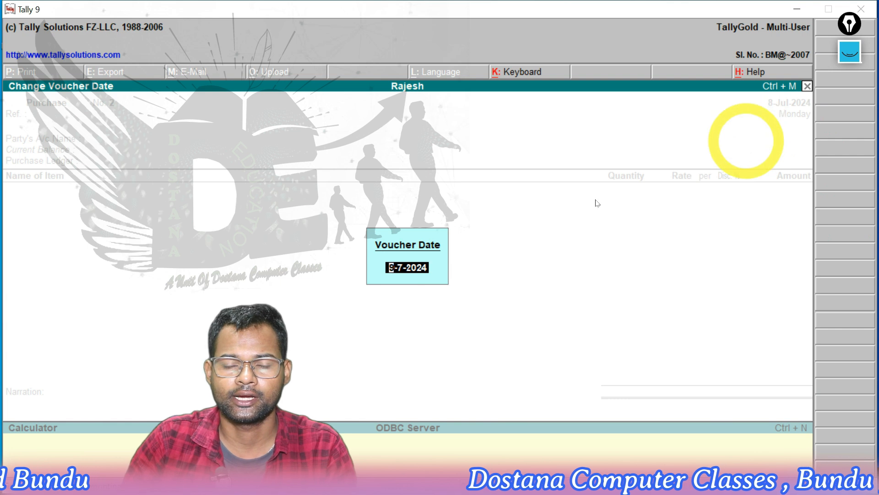
key("Return")
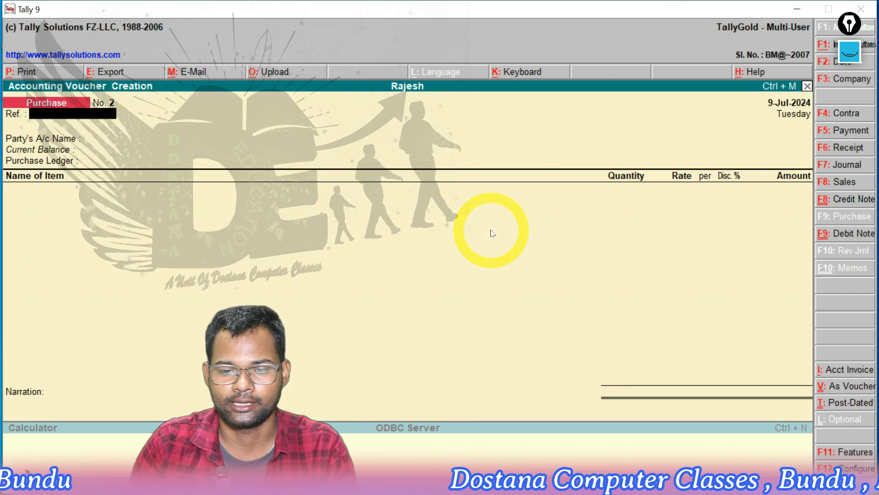
left_click(840, 134)
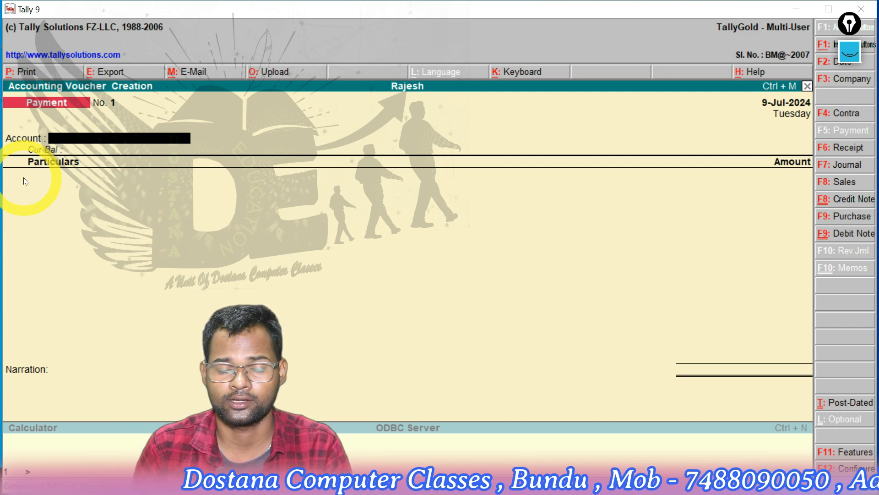
Record a 2,000 payment from Cash to the supplier's ledger, accept the voucher and return to the Gateway of Tally
key("Return")
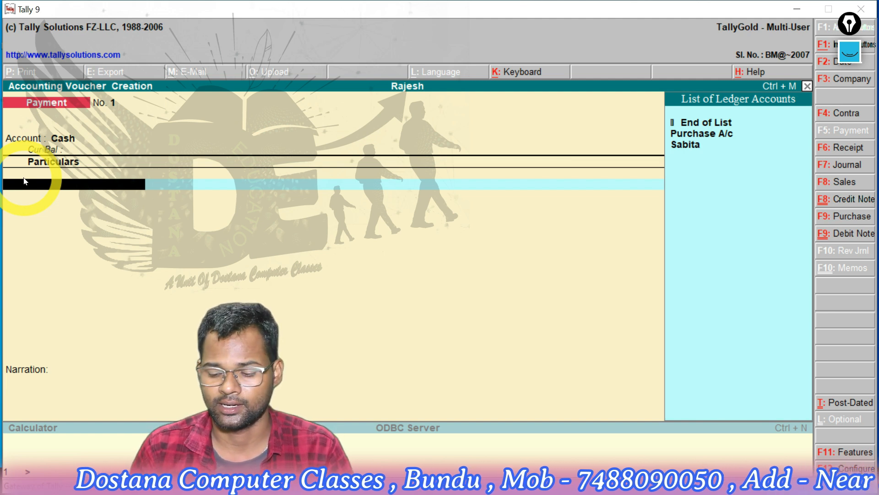
key("Down")
key("Down")
key("Return")
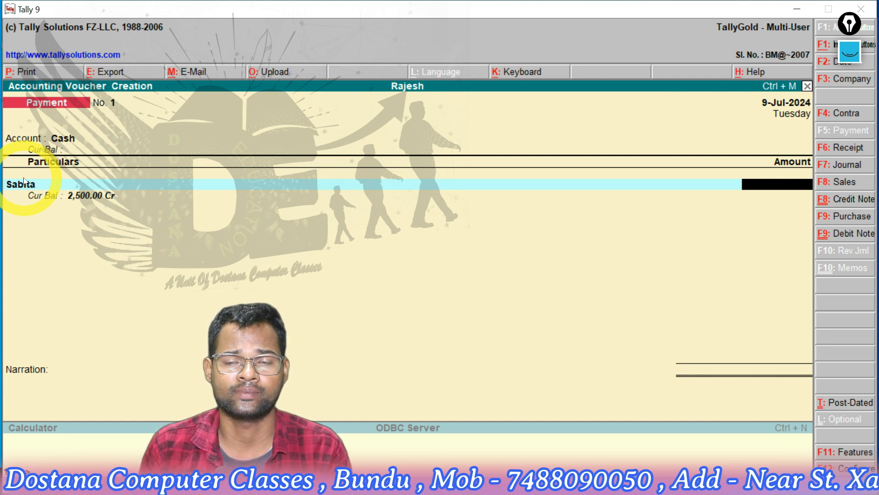
type("200")
key("Return")
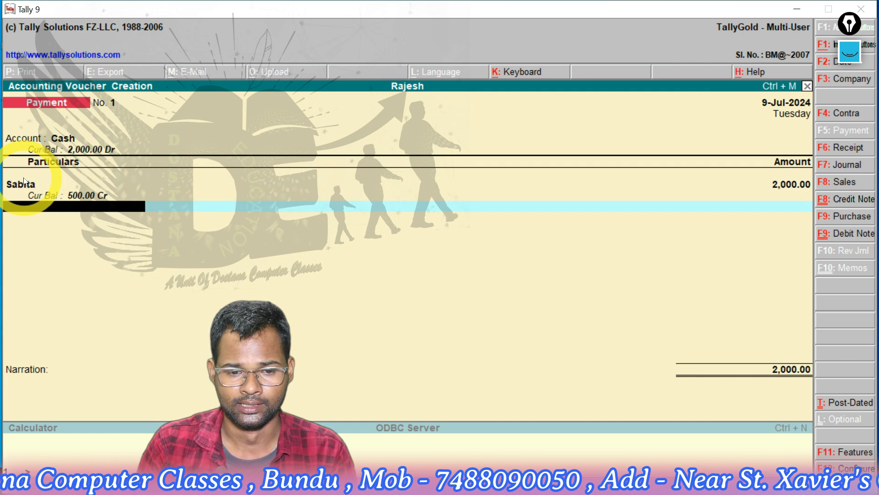
key("Return")
key("Return")
key("Return")
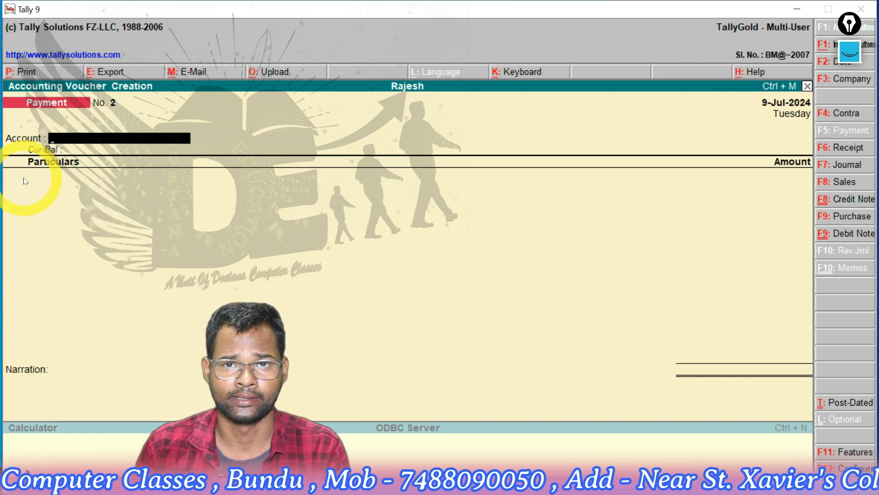
key("Escape")
key("Return")
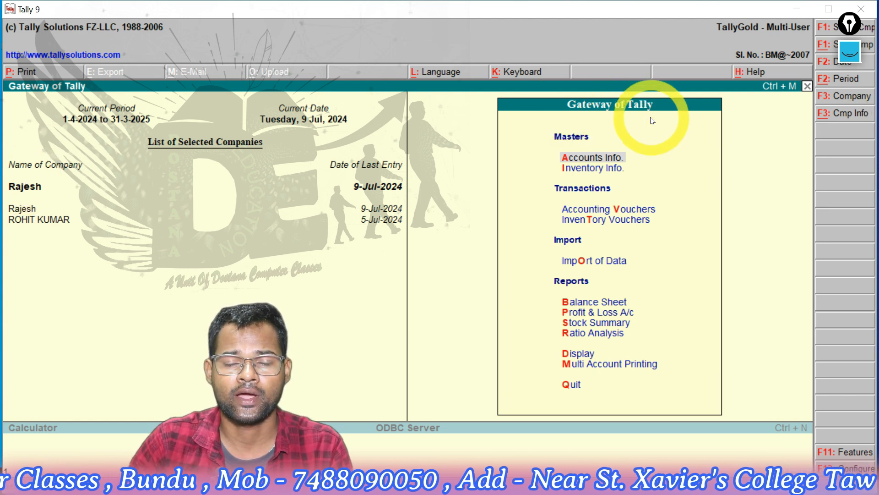
Display the supplier's ledger vouchers again to check the payment against the purchase
key("Down")
key("Down")
key("Down")
key("Down")
key("Down")
key("Down")
key("Down")
key("Down")
key("Down")
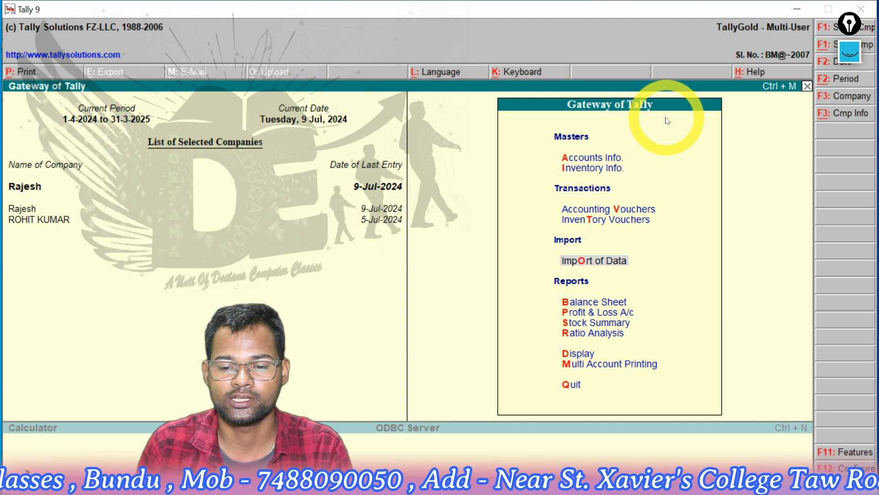
key("Return")
key("Down")
key("Down")
key("Return")
key("Return")
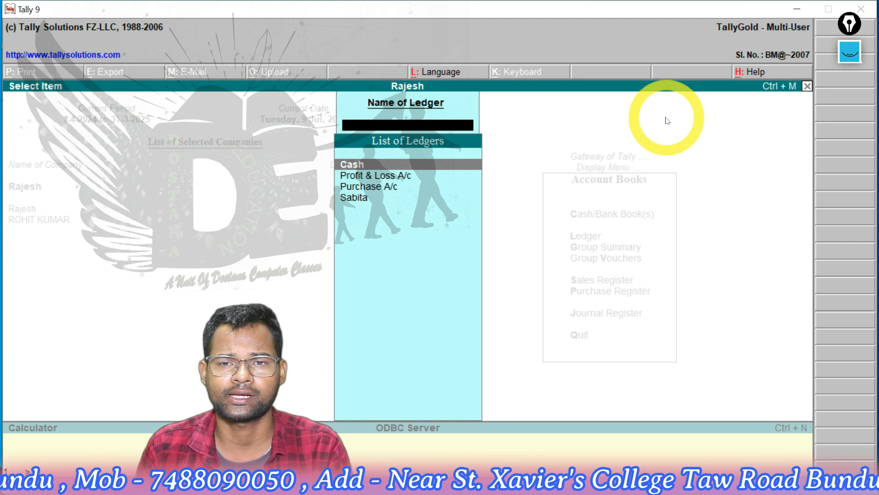
key("Down")
key("Down")
key("Down")
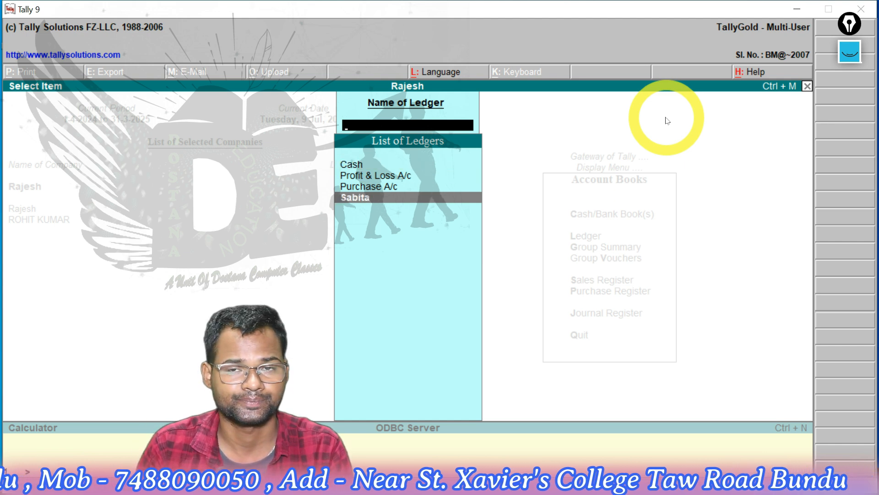
key("Return")
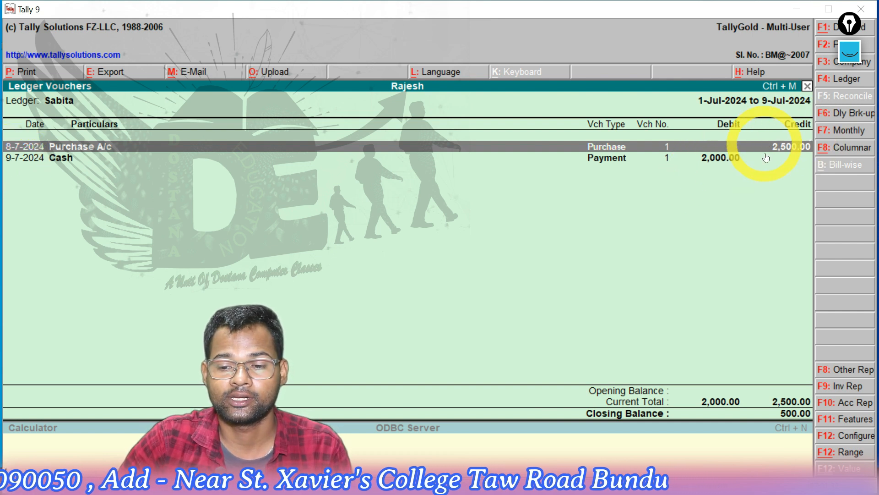
Circle the credit amount with the green pen, then in pink circle the debit amount and company name and underline the ledger name
left_click(849, 53)
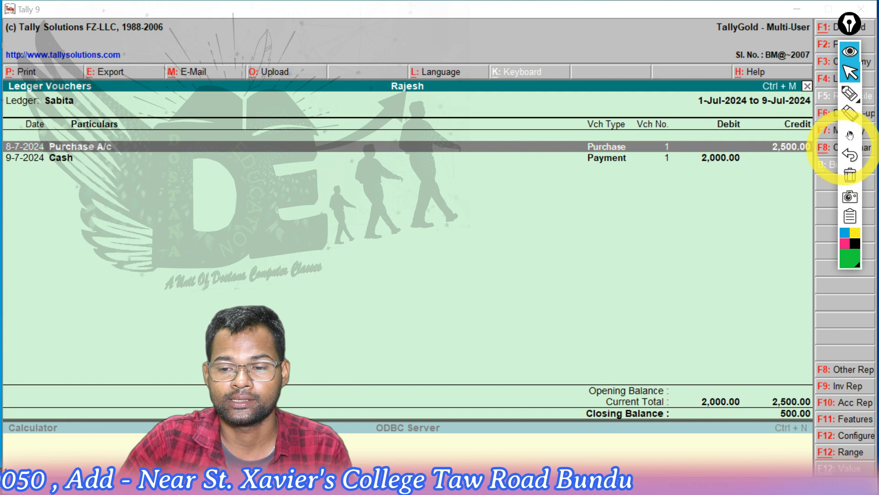
left_click(850, 94)
mouse_move(796, 121)
left_mouse_down()
mouse_move(775, 141)
mouse_move(785, 167)
mouse_move(826, 121)
mouse_move(796, 123)
left_mouse_up()
left_click(845, 242)
mouse_move(735, 109)
left_mouse_down()
mouse_move(691, 167)
mouse_move(735, 181)
mouse_move(746, 108)
left_mouse_up()
mouse_move(439, 58)
left_mouse_down()
mouse_move(376, 73)
mouse_move(426, 110)
mouse_move(403, 56)
left_mouse_up()
left_click_drag(40, 109, 86, 110)
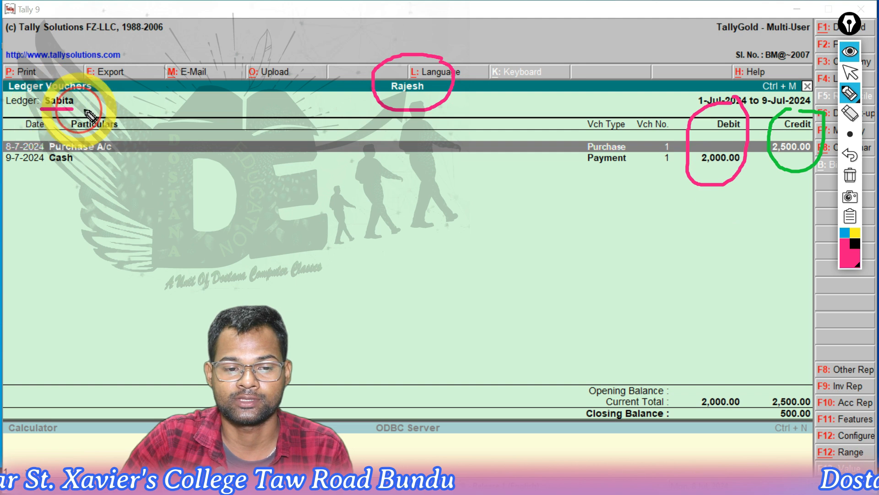
Draw pink arrows linking the debit and credit amounts to the totals and closing balance, then erase all annotations and restore the pointer
mouse_move(714, 195)
left_mouse_down()
mouse_move(712, 296)
mouse_move(699, 367)
mouse_move(690, 364)
mouse_move(704, 359)
left_mouse_up()
mouse_move(782, 169)
left_mouse_down()
mouse_move(774, 386)
mouse_move(780, 378)
left_mouse_up()
mouse_move(642, 419)
left_mouse_down()
mouse_move(755, 445)
mouse_move(793, 432)
left_mouse_up()
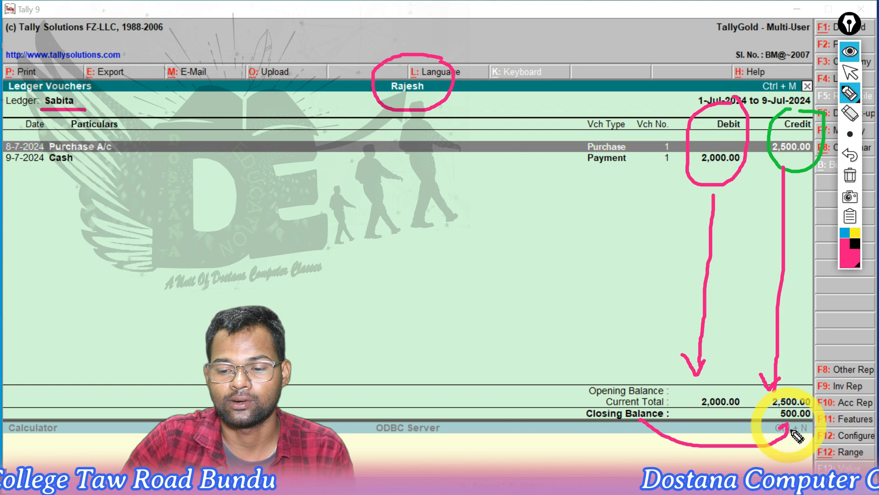
mouse_move(807, 388)
left_mouse_down()
mouse_move(827, 234)
mouse_move(820, 185)
mouse_move(827, 192)
left_mouse_up()
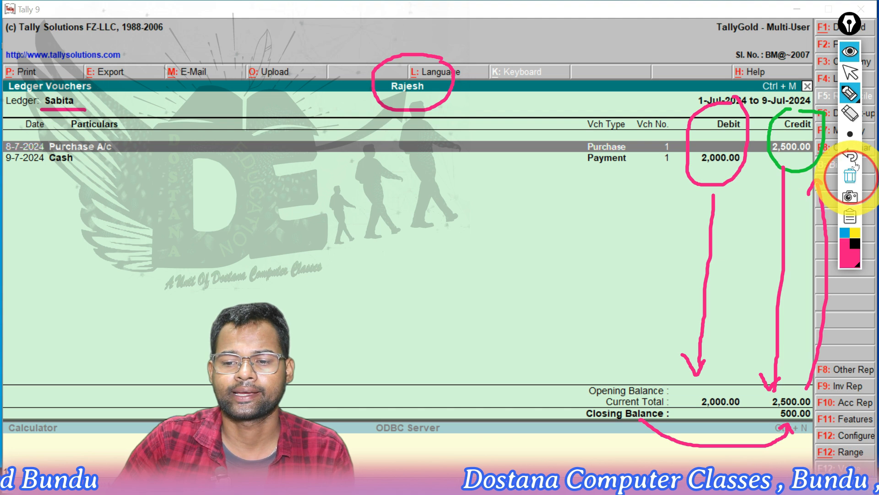
left_click(850, 176)
left_click(850, 73)
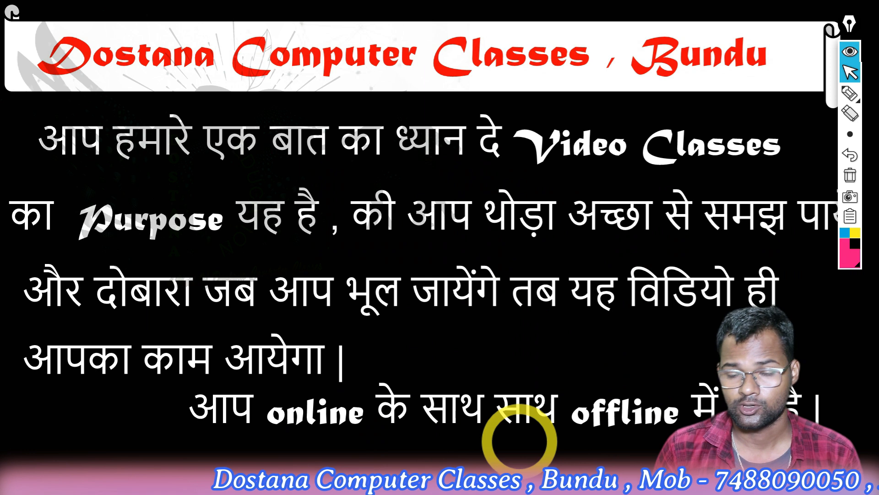
key("Right")
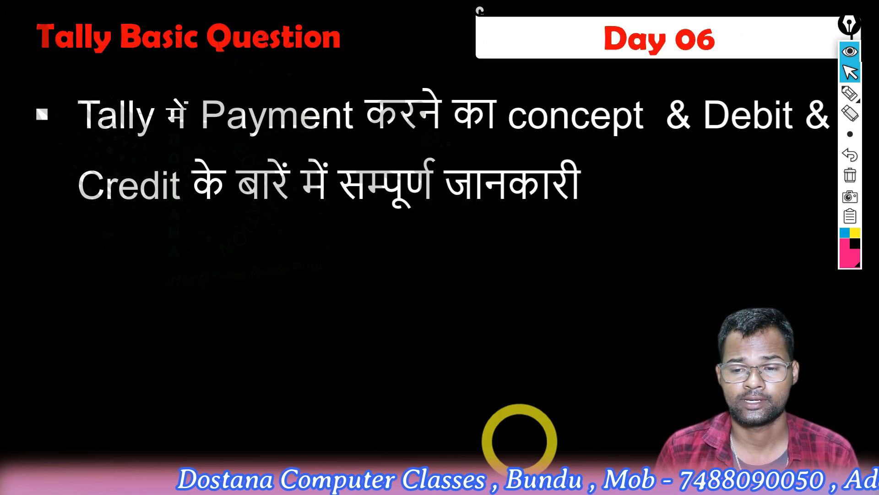
key("Right")
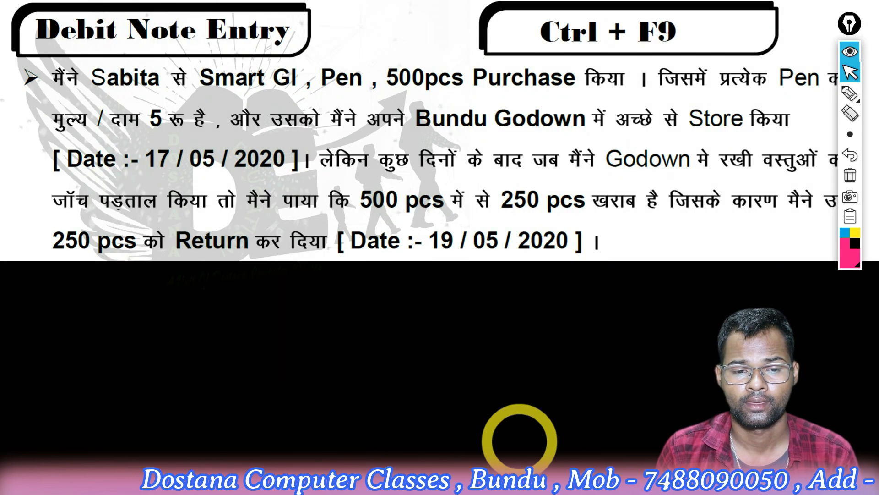
key("Left")
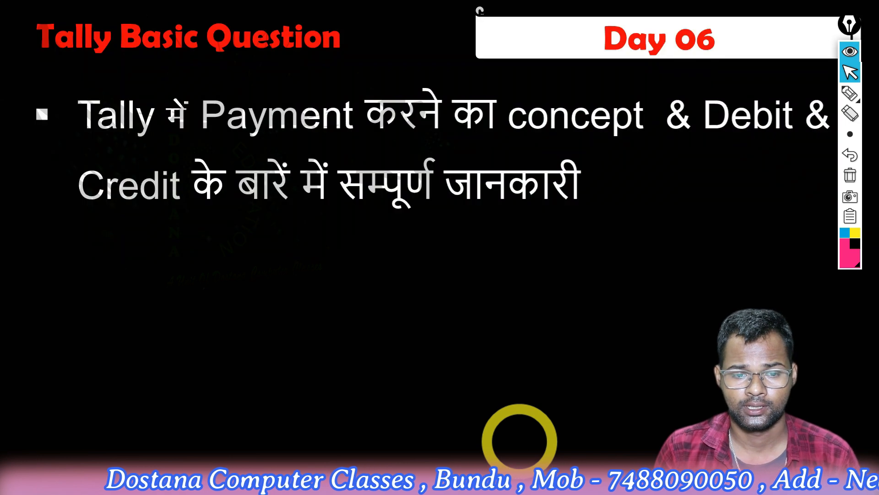
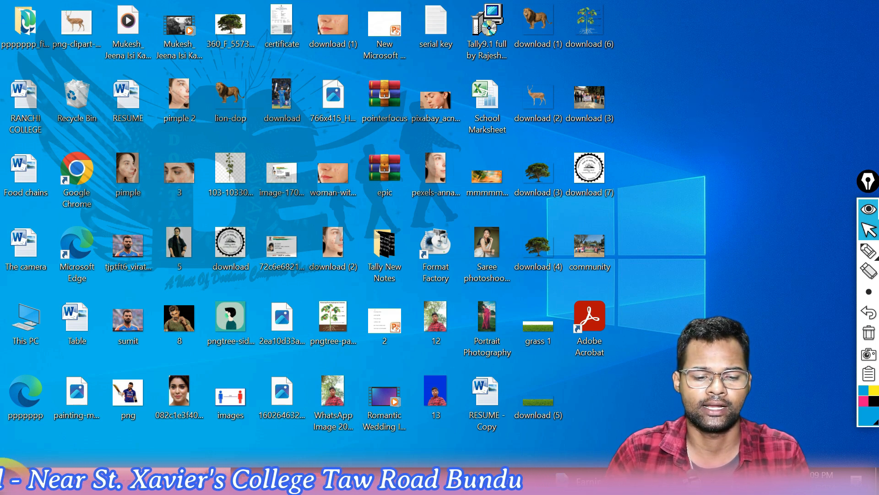
Search the computer for Tally 9 and launch it
left_click(9, 485)
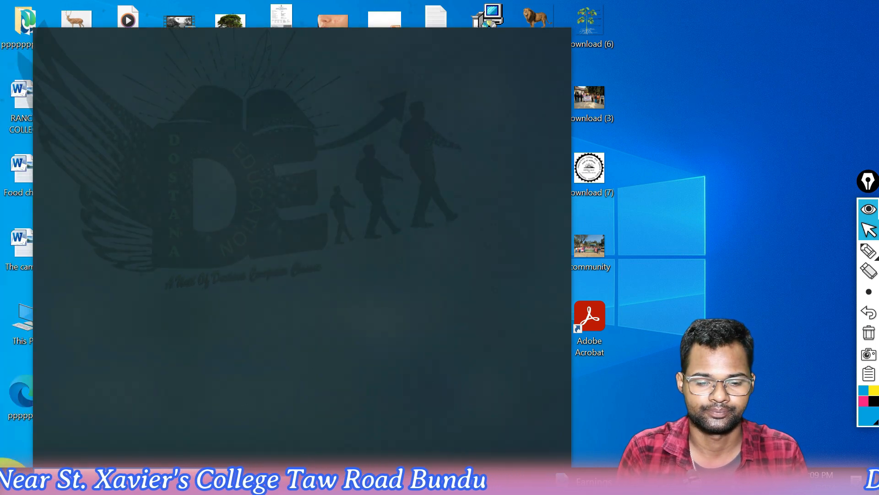
type("tak")
key("BackSpace")
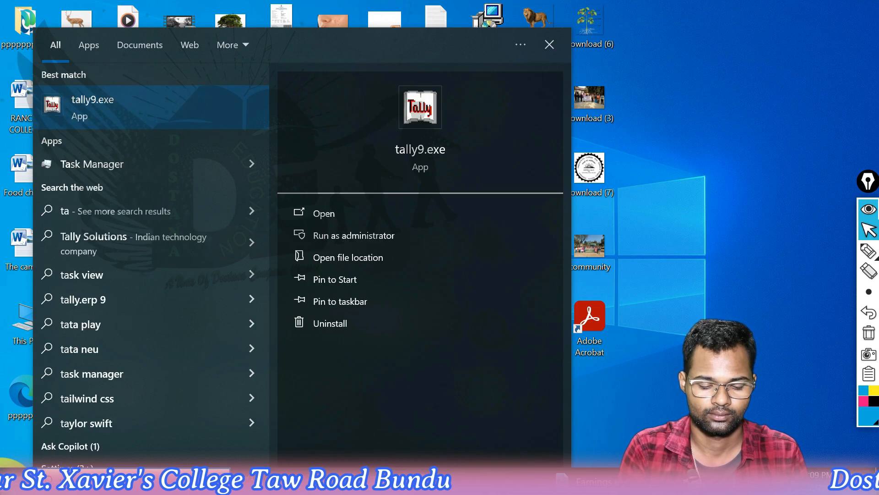
type("lly")
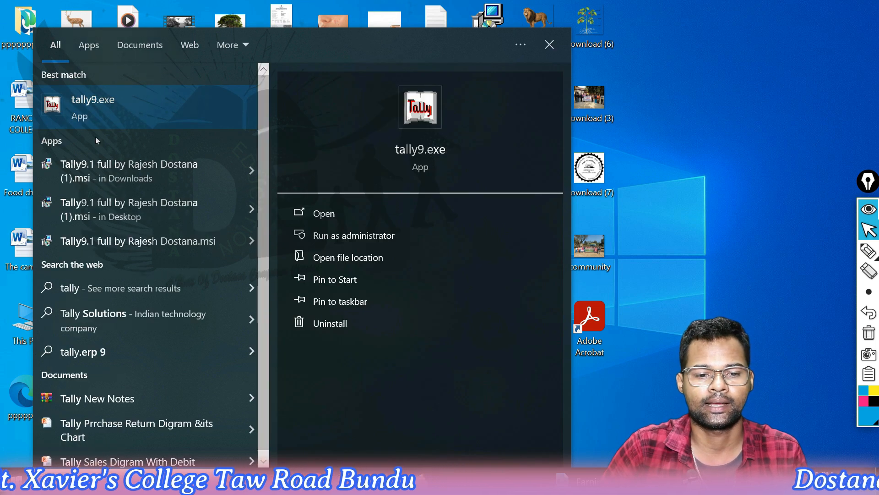
key("Return")
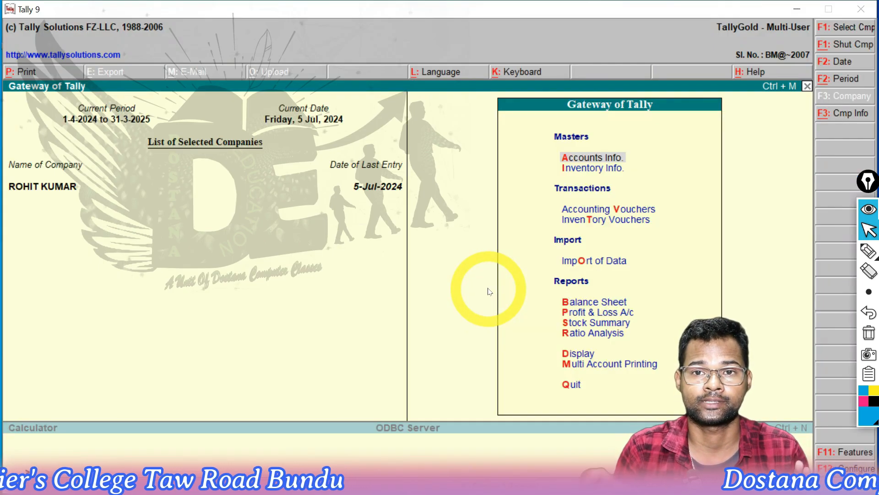
Load the company numbered 10008 from the company list and return to the Gateway of Tally
key("alt+F3")
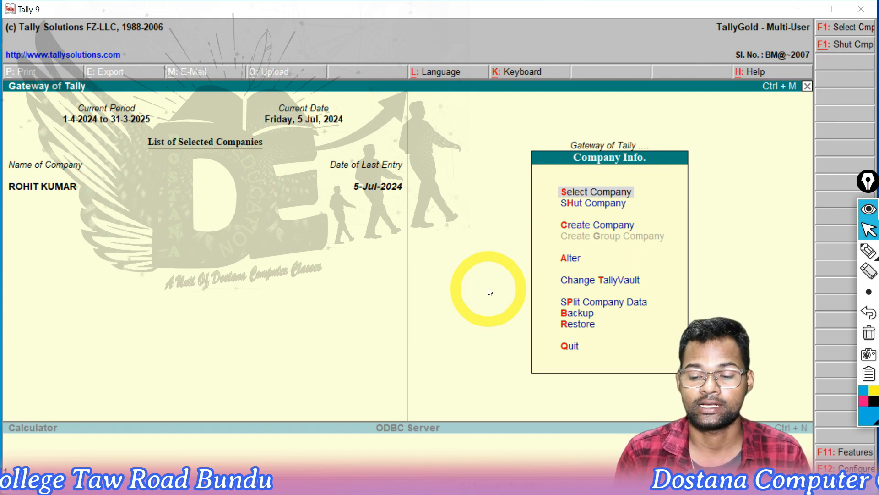
key("Return")
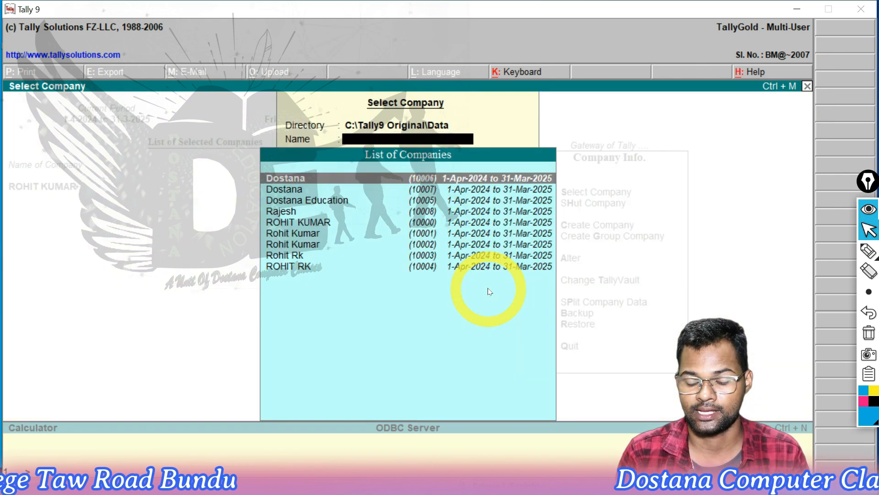
key("Down")
key("Down")
key("Down")
key("Return")
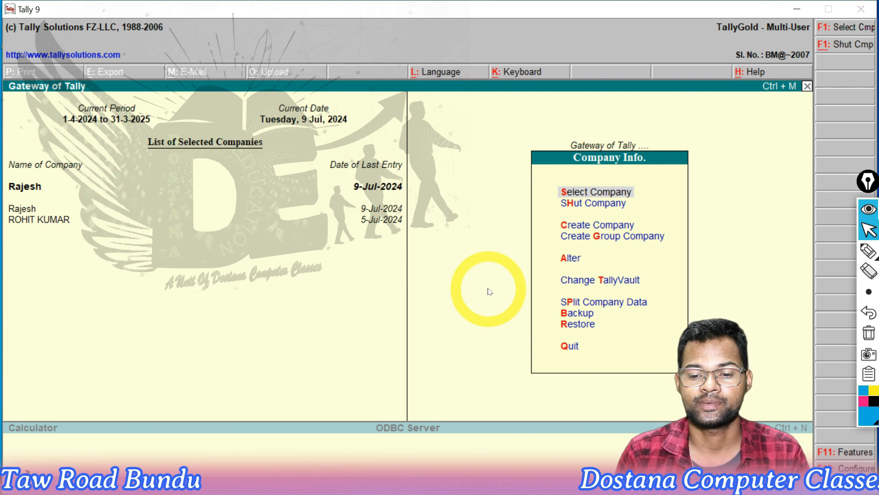
key("Escape")
Display the company's stock summary to check the item's quantity and value, and leave the report
key("Down")
key("Down")
key("Down")
key("Down")
key("Down")
key("Down")
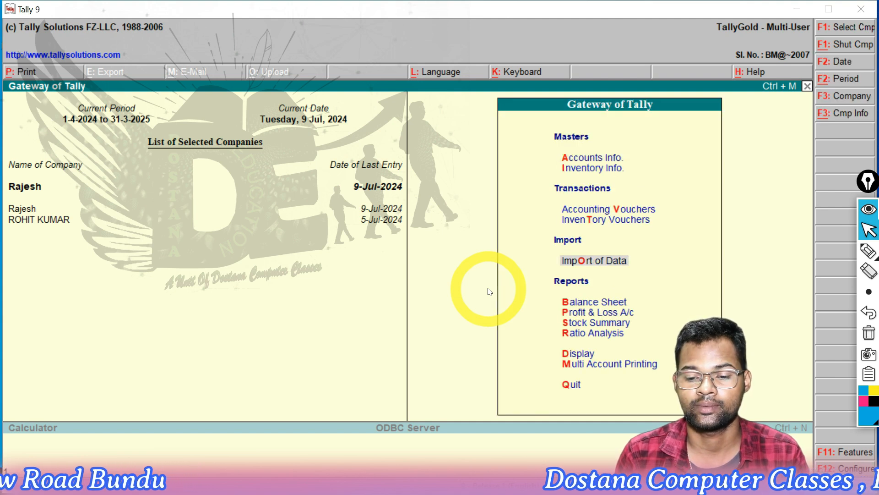
key("Down")
key("Return")
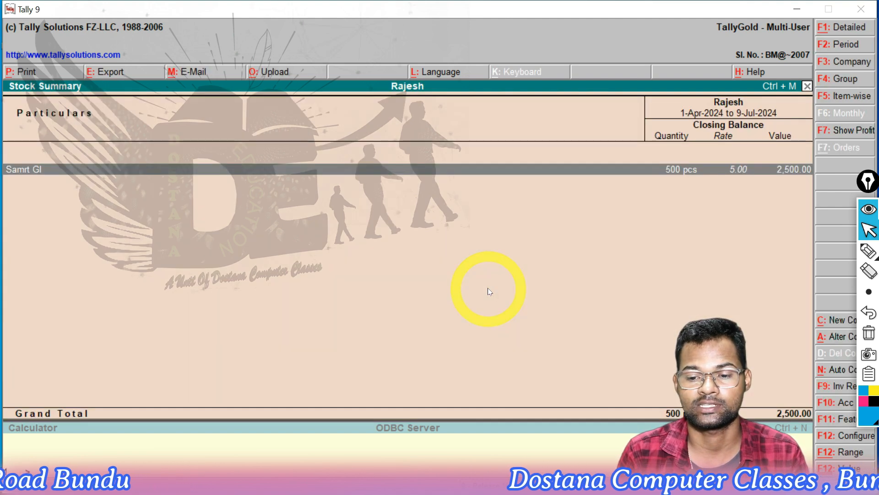
key("Escape")
Display the supplier's ledger vouchers from the account books
key("Down")
key("Down")
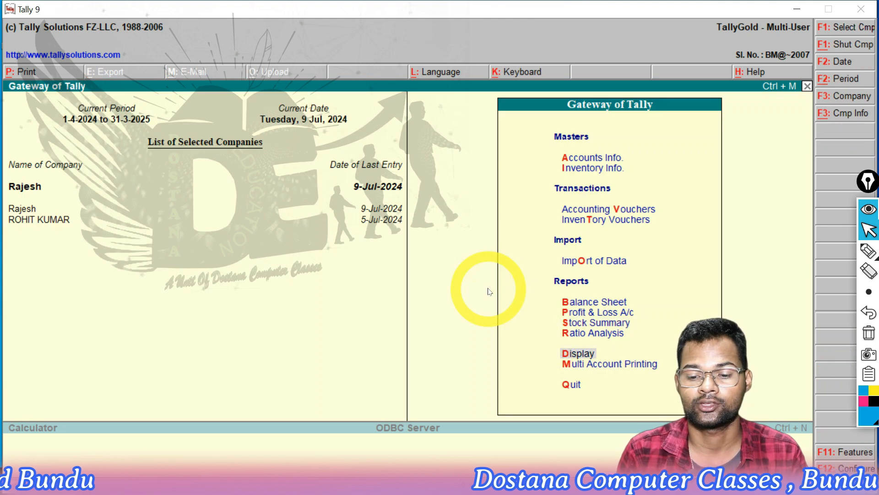
key("Return")
key("Down")
key("Down")
key("Return")
key("Down")
key("Return")
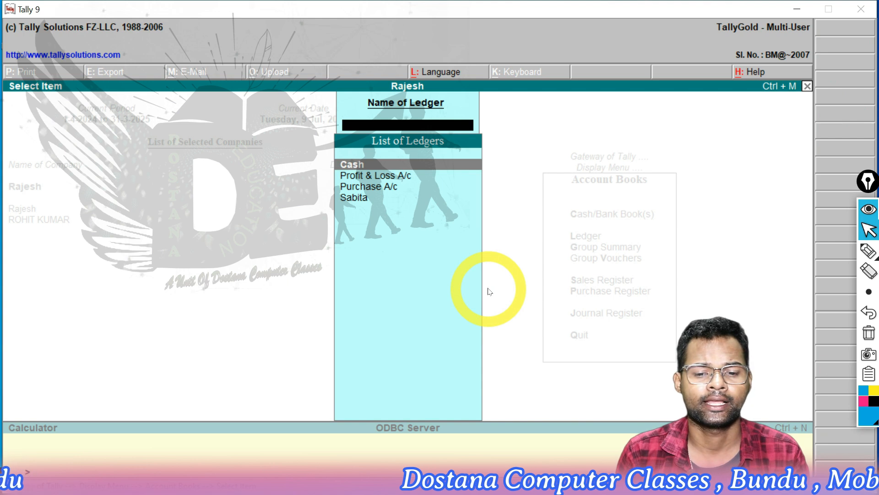
key("Down")
key("Down")
key("Down")
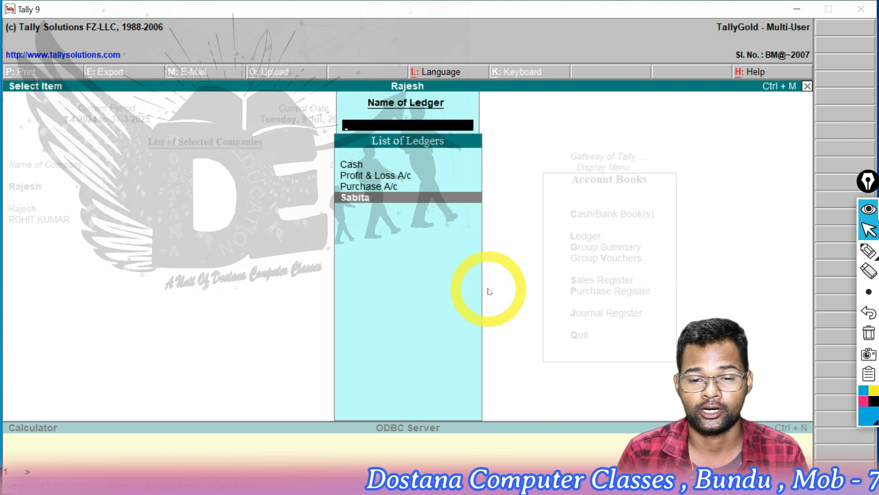
key("Return")
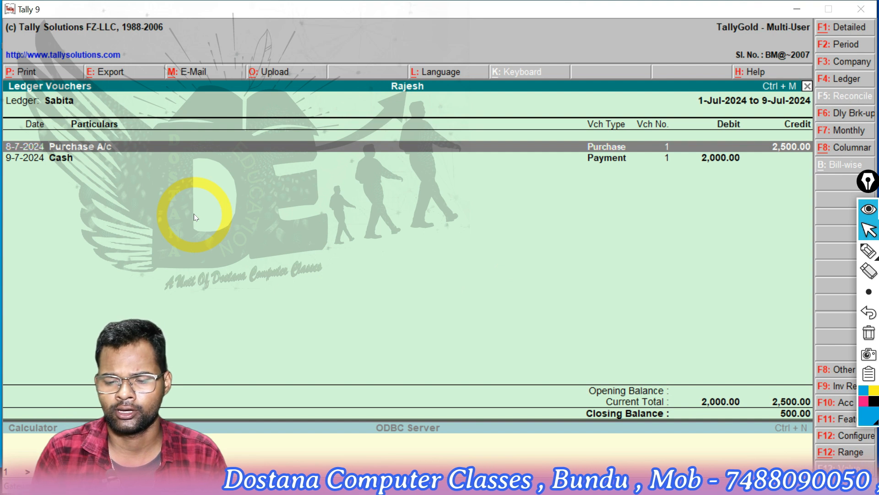
Inspect the Purchase A/c voucher dated 8-7-2024 from the supplier's ledger, and return to the Gateway without changes
key("Return")
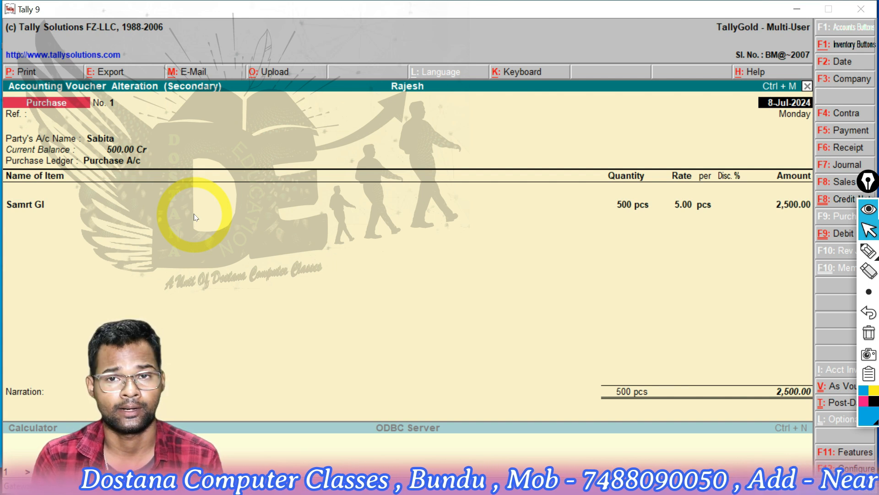
key("Escape")
key("Escape")
key("Escape")
key("Escape")
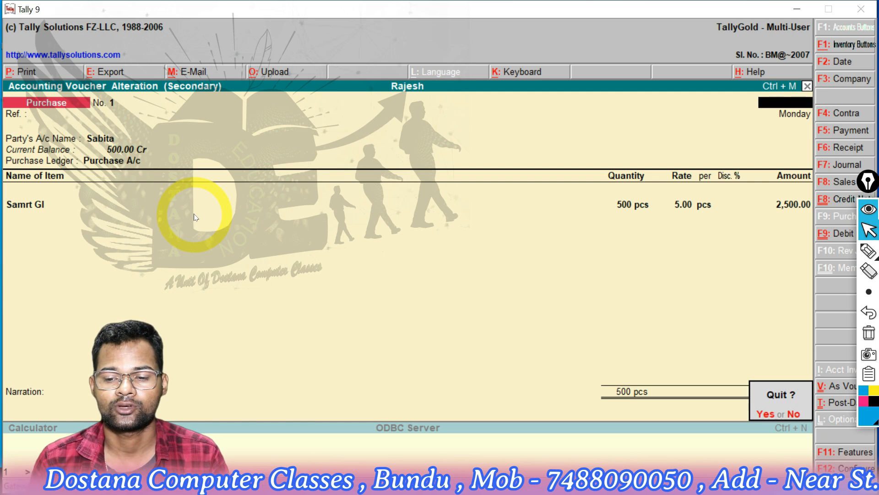
key("Escape")
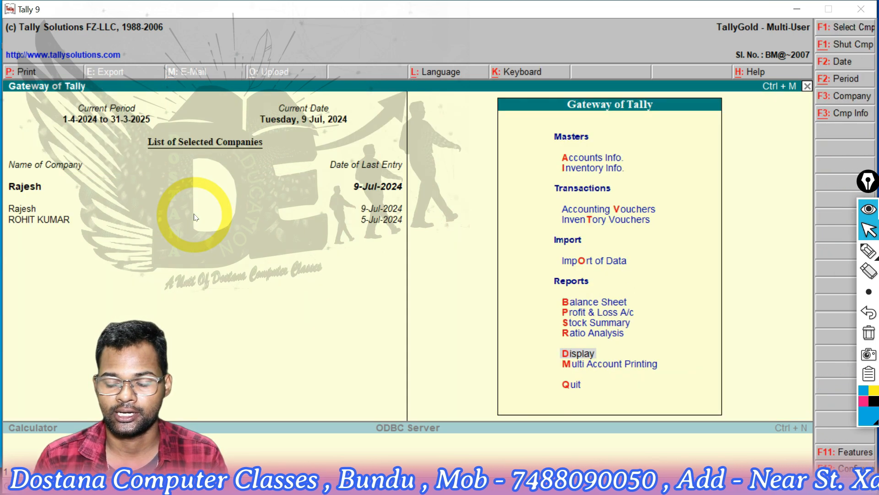
Start a new accounting voucher of type Debit Note, moving the annotation toolbar clear of the voucher types
key("Up")
key("Up")
key("Up")
key("Up")
key("Up")
key("Up")
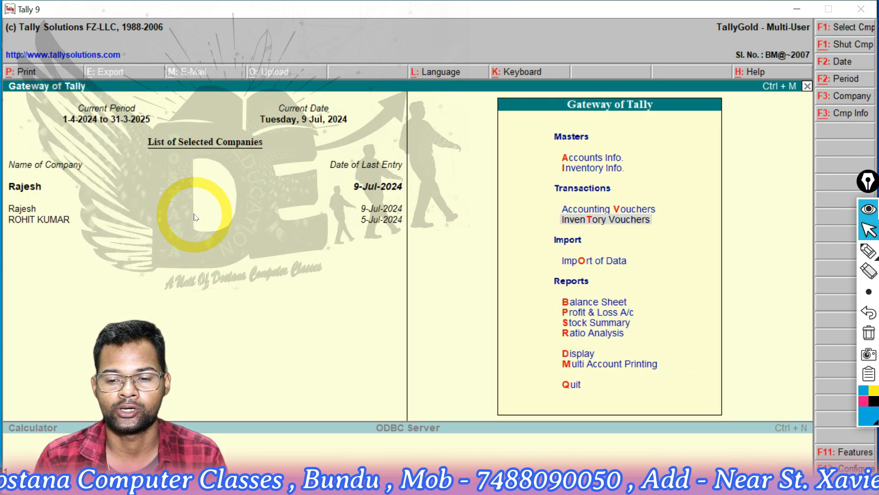
key("Return")
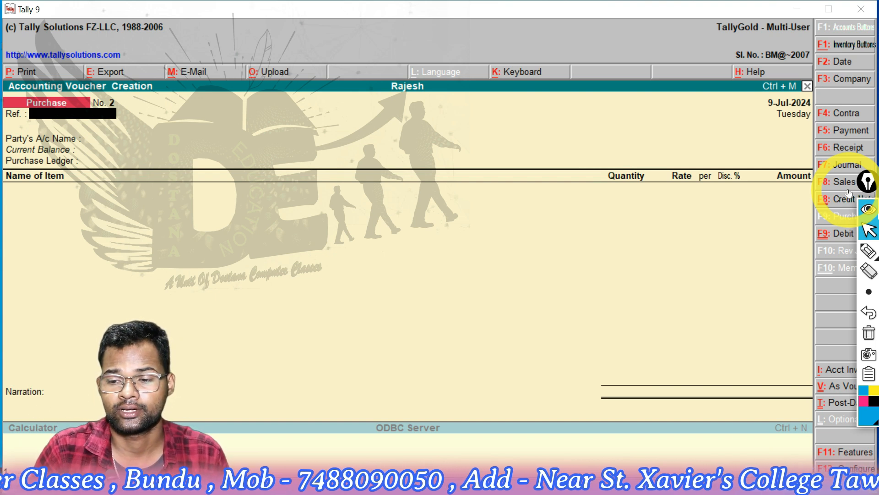
left_click_drag(865, 181, 844, 92)
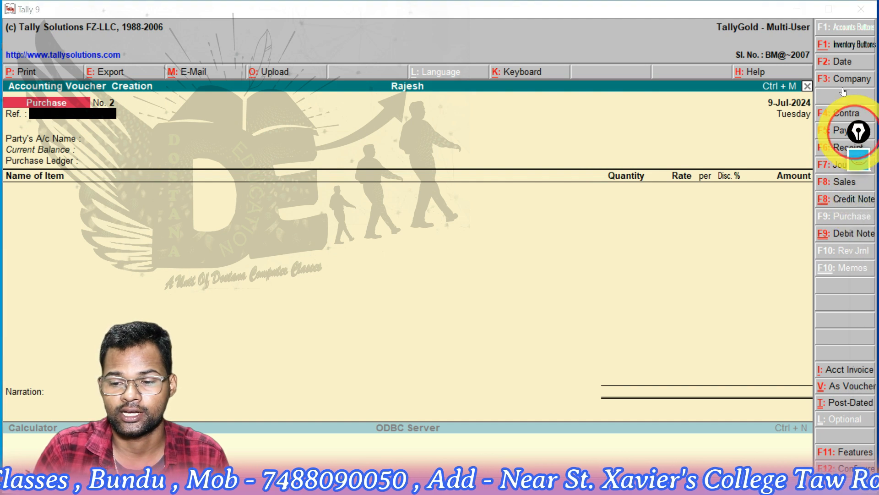
left_click(830, 236)
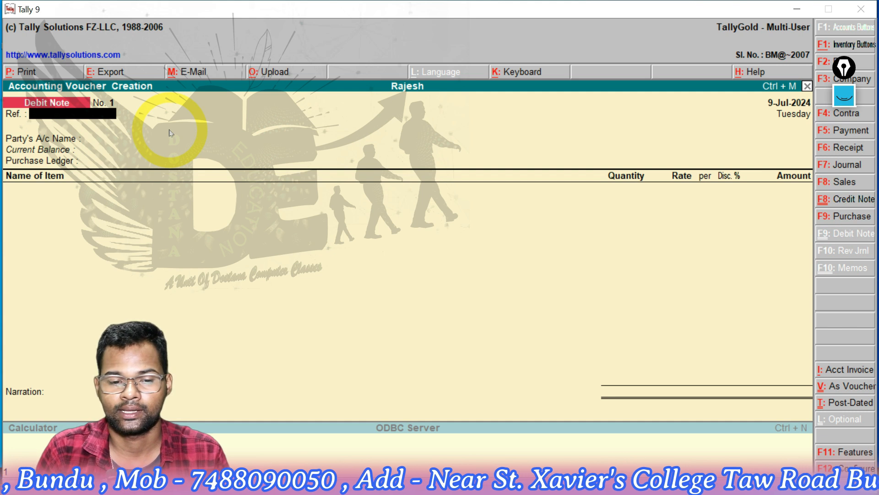
Set the debit note's voucher date to 10-7-2024
key("Return")
key("BackSpace")
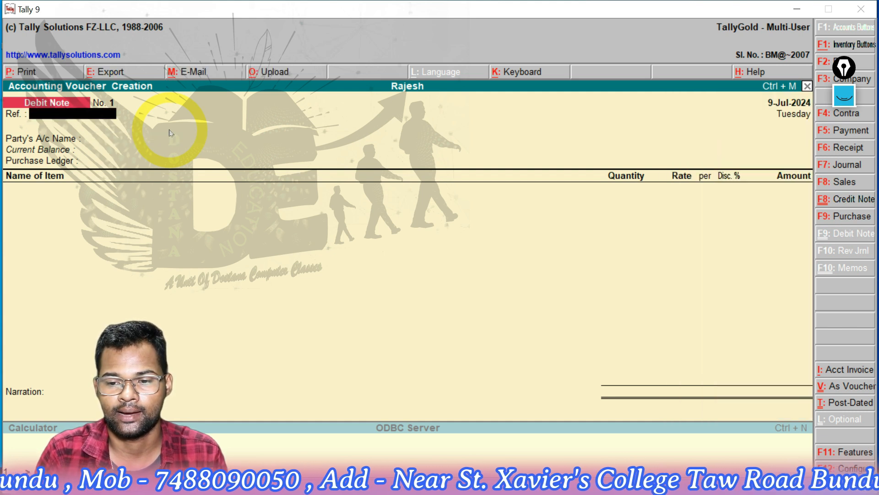
key("F2")
type("10-7-2024")
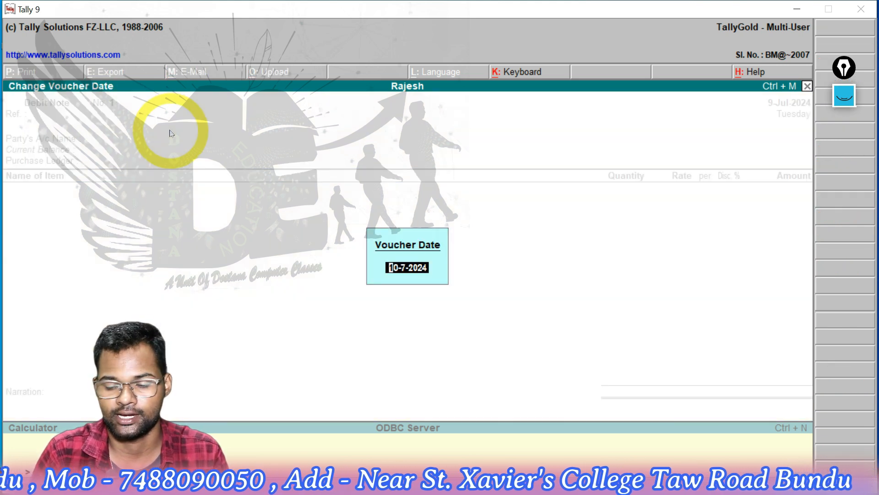
key("Return")
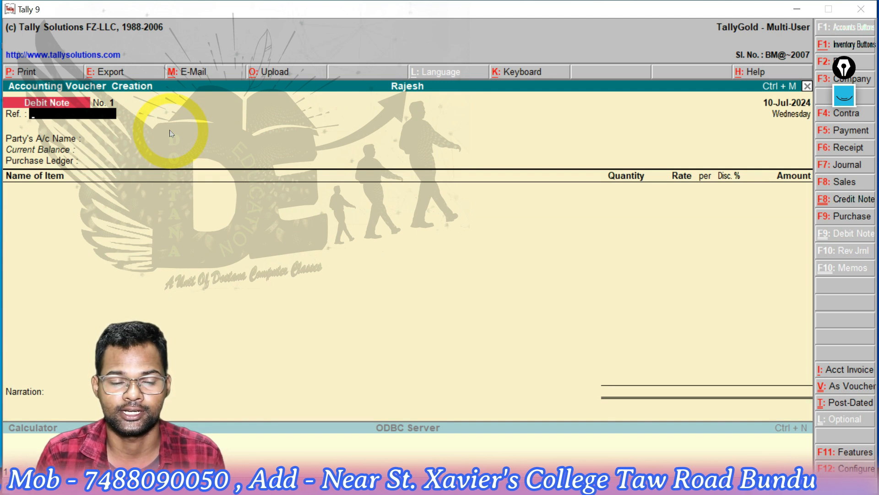
Leave the reference empty, choose the supplier as the party account, and use Purchase A/c as the purchase ledger
key("Return")
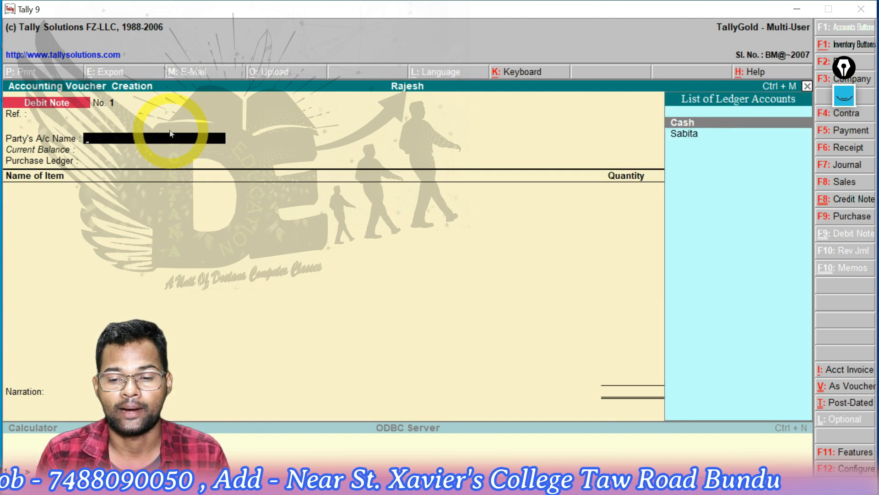
key("Down")
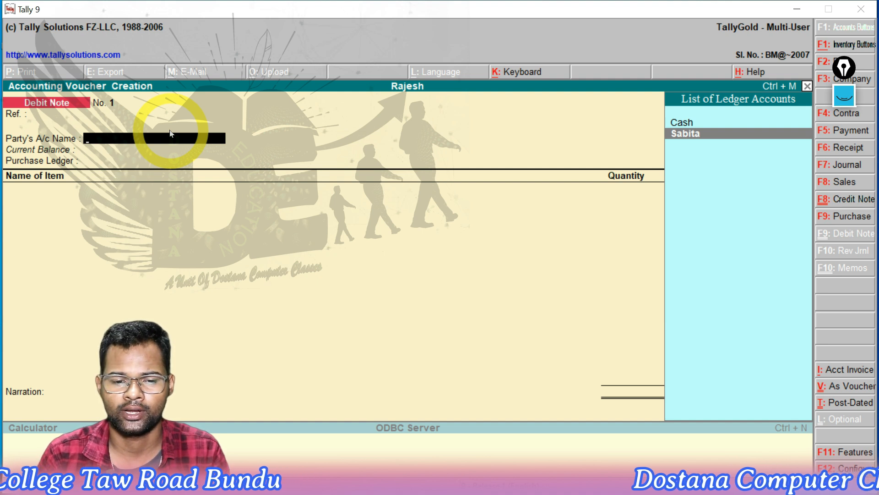
key("Return")
key("Return")
key("Return")
key("Return")
key("Return")
key("Return")
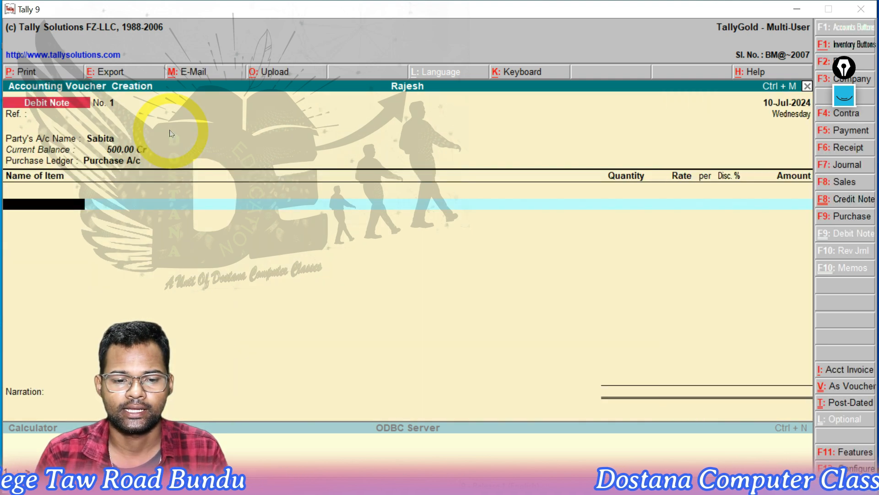
key("BackSpace")
key("Return")
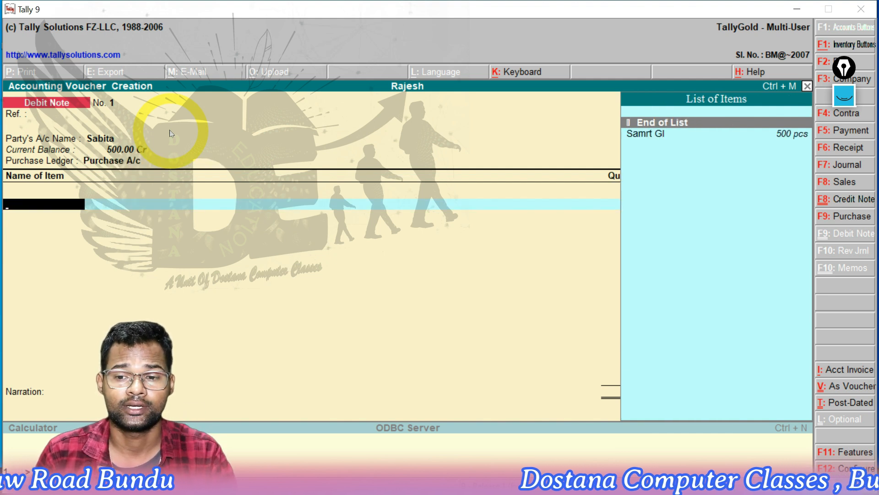
Add the stock item Samrt GI to the debit note and allocate it from the Bundu godown
key("Down")
key("Down")
key("Down")
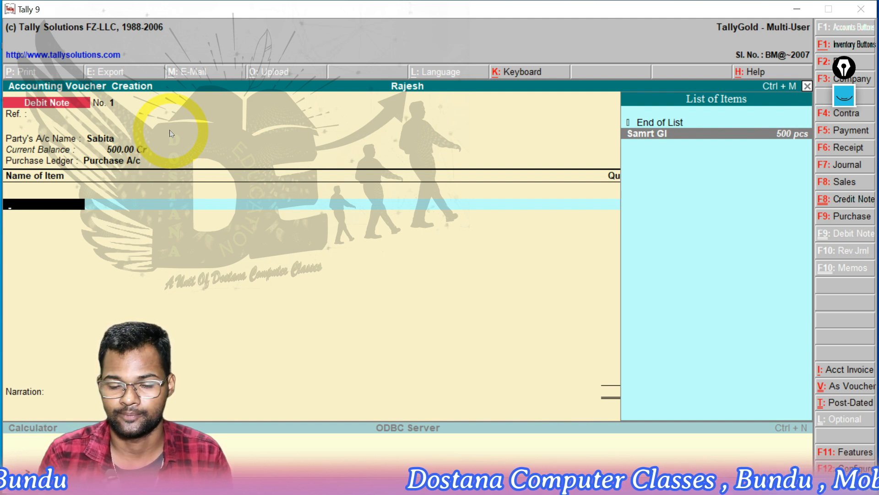
key("Return")
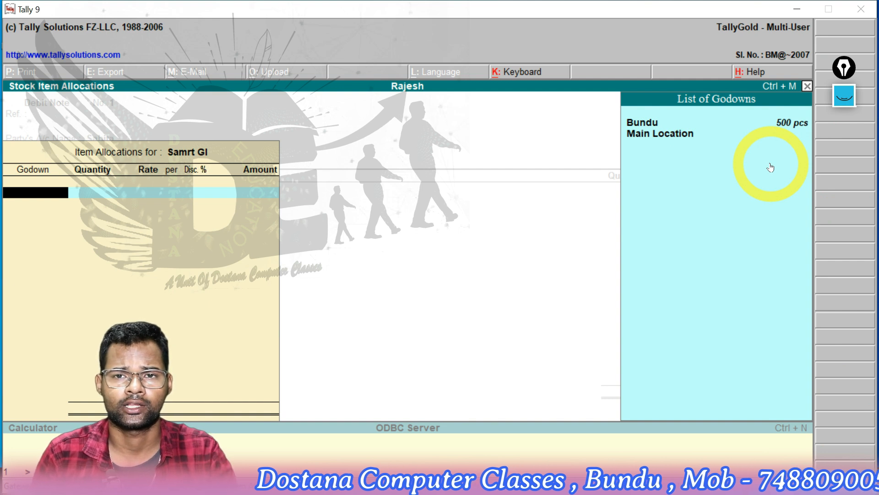
key("Down")
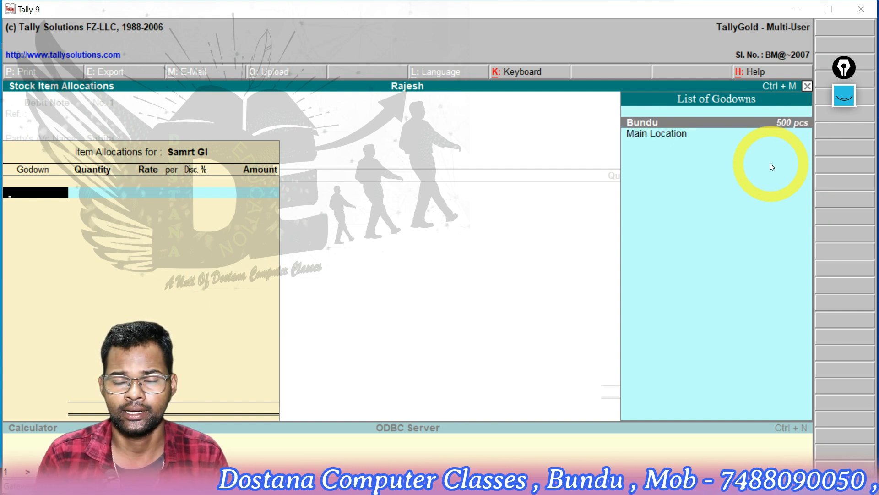
key("Return")
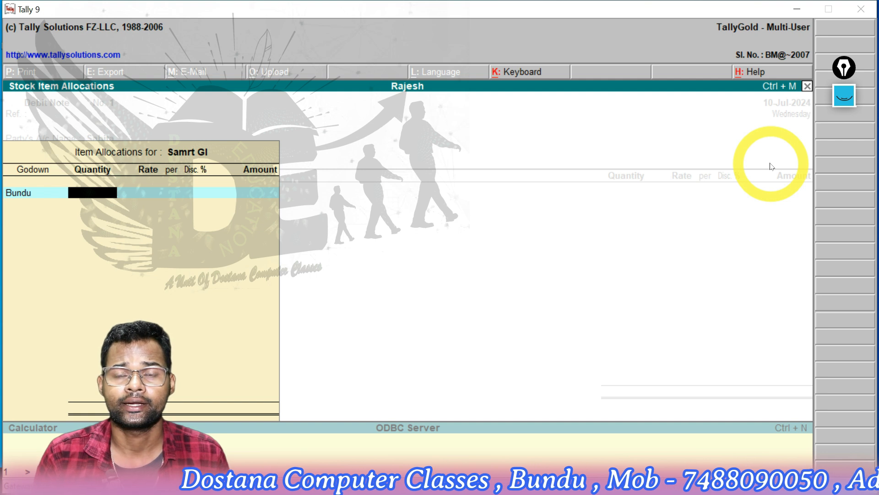
Enter 250 pcs as the return quantity, accept the 5.00 rate and 1,250.00 amount, and end the item list
type("250")
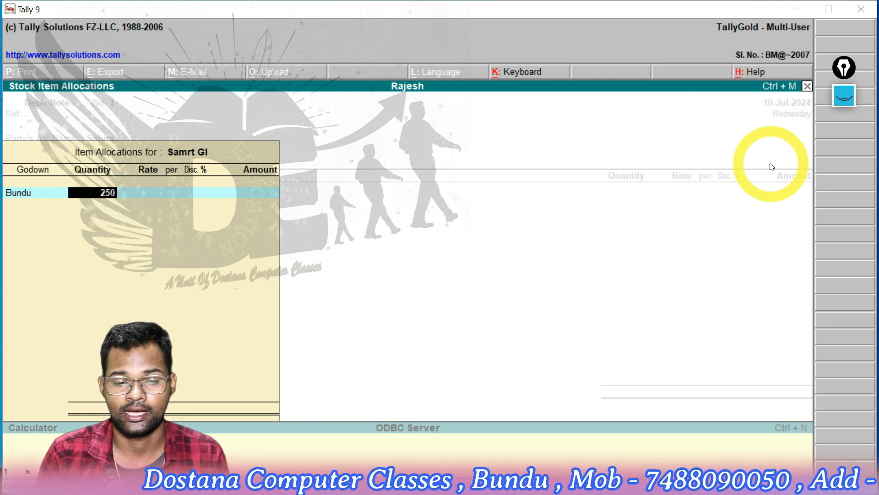
key("Return")
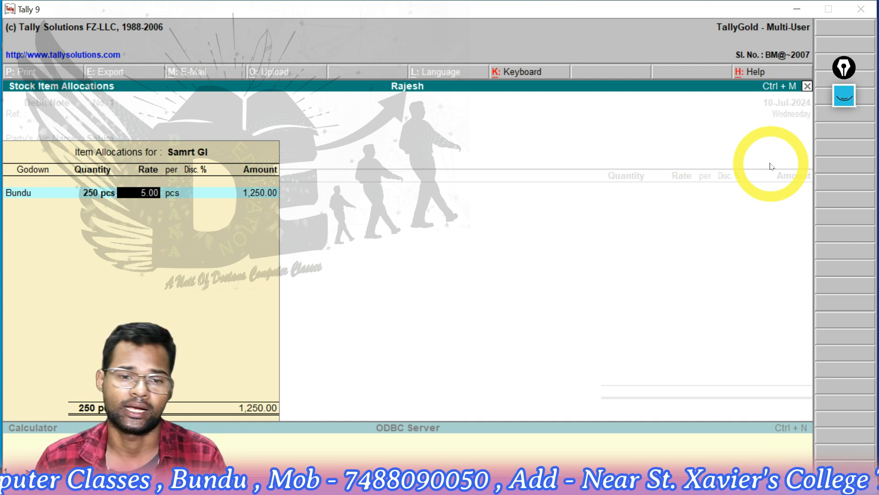
key("Return")
key("Return")
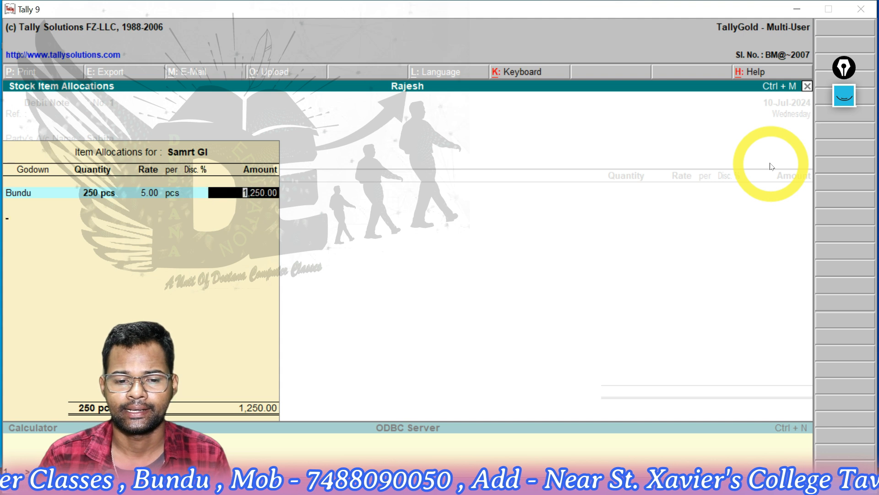
key("Return")
key("Return")
Accept the debit note for the returned Samrt GI pieces and leave voucher entry for the Gateway of Tally
key("Return")
key("Return")
key("Return")
key("Return")
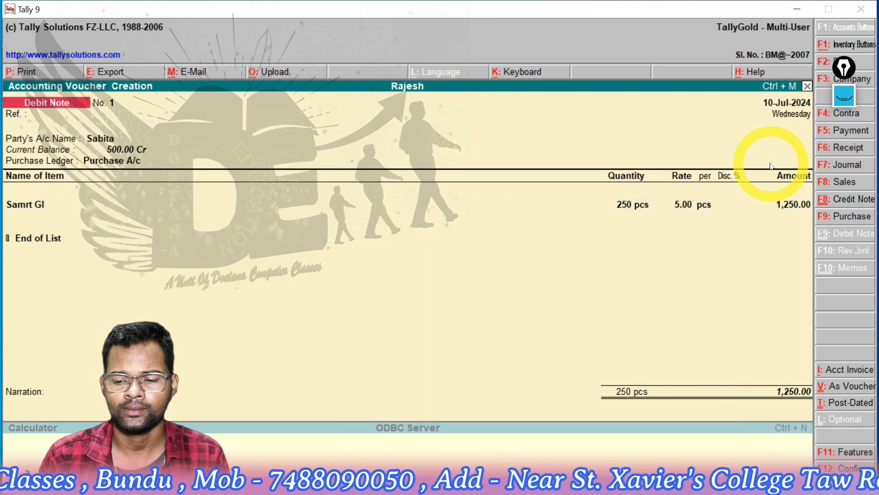
key("Escape")
key("Return")
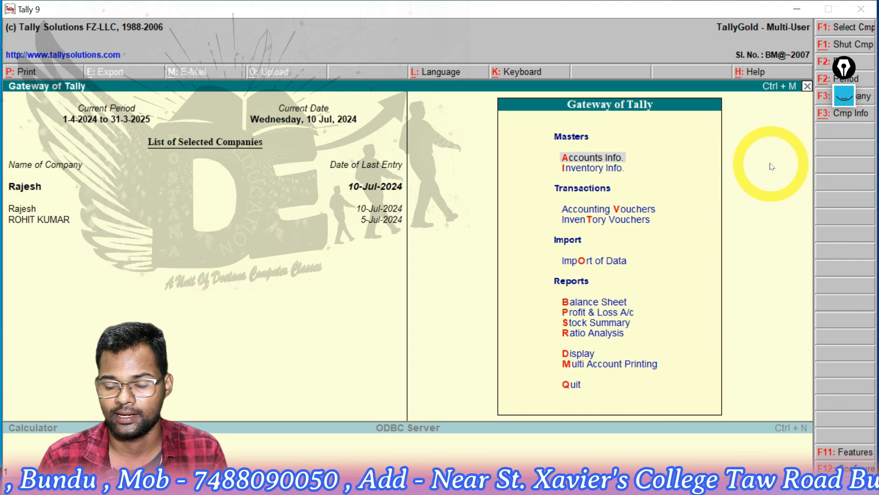
Open the Account Books menu from the Gateway's Display reports
key("Down")
key("Down")
key("Down")
key("Down")
key("Down")
key("Down")
key("Down")
key("Down")
key("Down")
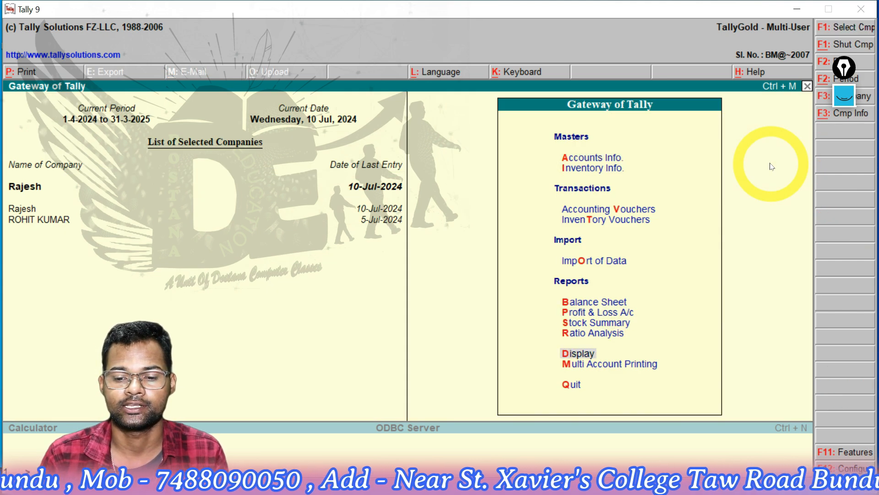
key("Return")
key("Down")
key("Down")
key("Return")
Open the ledger vouchers report for the supplier's account to review the purchase, payment and debit note
key("Down")
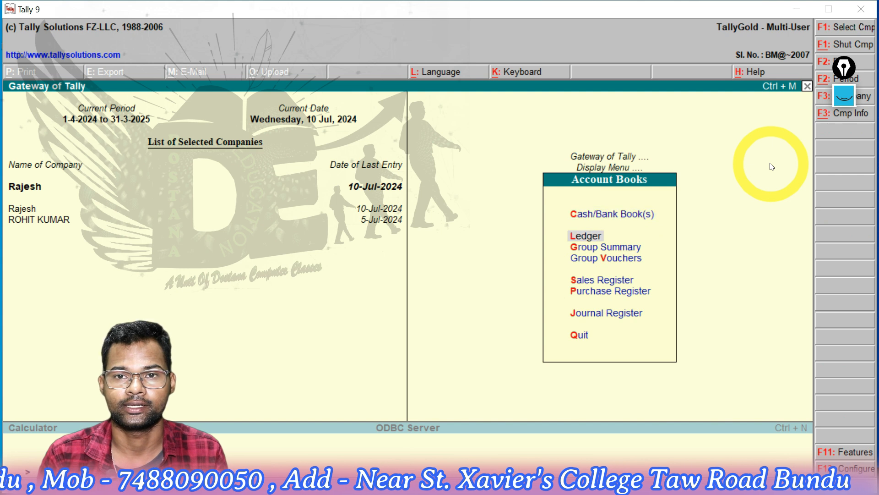
key("Return")
key("Down")
key("Down")
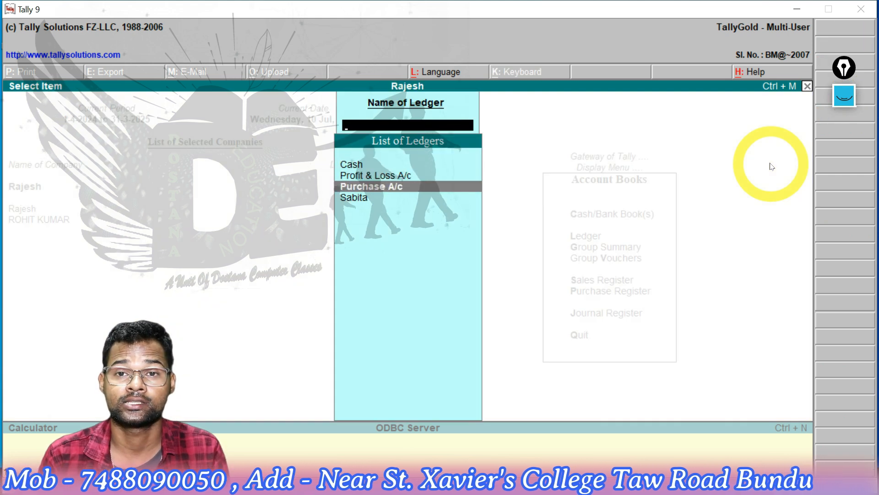
key("Down")
key("Return")
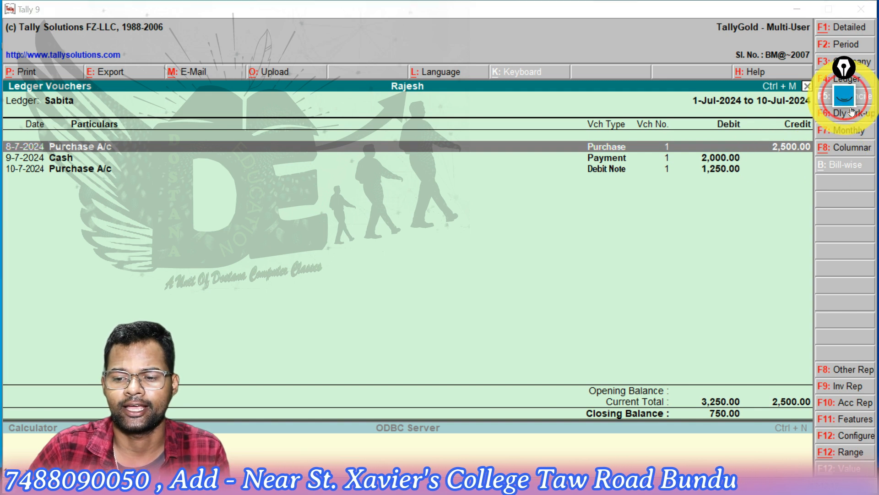
Expand the screen annotation tools with the pen active and move them to the edge of the screen
left_click(844, 96)
left_click(846, 138)
left_click_drag(844, 68, 867, 42)
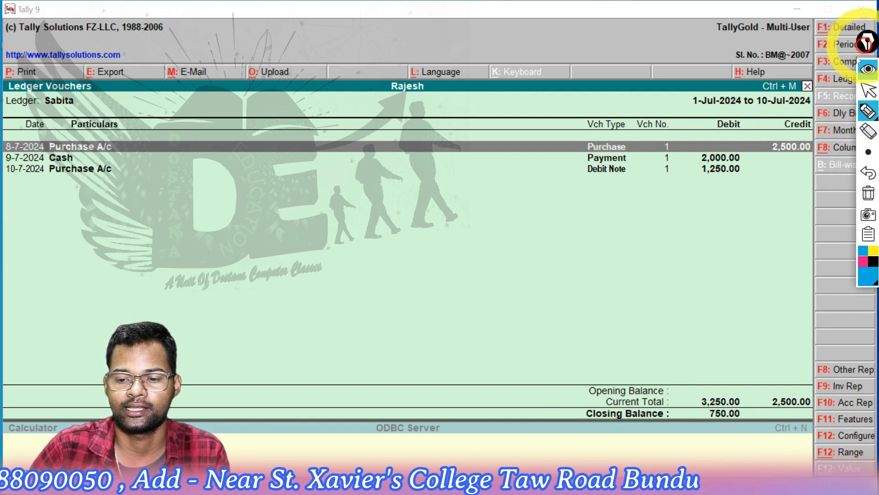
With the pen, circle the purchase credit, tick both debits and the totals, draw an arrow down the Debit column, and underline the closing balance
mouse_move(806, 131)
left_mouse_down()
mouse_move(773, 134)
mouse_move(774, 161)
mouse_move(799, 167)
mouse_move(822, 148)
mouse_move(809, 137)
mouse_move(779, 148)
left_mouse_up()
mouse_move(690, 159)
left_mouse_down()
mouse_move(709, 147)
mouse_move(690, 173)
mouse_move(706, 166)
mouse_move(722, 262)
mouse_move(720, 360)
mouse_move(728, 360)
left_mouse_up()
mouse_move(680, 401)
left_mouse_down()
mouse_move(688, 408)
mouse_move(697, 396)
left_mouse_up()
left_click_drag(764, 398, 781, 385)
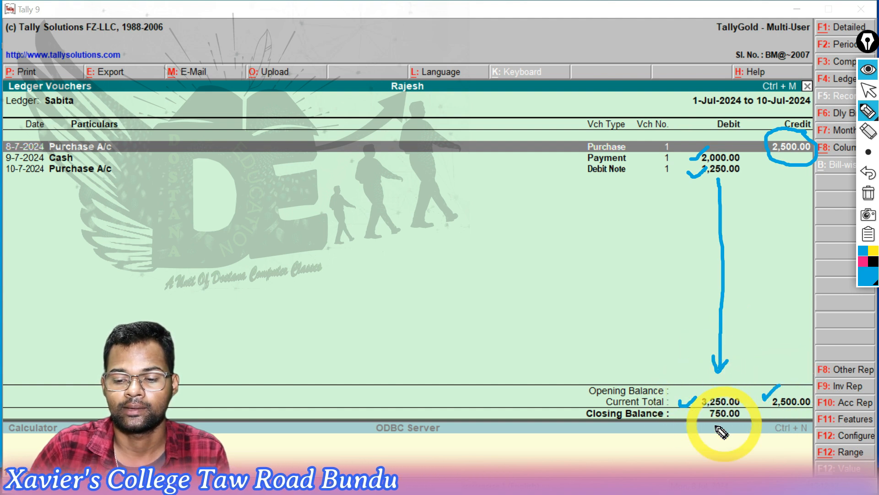
left_click_drag(704, 426, 740, 426)
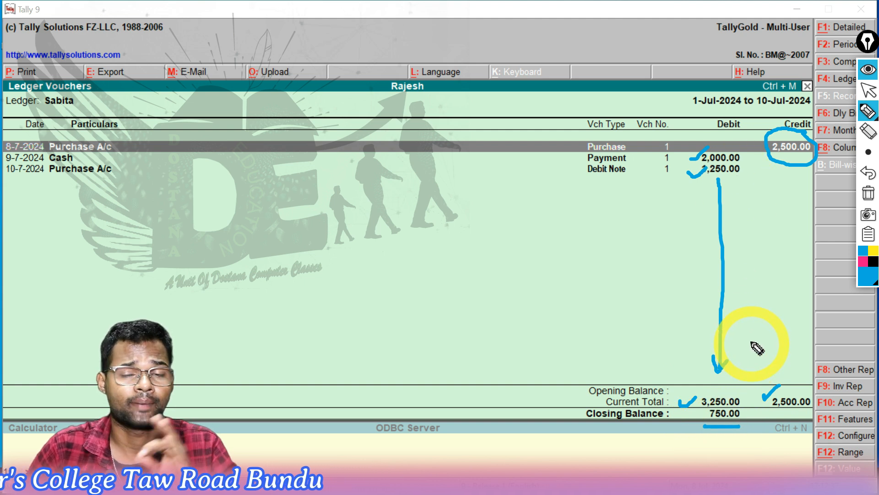
Tick the supplier's ledger name and the voucher dates, circle and mark the voucher types, and switch the pen back to the cursor
left_click_drag(71, 108, 101, 98)
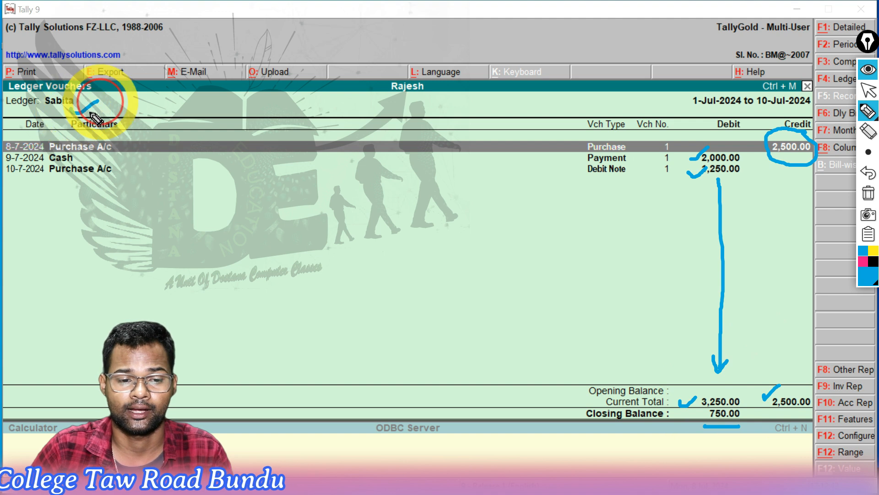
mouse_move(1, 148)
left_mouse_down()
mouse_move(8, 138)
mouse_move(26, 168)
left_mouse_up()
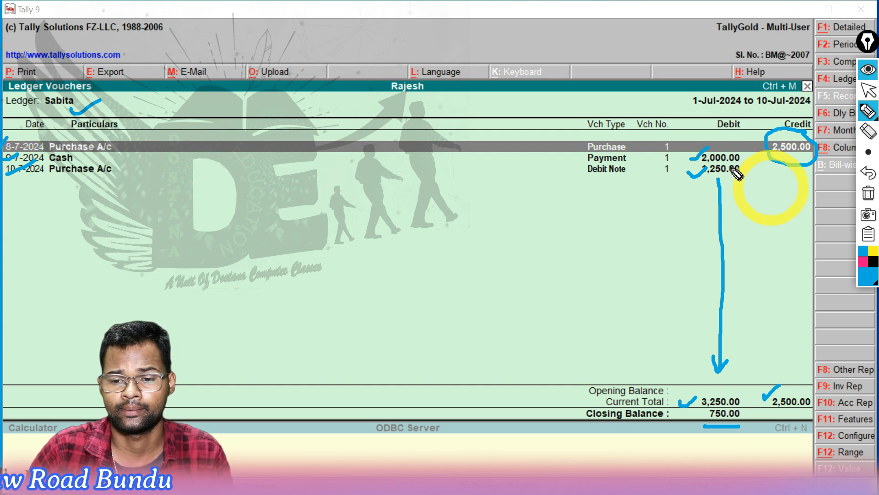
mouse_move(646, 143)
left_mouse_down()
mouse_move(613, 114)
mouse_move(567, 136)
left_mouse_up()
mouse_move(639, 181)
left_mouse_down()
mouse_move(598, 147)
mouse_move(594, 182)
mouse_move(601, 172)
left_mouse_up()
left_click(868, 151)
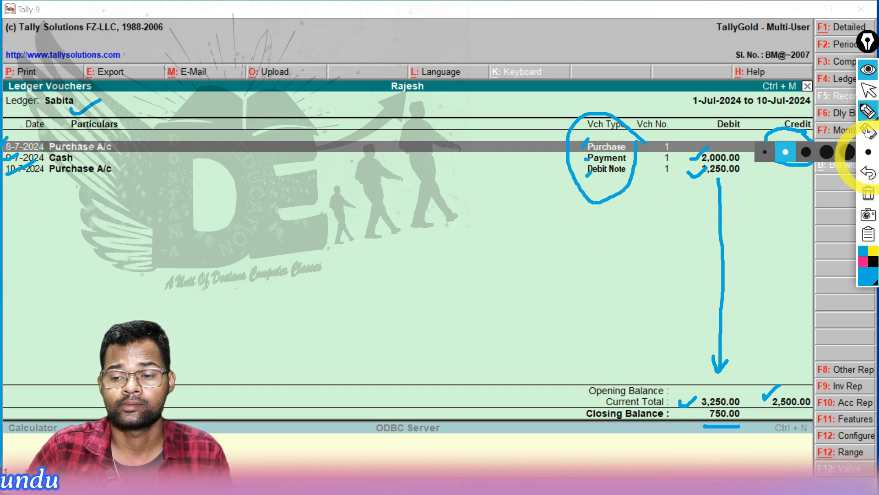
left_click(867, 90)
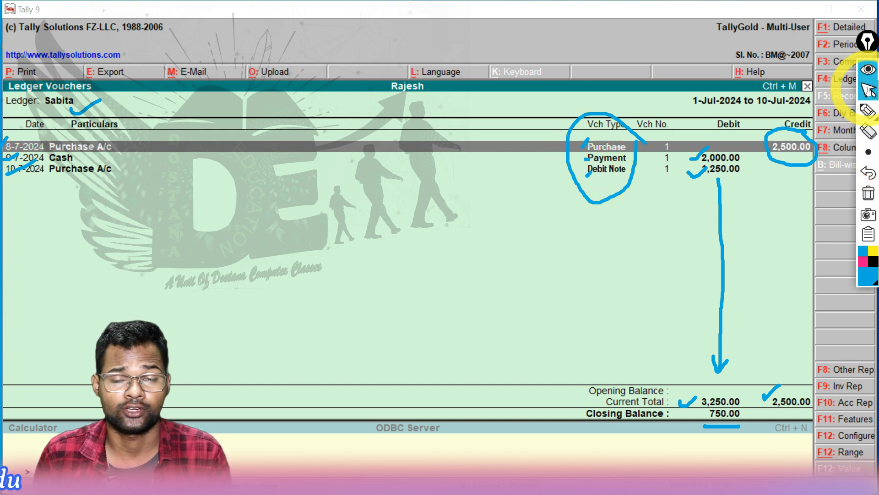